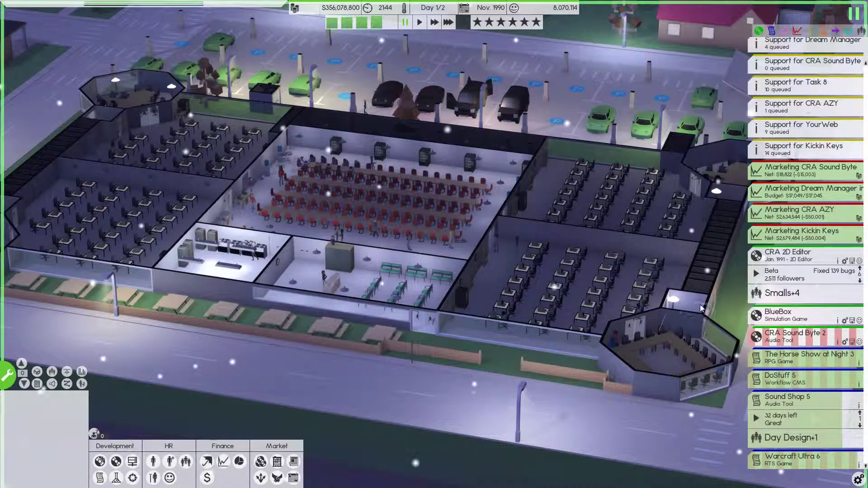
pyautogui.scroll(-1, 735, 296)
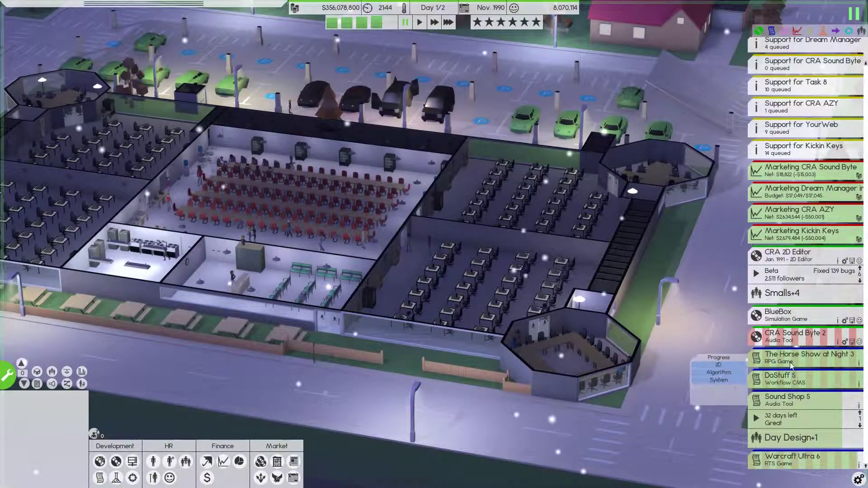
# Check progress on The Horse Show at Night 3, DoStuff 5 and Sound Shop 5.
pyautogui.click(791, 363)
pyautogui.click(796, 358)
pyautogui.click(787, 378)
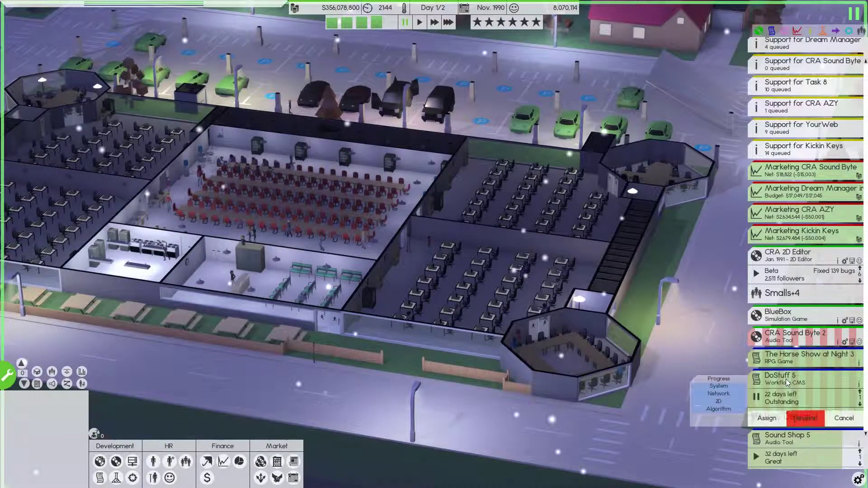
pyautogui.click(791, 407)
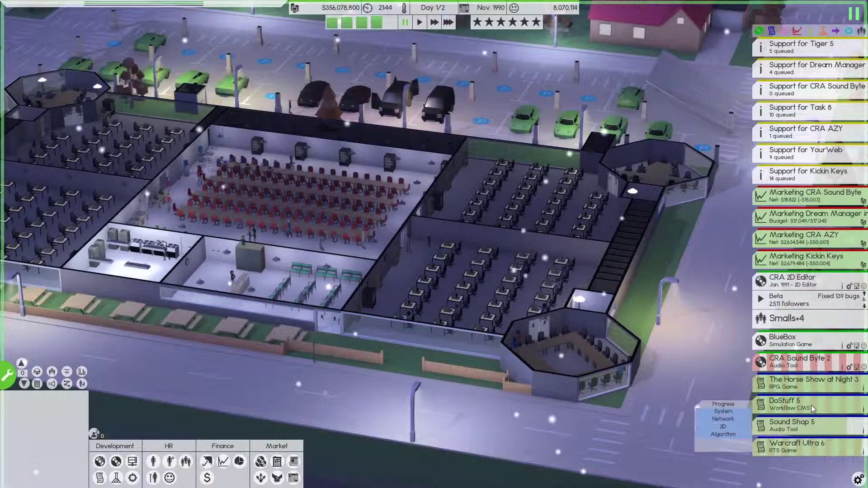
pyautogui.click(799, 425)
pyautogui.click(798, 424)
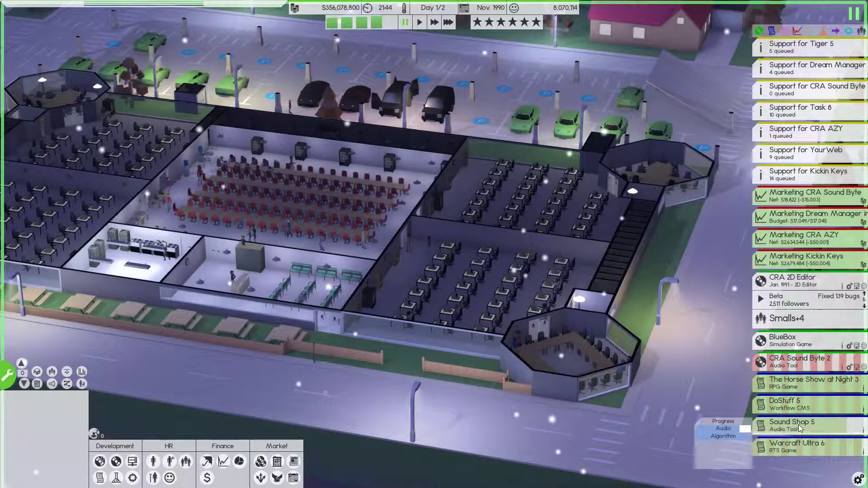
pyautogui.click(798, 425)
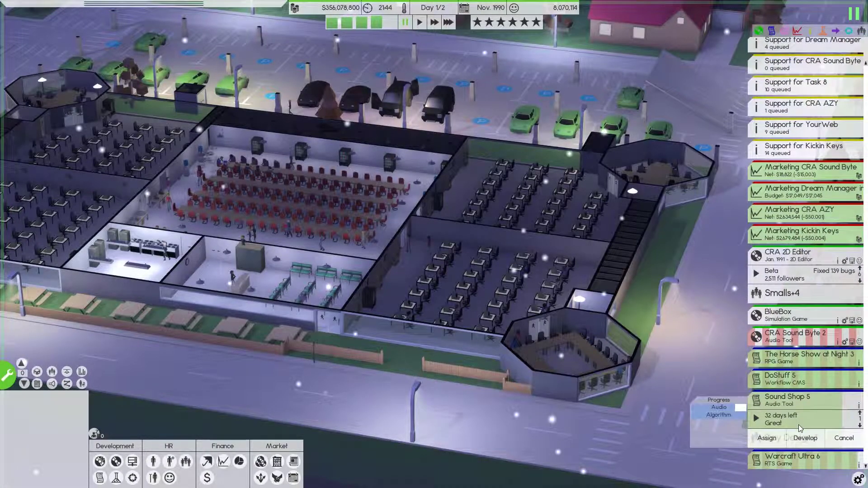
# Review CRA 2D Editor's release actions, then run the game at fast-forward speed.
pyautogui.click(802, 401)
pyautogui.click(792, 261)
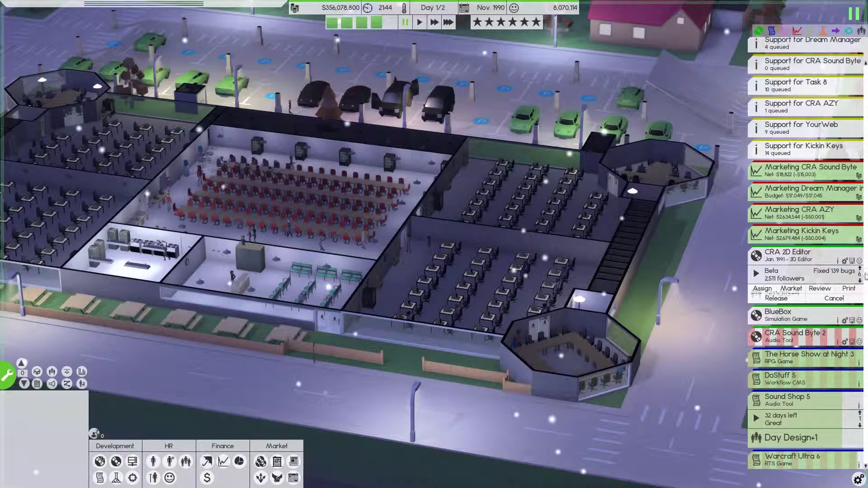
pyautogui.click(807, 287)
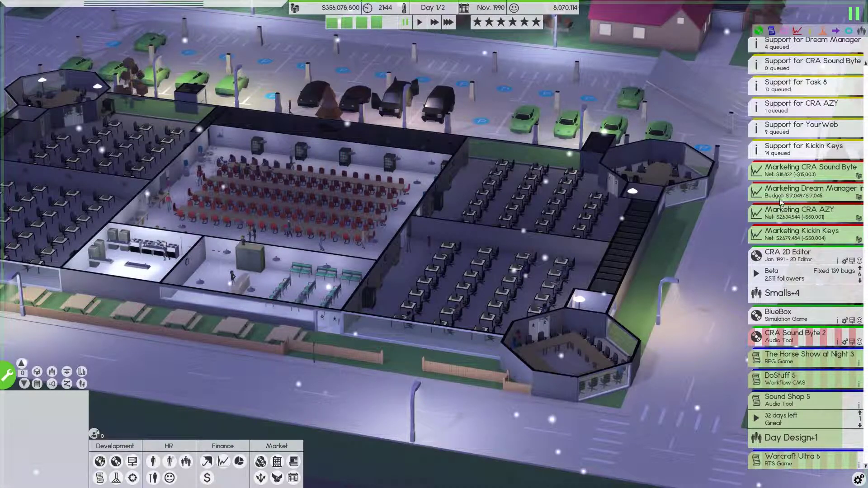
pyautogui.scroll(1, 782, 192)
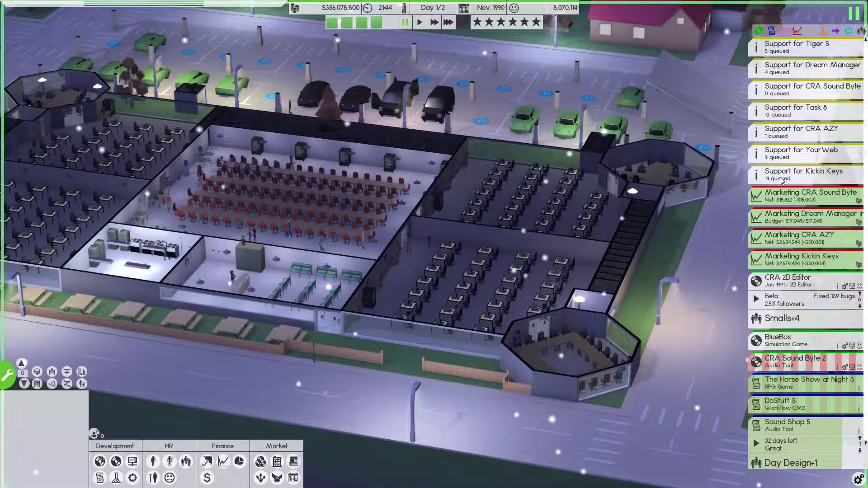
pyautogui.scroll(-2, 735, 184)
pyautogui.scroll(3, 735, 184)
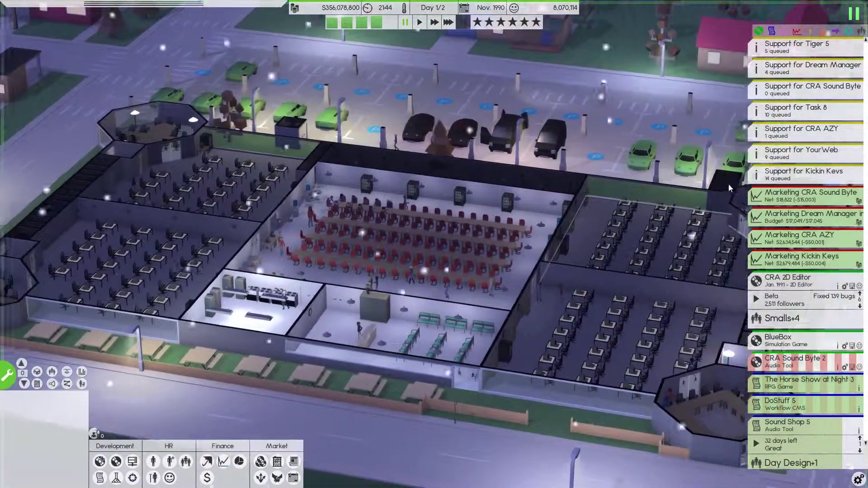
pyautogui.moveTo(724, 184); pyautogui.dragTo(712, 184)
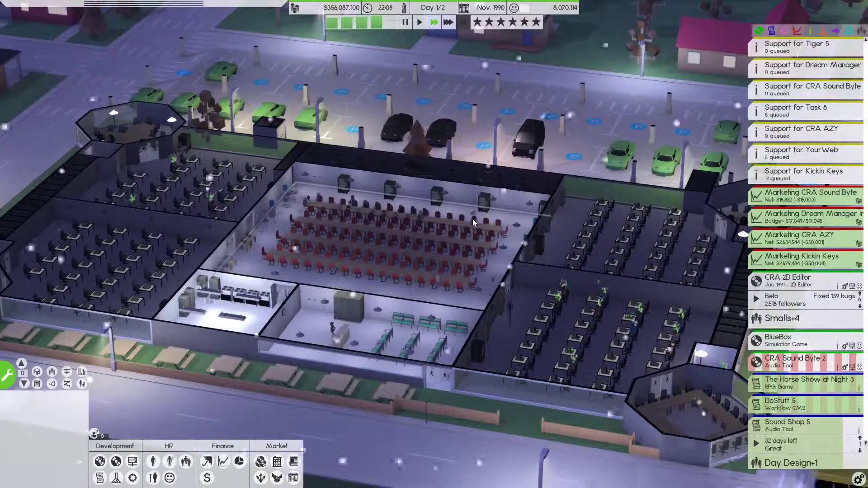
pyautogui.scroll(-2, 472, 220)
pyautogui.scroll(3, 460, 236)
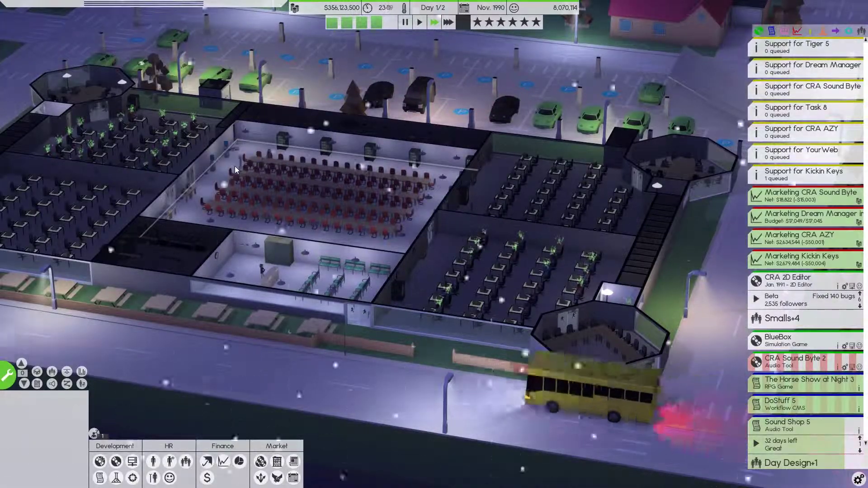
# Check Sound Shop 5's development progress and dismiss the employee conflict notification.
pyautogui.click(797, 425)
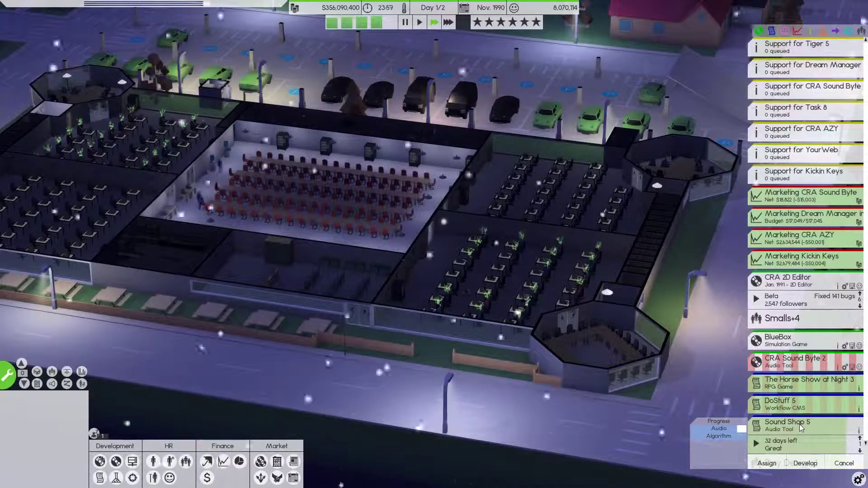
pyautogui.click(843, 463)
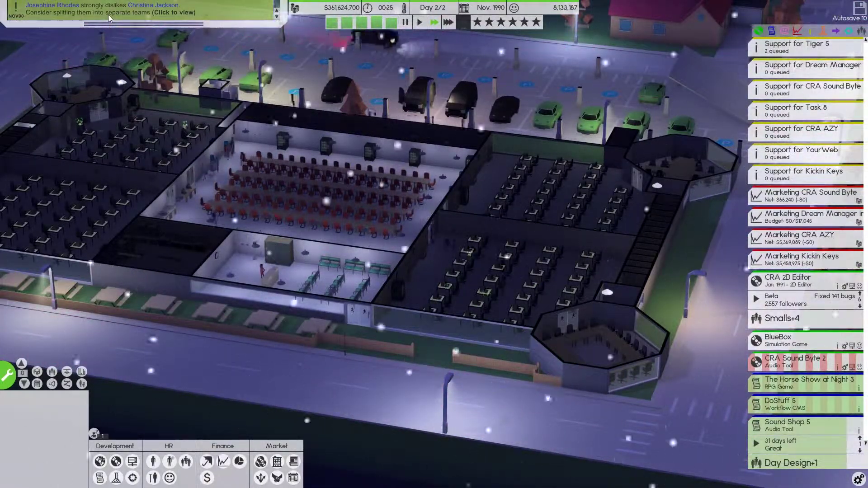
pyautogui.click(109, 15)
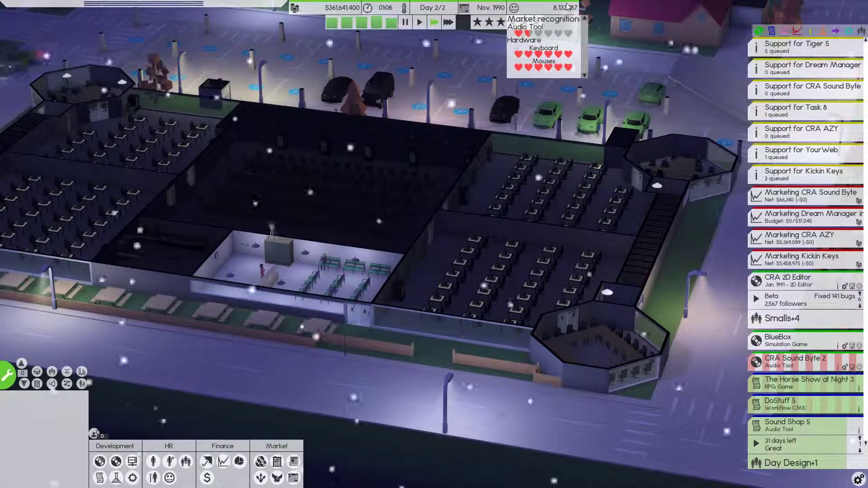
pyautogui.click(787, 422)
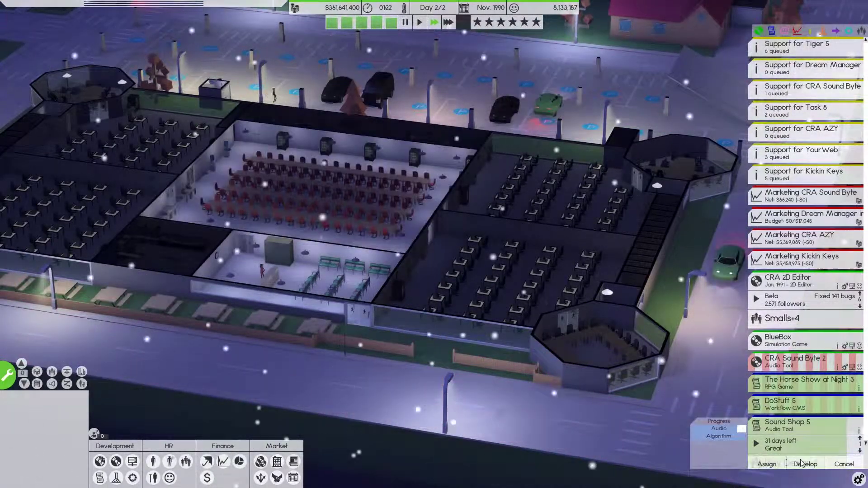
pyautogui.click(800, 427)
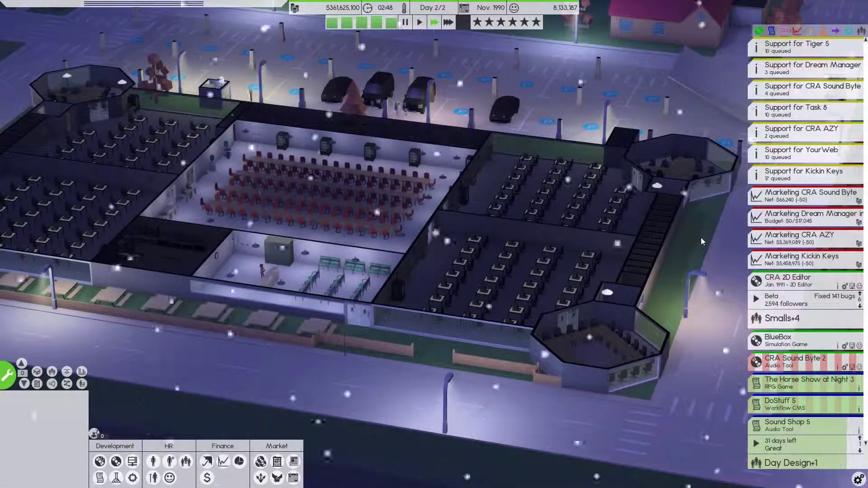
# Review CRA Sound Byte support statistics and CRA 2D Editor's release actions.
pyautogui.click(819, 87)
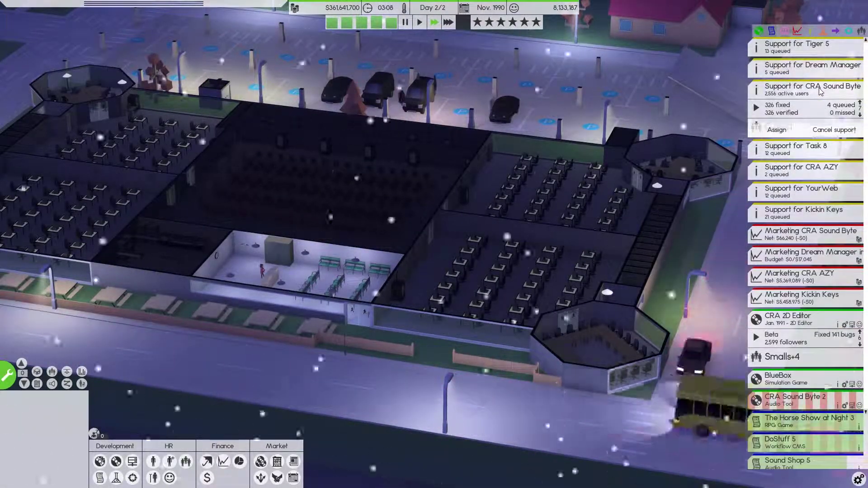
pyautogui.click(818, 89)
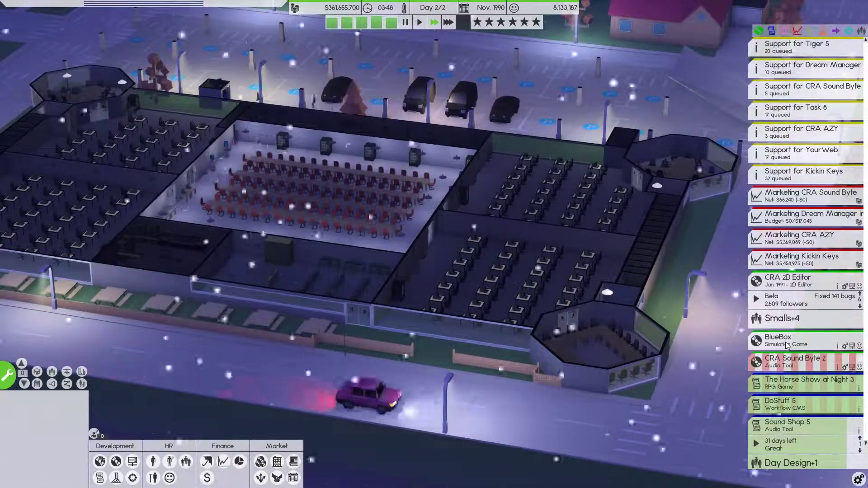
pyautogui.click(804, 440)
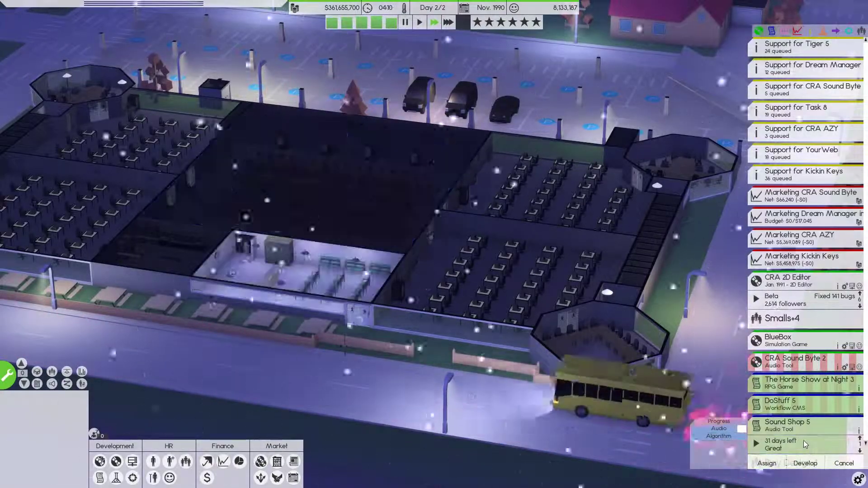
pyautogui.click(791, 280)
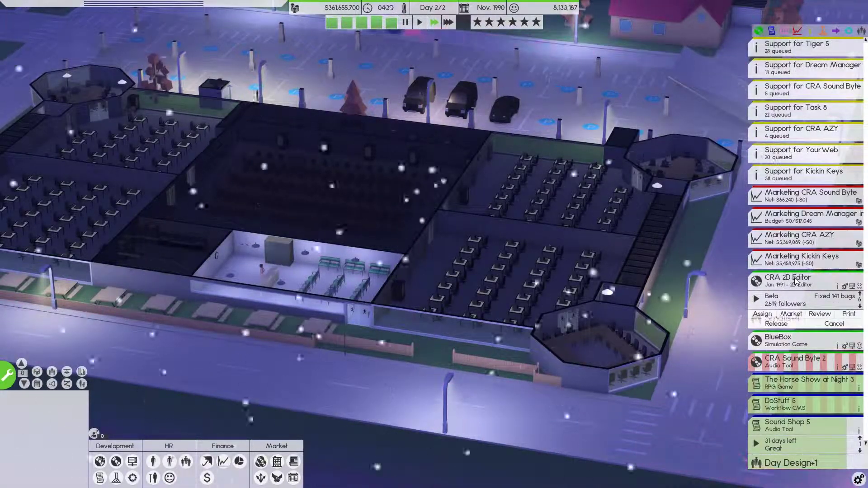
pyautogui.click(792, 339)
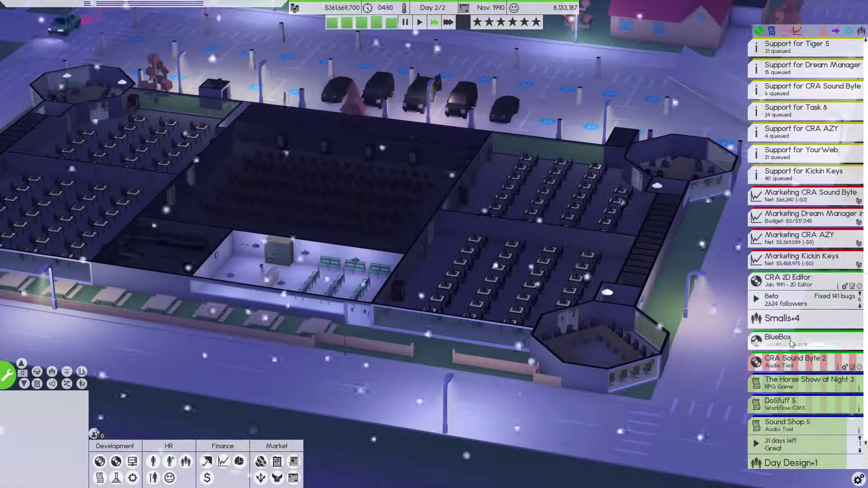
pyautogui.click(793, 280)
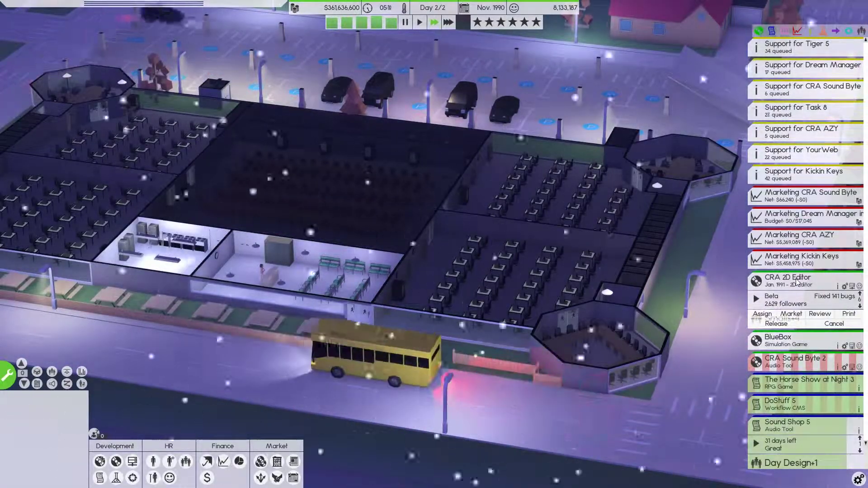
# Open the released products list and bring up CRA Sound Byte's details.
pyautogui.click(279, 323)
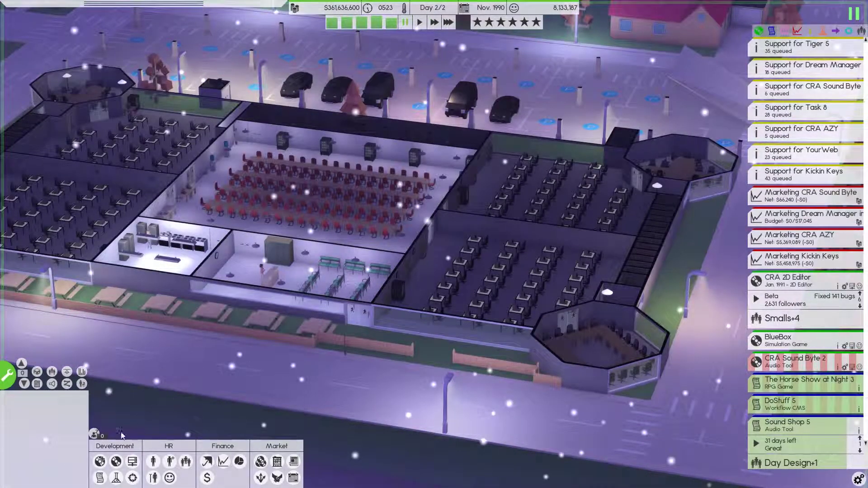
pyautogui.click(116, 462)
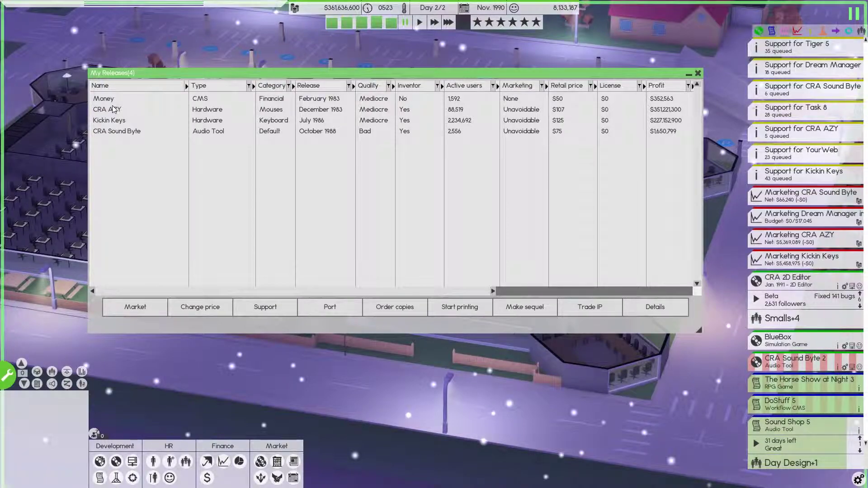
pyautogui.click(120, 131)
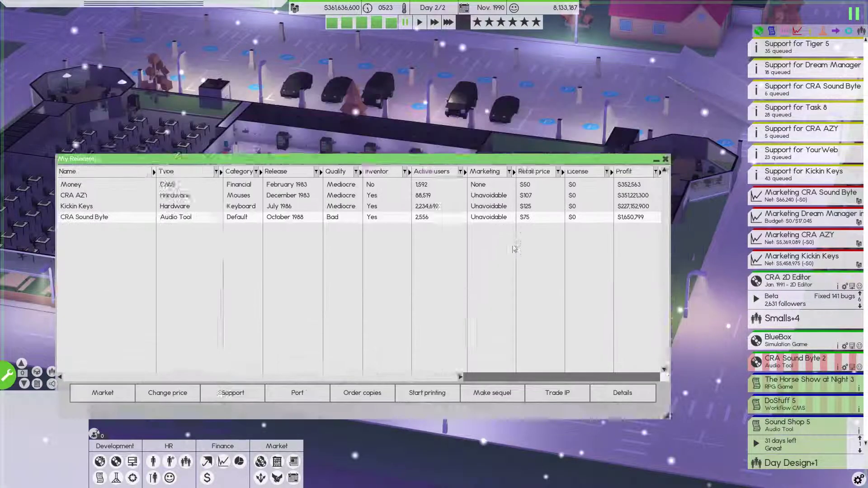
pyautogui.moveTo(570, 73)
pyautogui.mouseDown()
pyautogui.moveTo(589, 46)
pyautogui.moveTo(526, 67)
pyautogui.mouseUp()
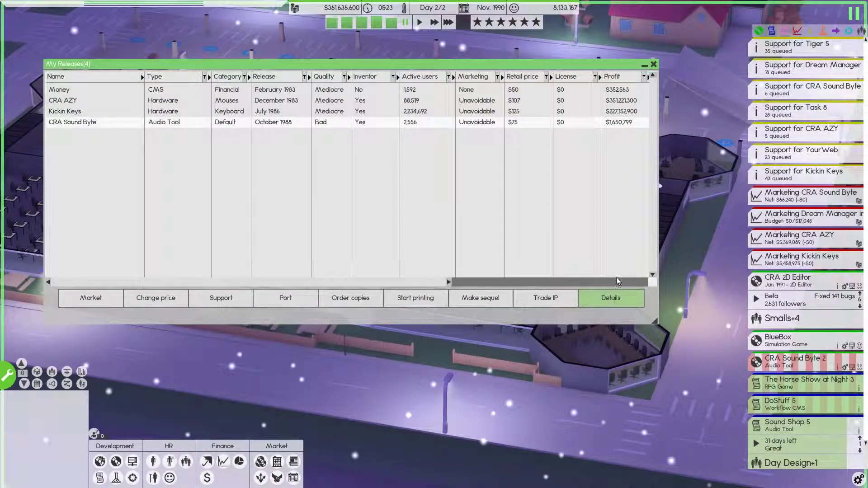
pyautogui.click(611, 298)
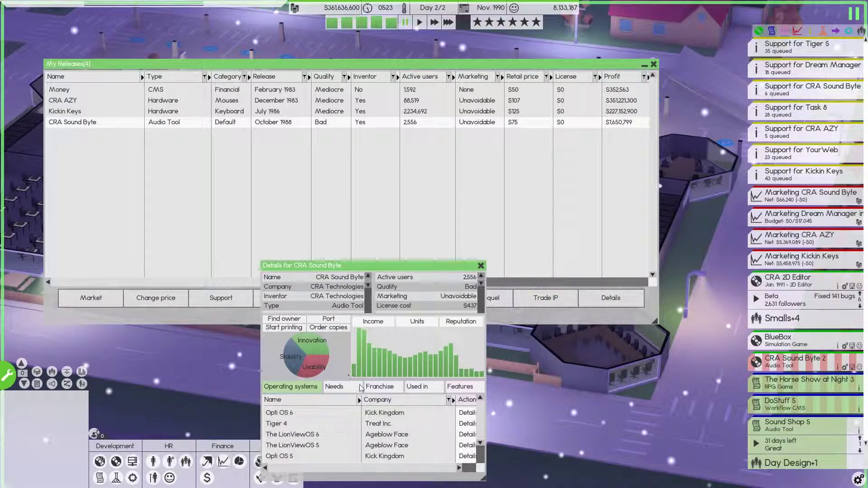
pyautogui.scroll(-3, 394, 440)
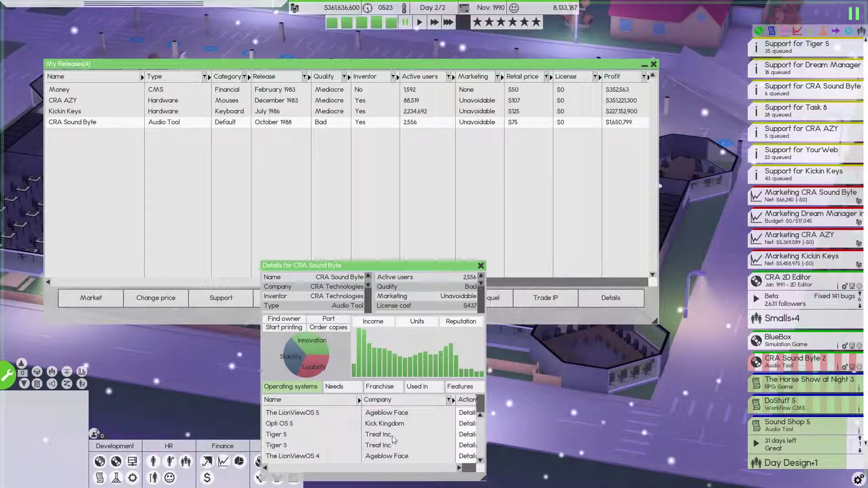
pyautogui.scroll(2, 395, 439)
pyautogui.scroll(-2, 380, 434)
# Review CRA Sound Byte's needs, franchise, dependent products and features, then close it.
pyautogui.click(333, 386)
pyautogui.click(379, 386)
pyautogui.click(416, 387)
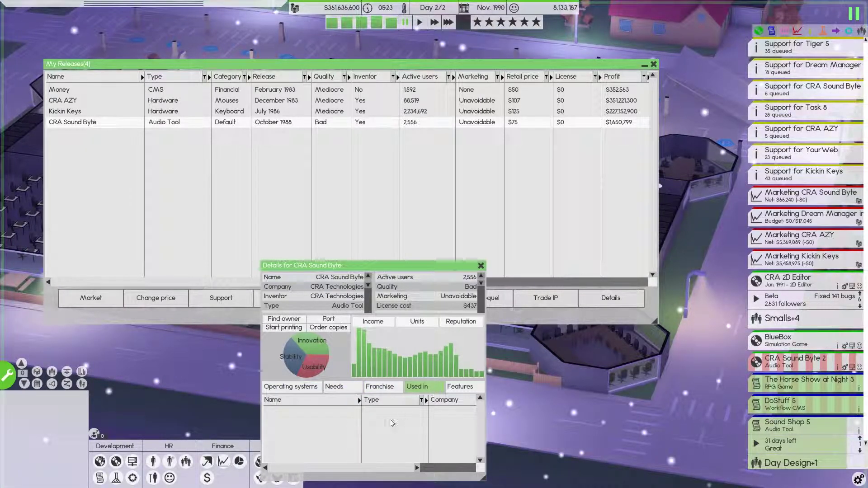
pyautogui.click(462, 386)
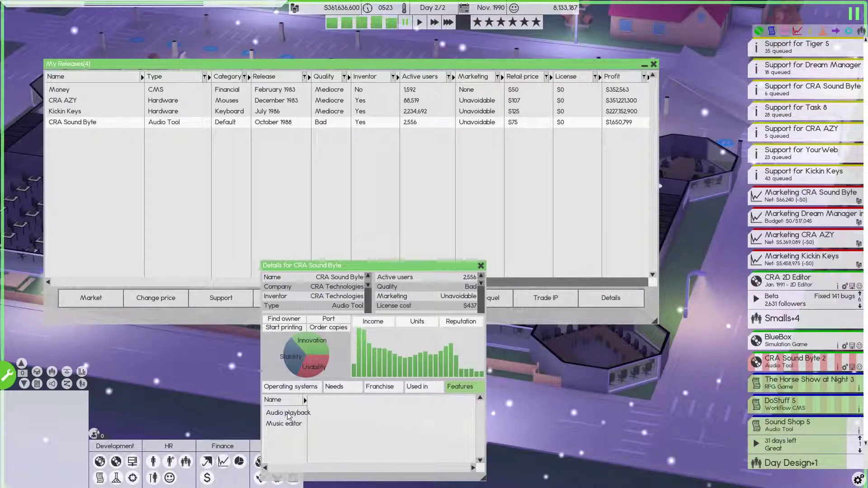
pyautogui.click(482, 264)
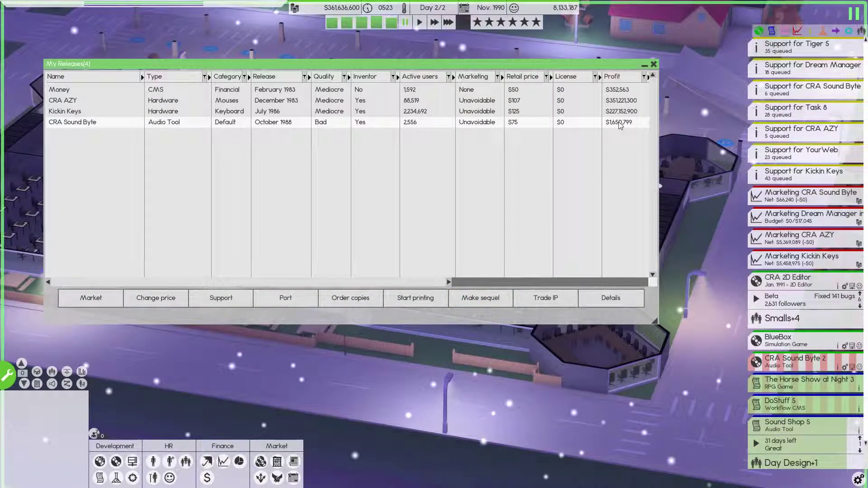
pyautogui.click(653, 65)
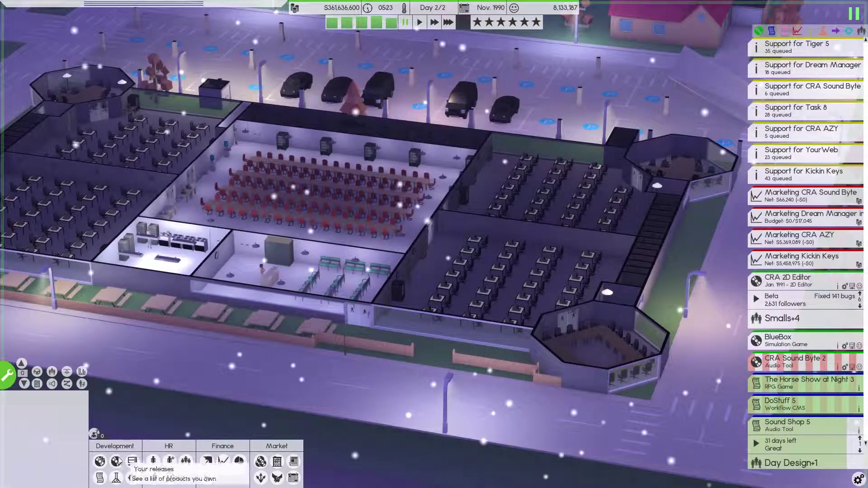
pyautogui.click(101, 462)
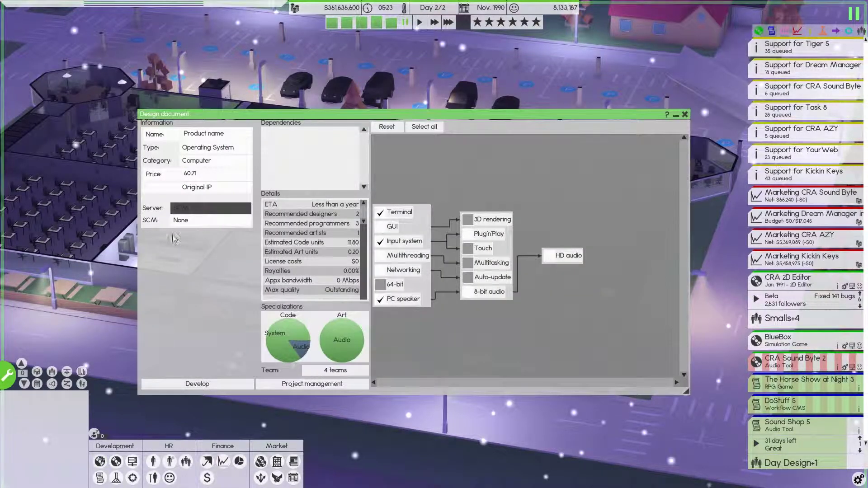
pyautogui.click(197, 187)
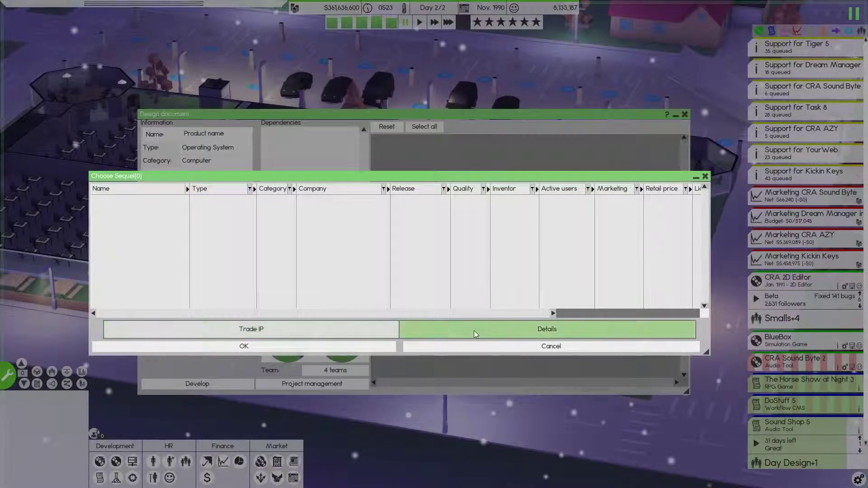
pyautogui.click(470, 347)
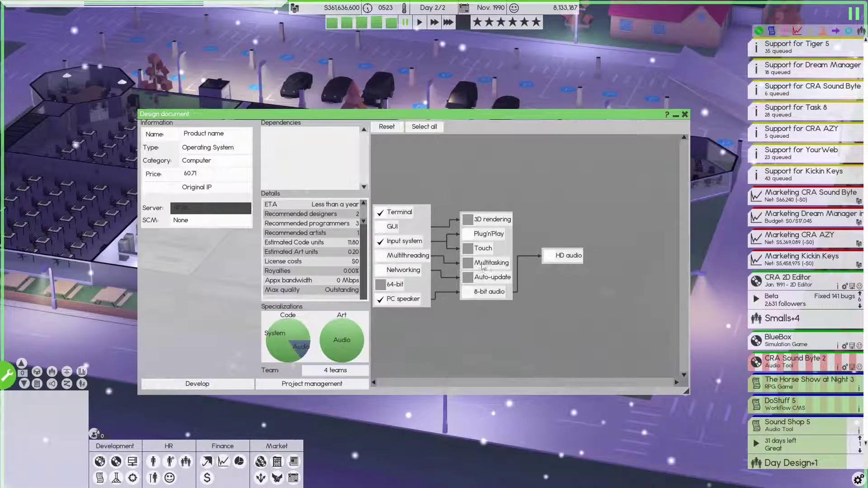
pyautogui.click(207, 160)
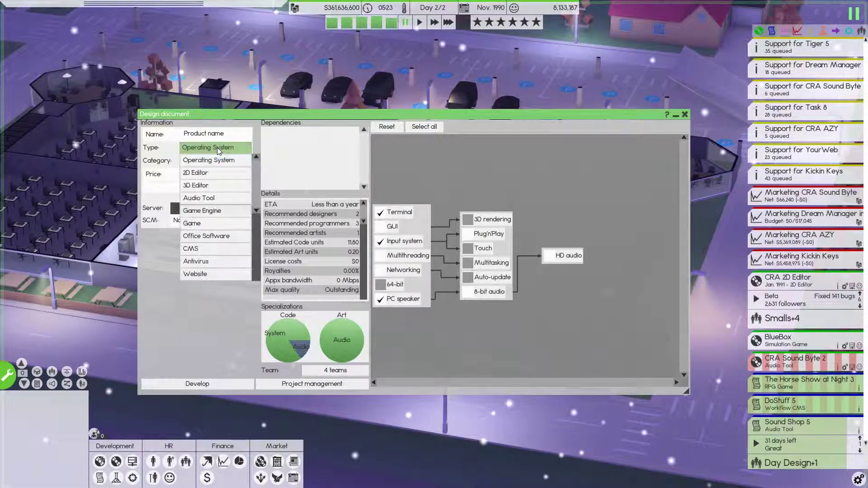
pyautogui.click(198, 199)
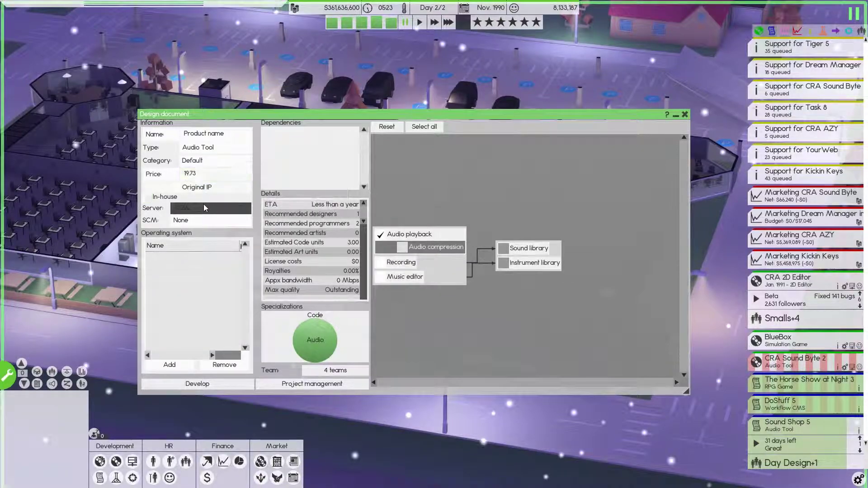
pyautogui.click(196, 188)
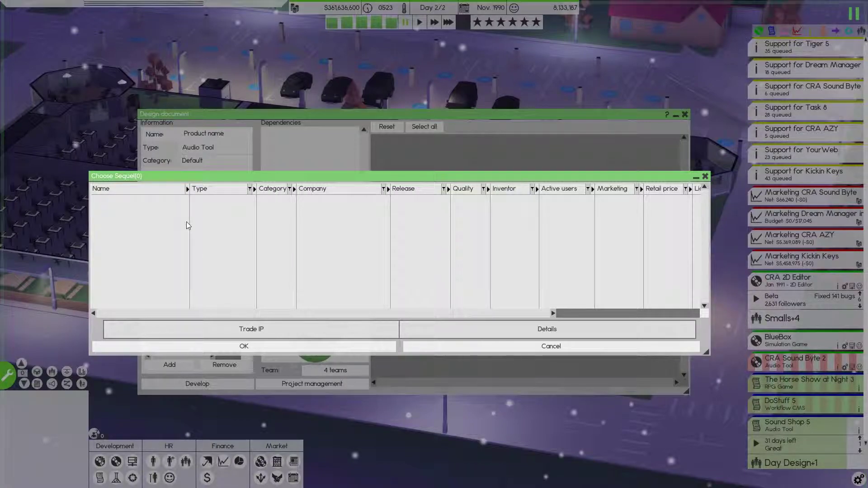
pyautogui.click(557, 347)
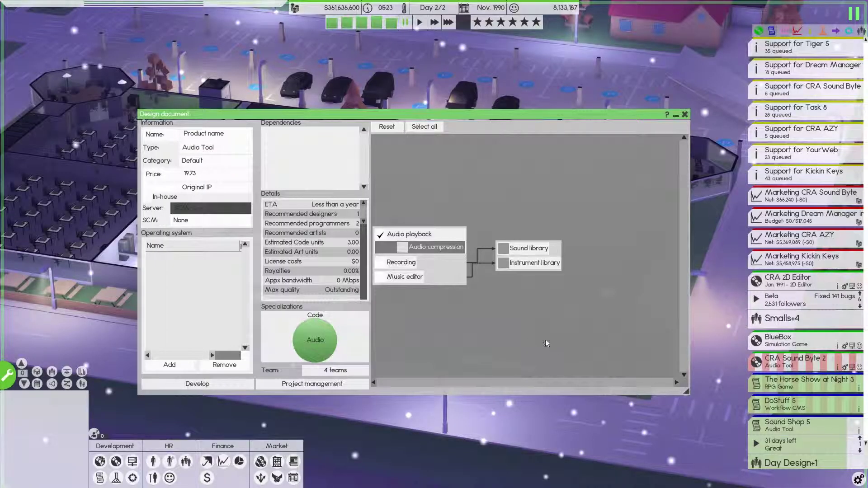
pyautogui.click(687, 115)
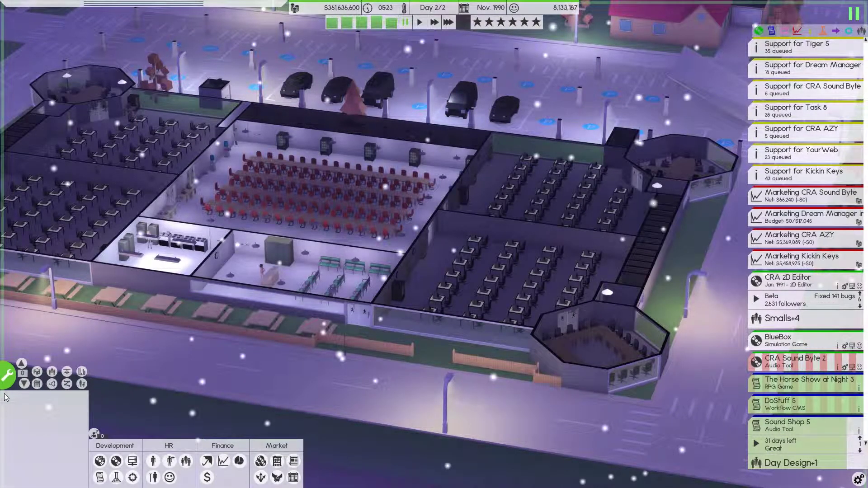
pyautogui.click(8, 375)
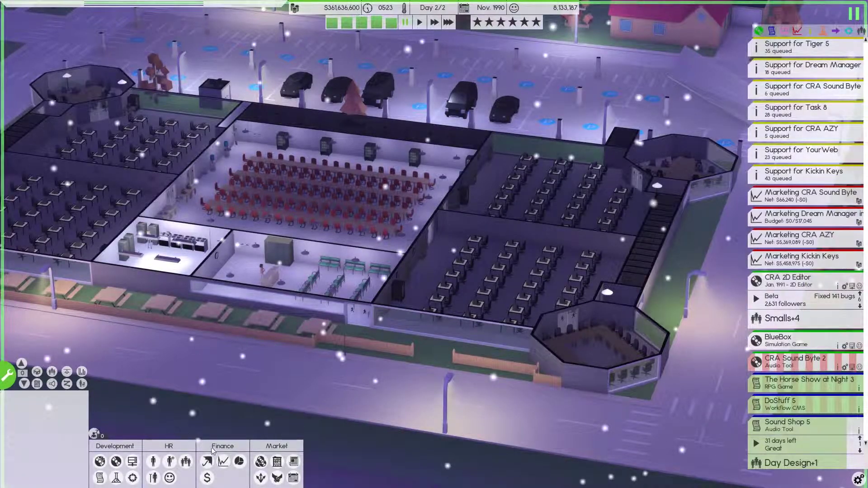
pyautogui.click(116, 462)
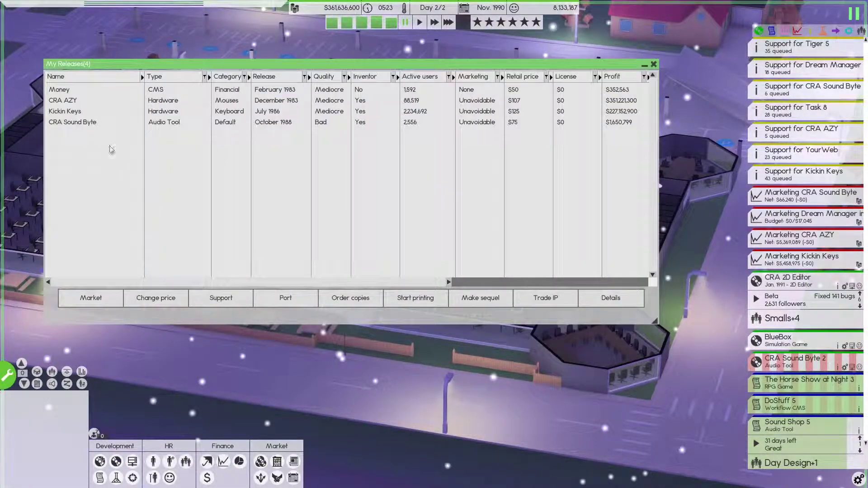
pyautogui.click(83, 123)
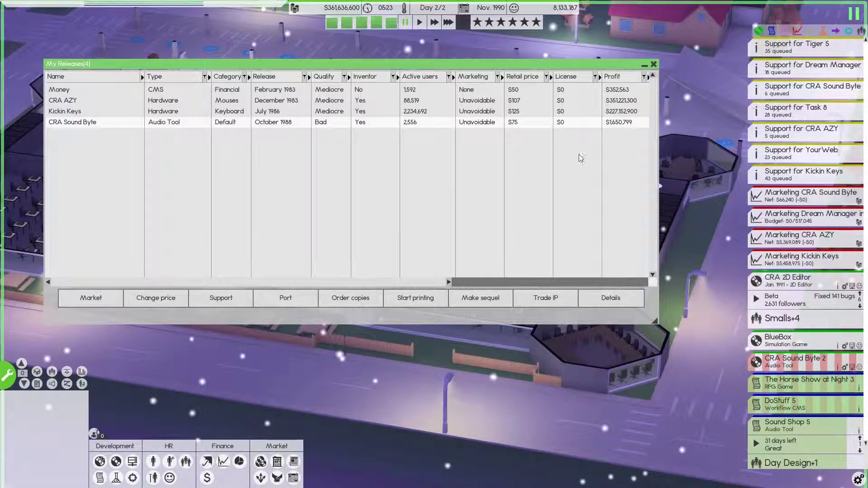
pyautogui.click(286, 299)
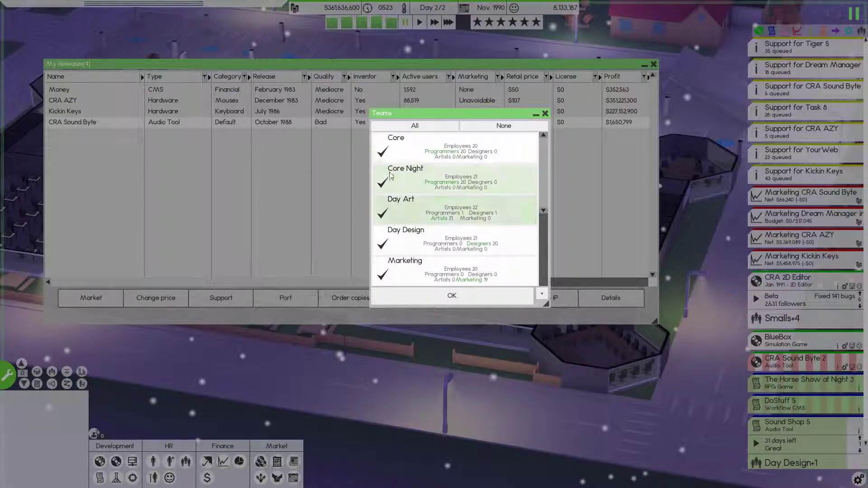
pyautogui.scroll(-4, 454, 204)
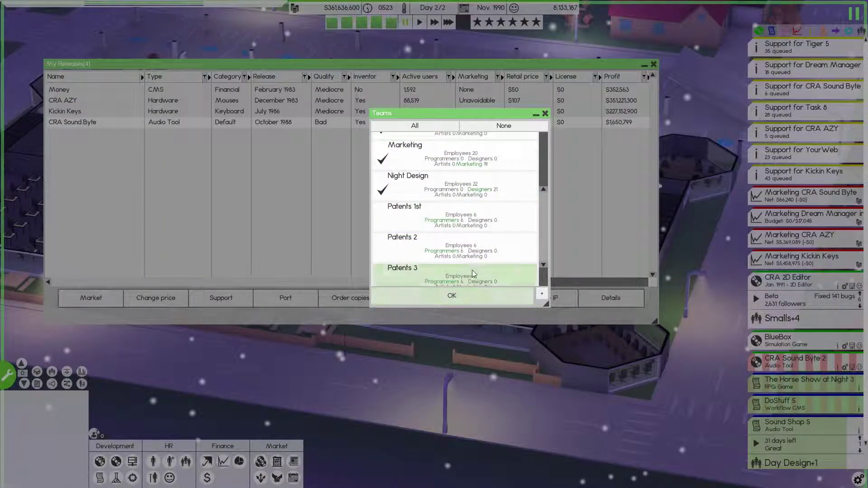
pyautogui.scroll(-1, 473, 272)
pyautogui.click(545, 113)
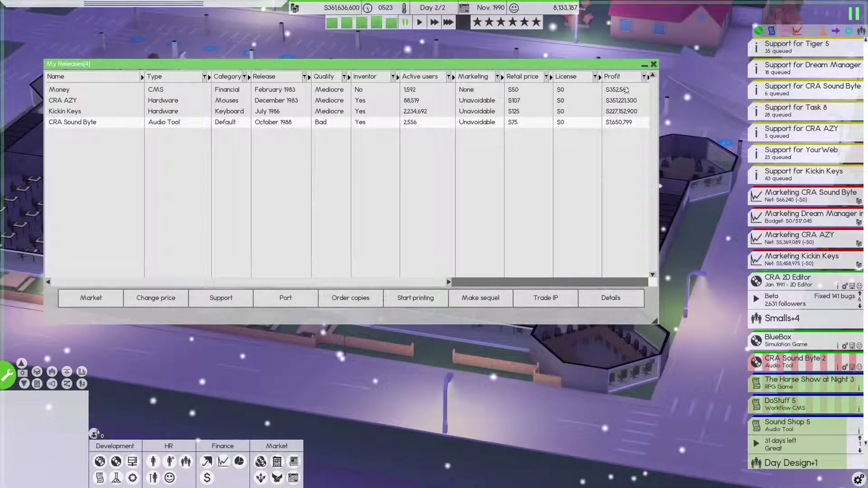
pyautogui.click(654, 65)
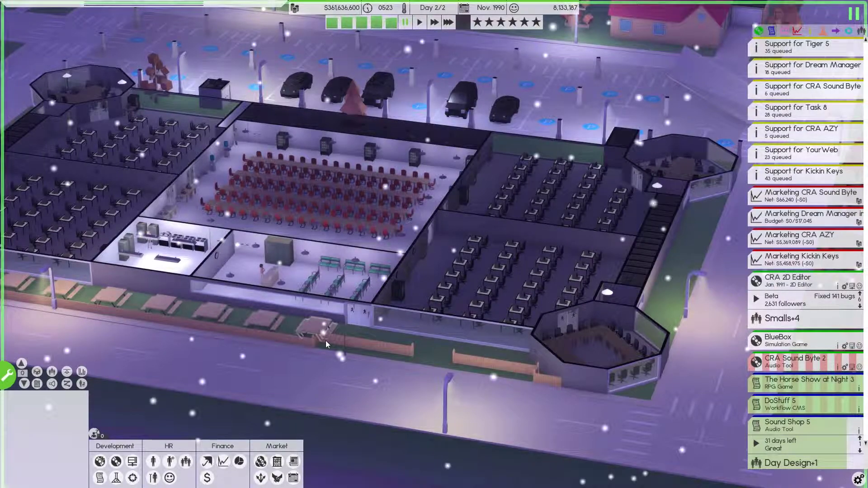
# Start a new Audio Tool design named CRA Sound Byte 2.
pyautogui.click(100, 462)
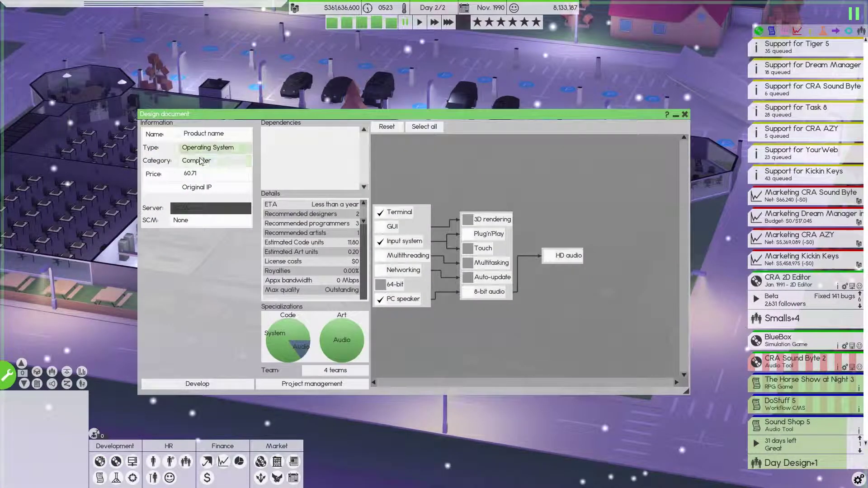
pyautogui.click(215, 148)
pyautogui.click(204, 199)
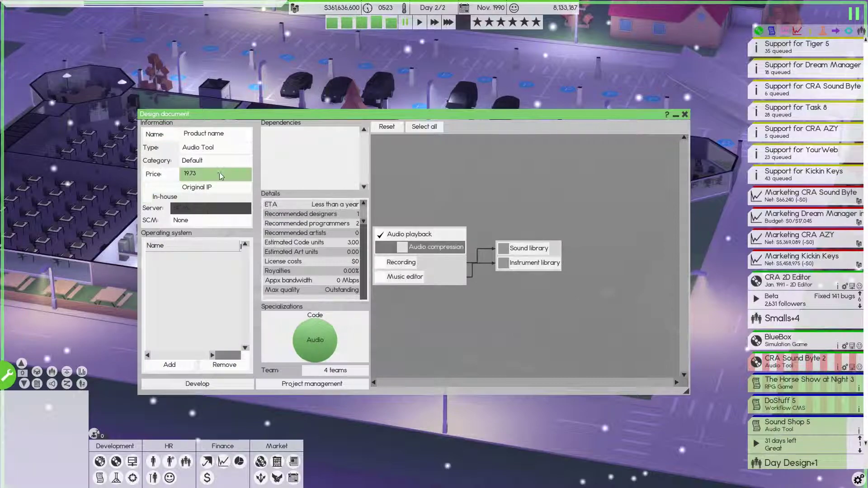
pyautogui.click(216, 135)
pyautogui.write('CRA Sound Byte 2')
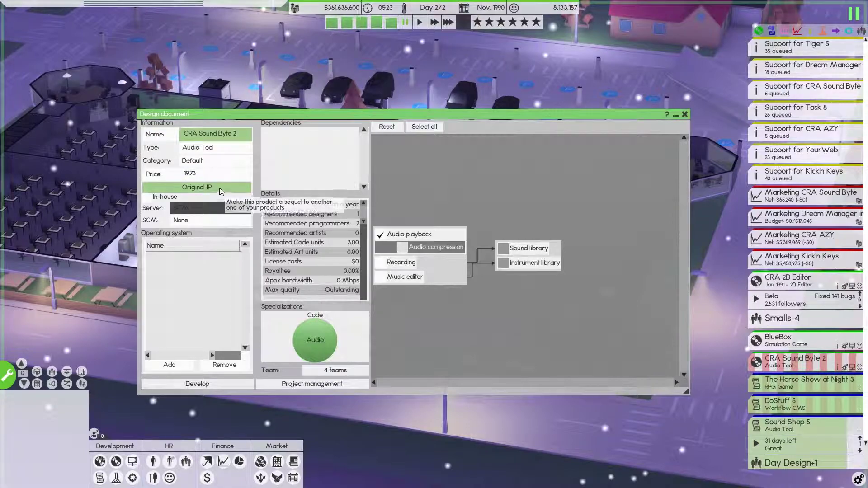
# Enable SCM source control and add The LionViewOS 6 as the target platform.
pyautogui.click(204, 219)
pyautogui.click(209, 245)
pyautogui.click(170, 366)
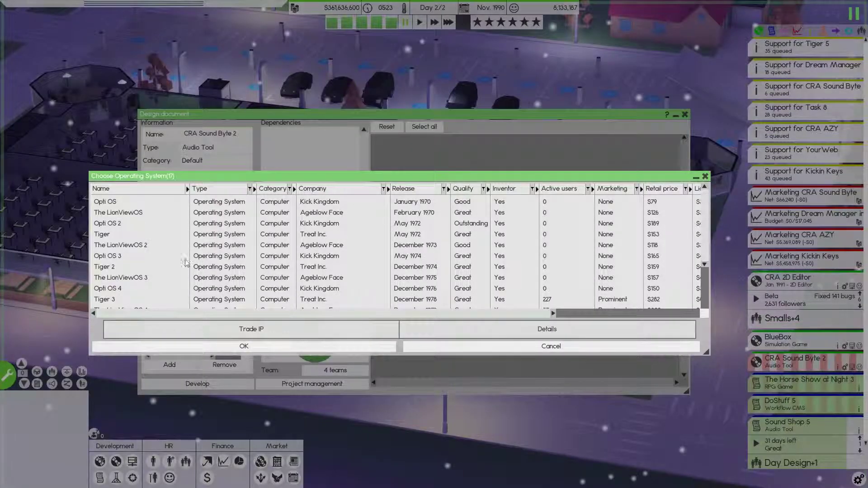
pyautogui.click(572, 190)
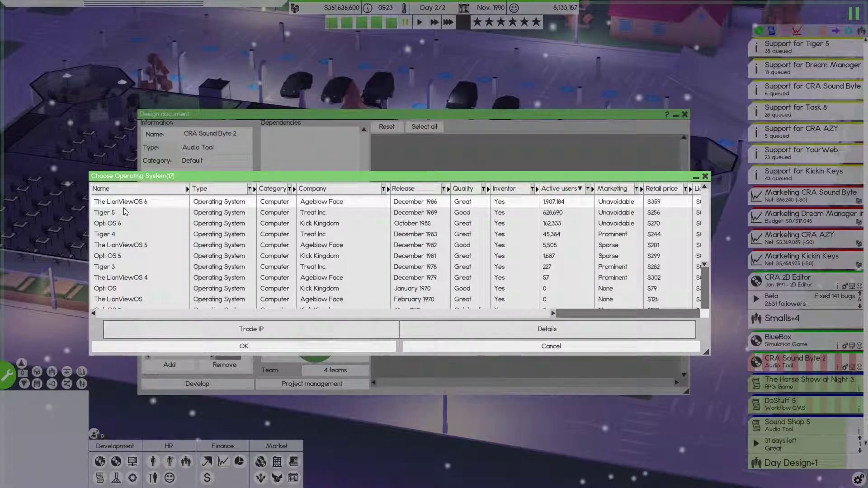
pyautogui.click(608, 202)
pyautogui.click(244, 346)
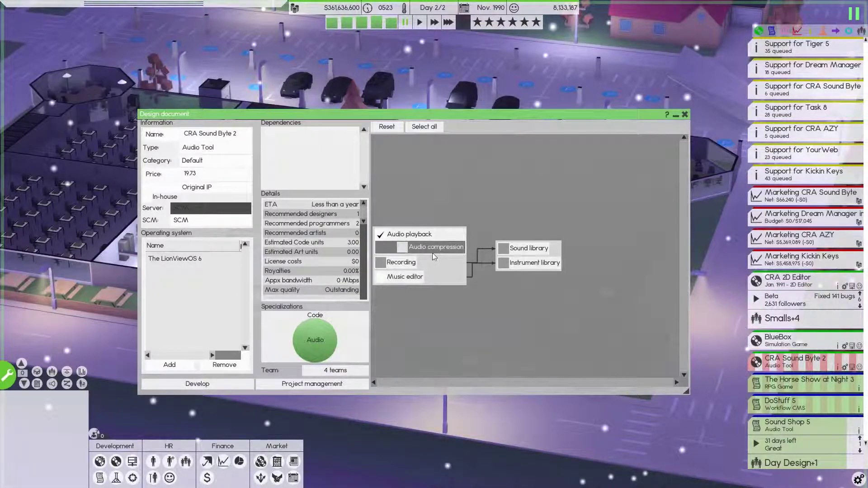
# Include all audio tool features and set VectorEdit 10 as the 2D editor dependency.
pyautogui.click(424, 128)
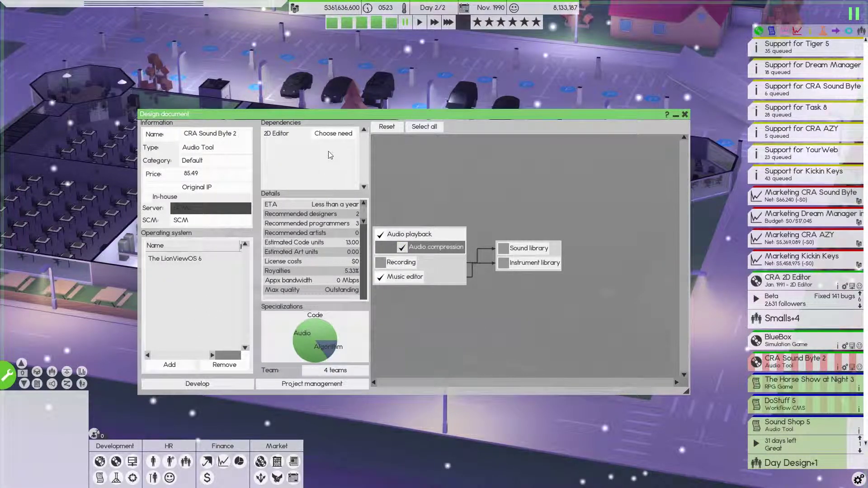
pyautogui.click(333, 133)
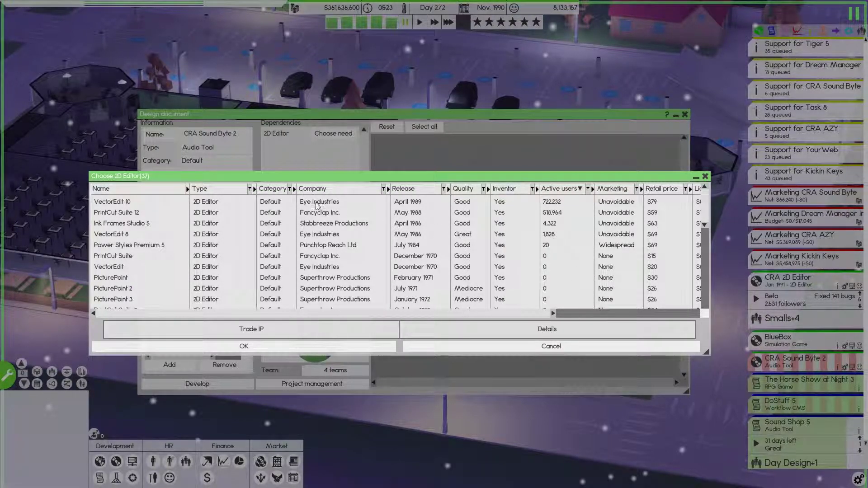
pyautogui.click(361, 203)
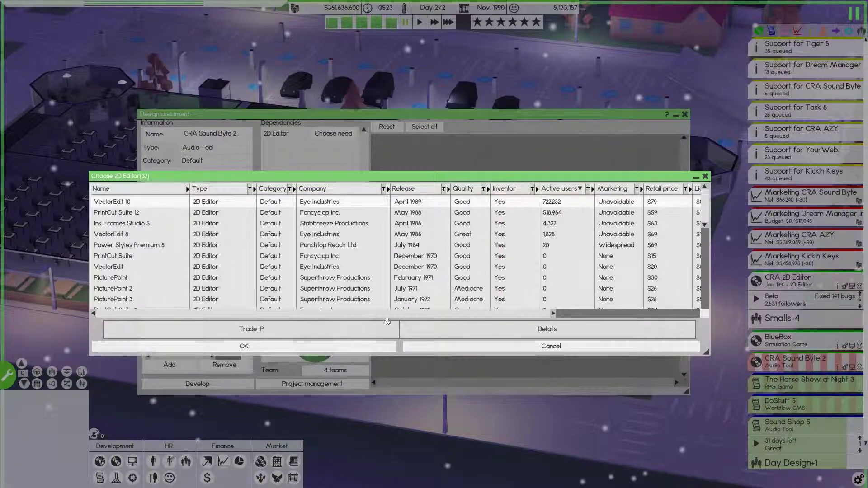
pyautogui.click(252, 347)
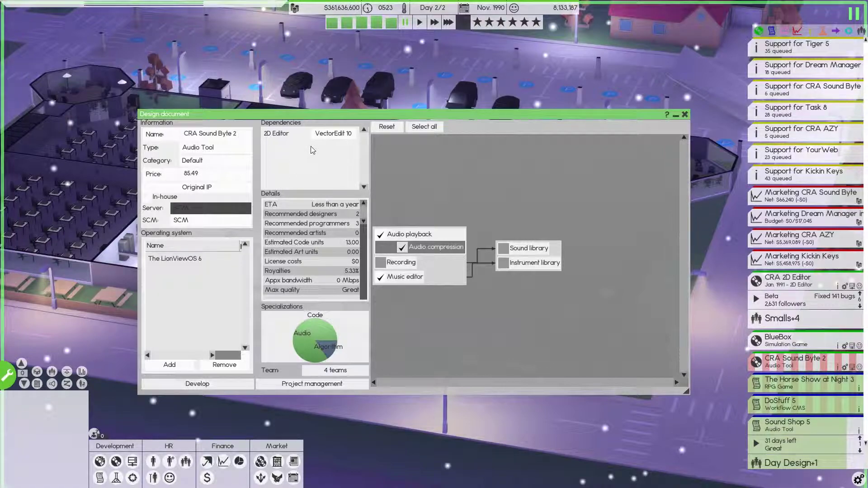
# Assign the Day Art, Day Design, Night Design and Smalls teams to CRA Sound Byte 2.
pyautogui.click(336, 370)
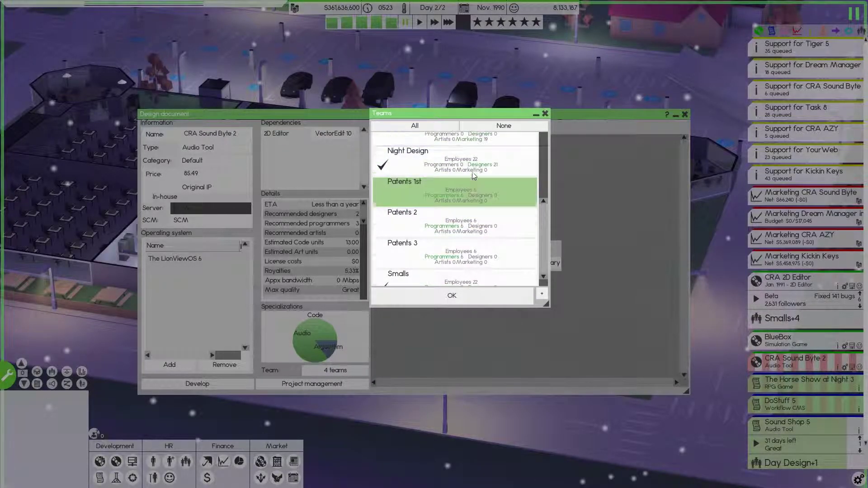
pyautogui.scroll(3, 474, 175)
pyautogui.scroll(2, 475, 180)
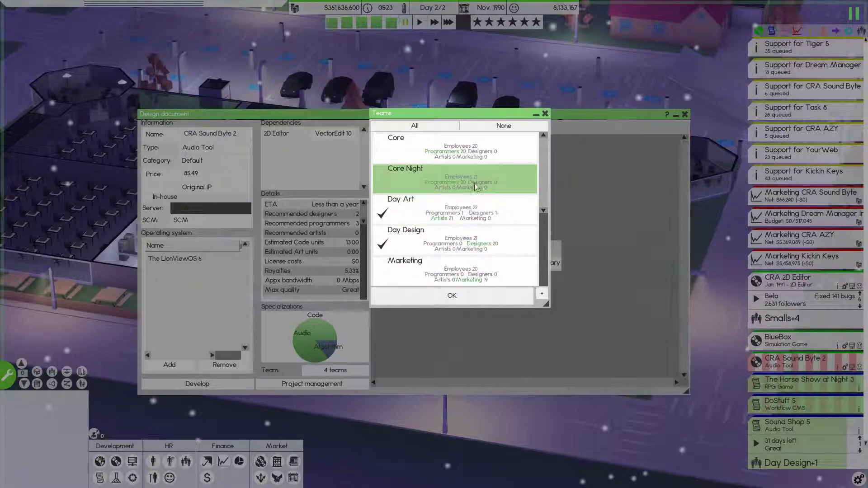
pyautogui.scroll(-3, 461, 190)
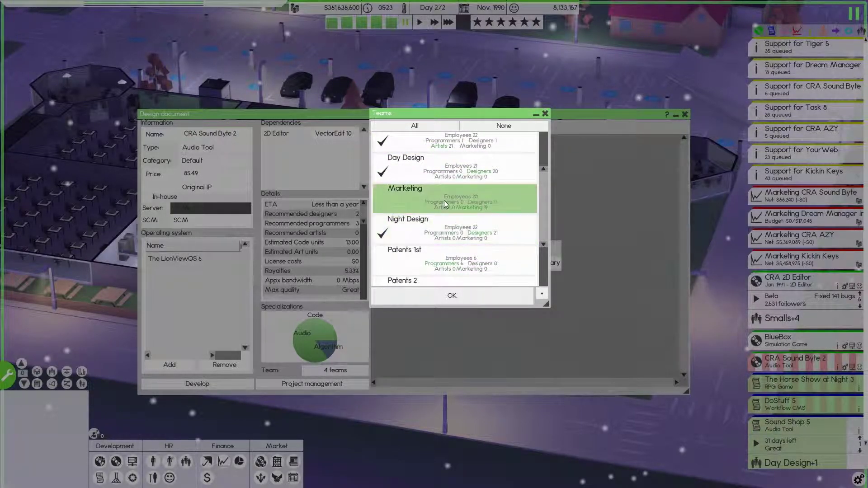
pyautogui.scroll(1, 443, 204)
pyautogui.scroll(-3, 444, 203)
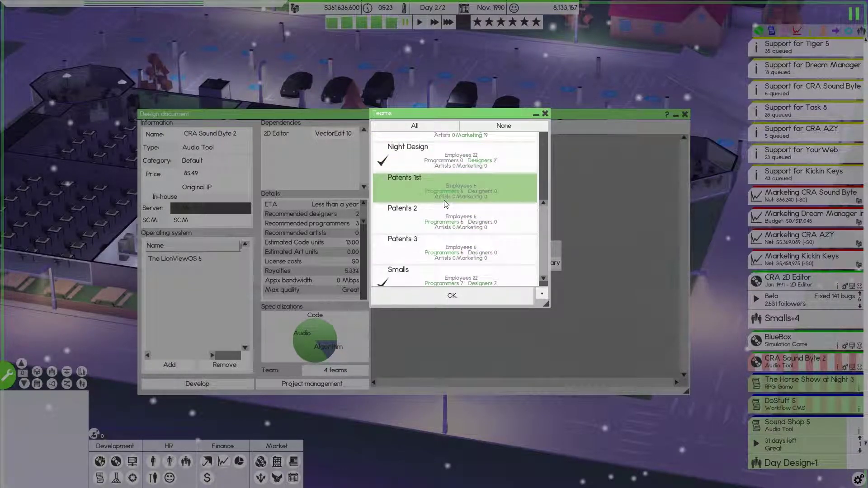
pyautogui.click(448, 296)
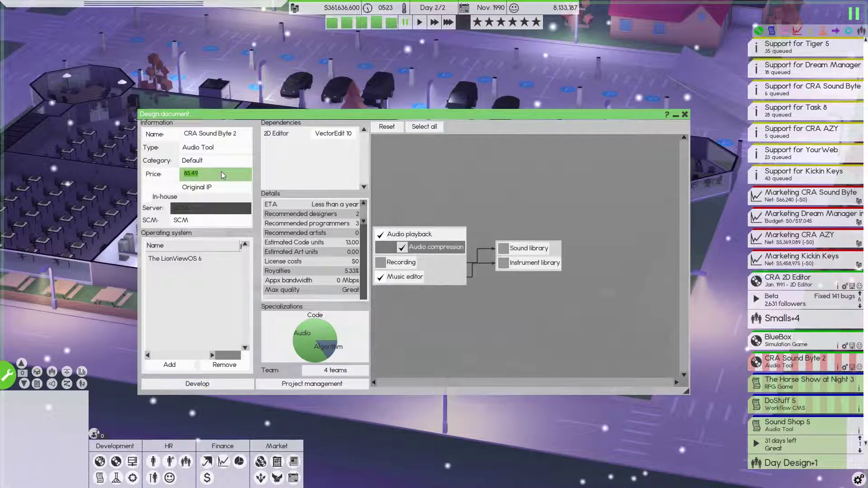
# Skip the sequel choice, toggle In-house, and attempt development, dismissing the duplicate-name error.
pyautogui.click(197, 187)
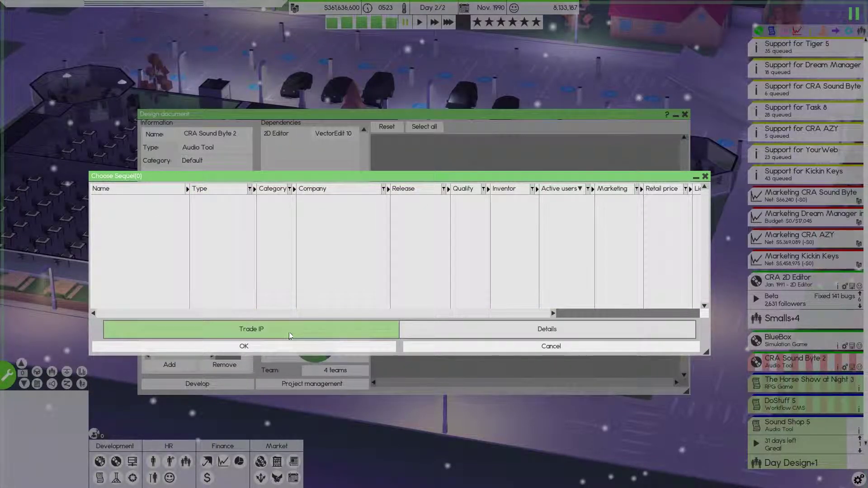
pyautogui.click(490, 348)
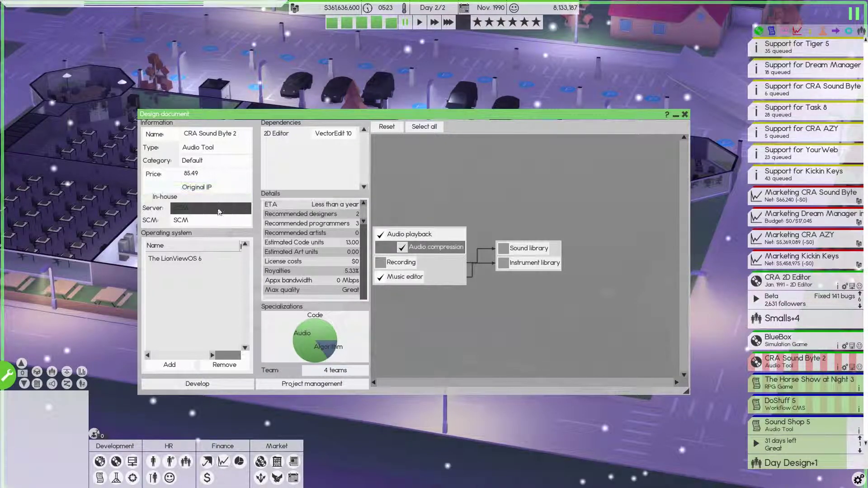
pyautogui.click(169, 198)
pyautogui.click(208, 384)
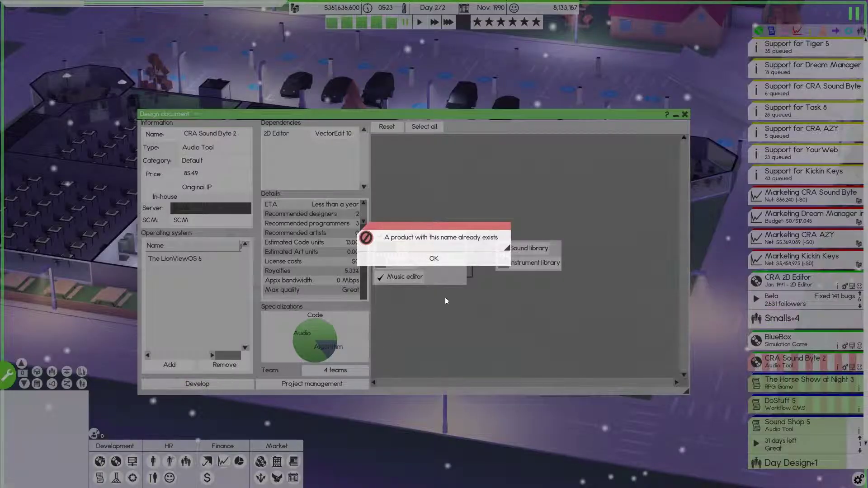
pyautogui.click(434, 260)
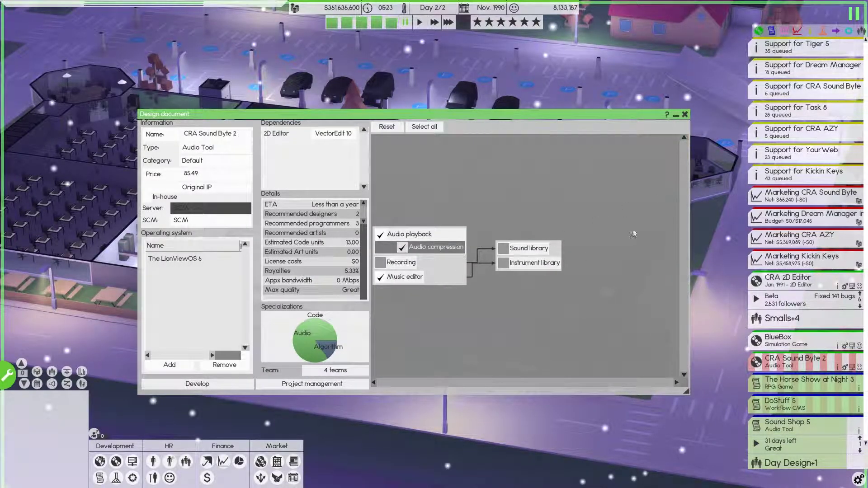
# Check the released products list, then toggle In-house on the Sound Byte 2 design.
pyautogui.click(132, 462)
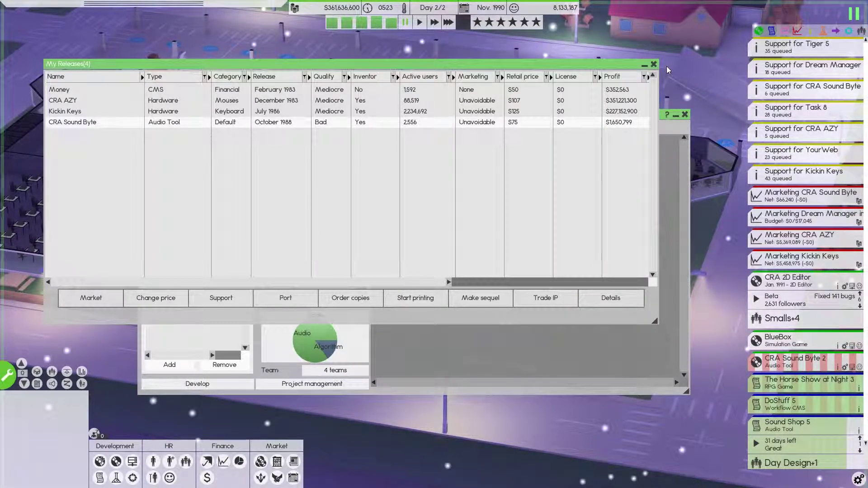
pyautogui.click(653, 66)
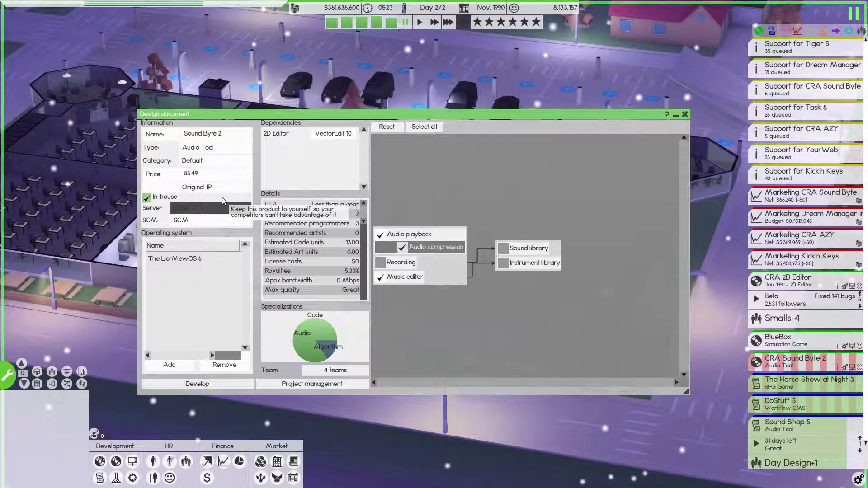
pyautogui.click(147, 198)
# Start developing Sound Byte 2 and move it under CRA Sound Byte 2 in the task list.
pyautogui.click(206, 384)
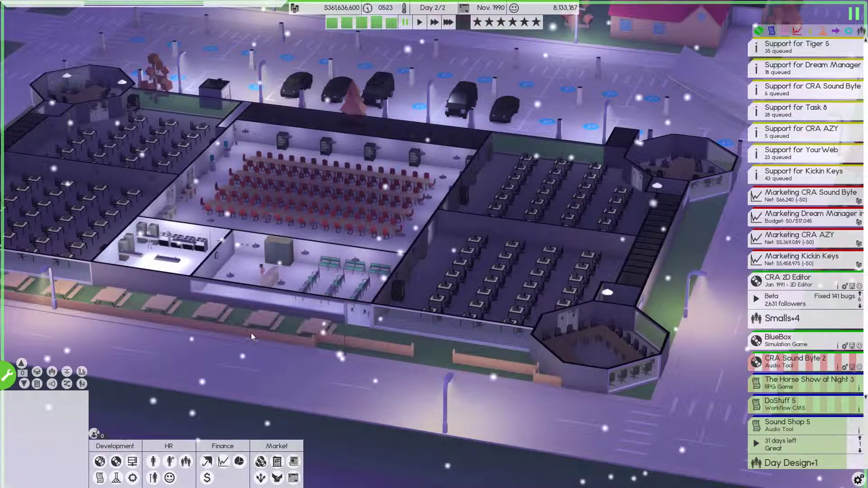
pyautogui.scroll(-4, 821, 398)
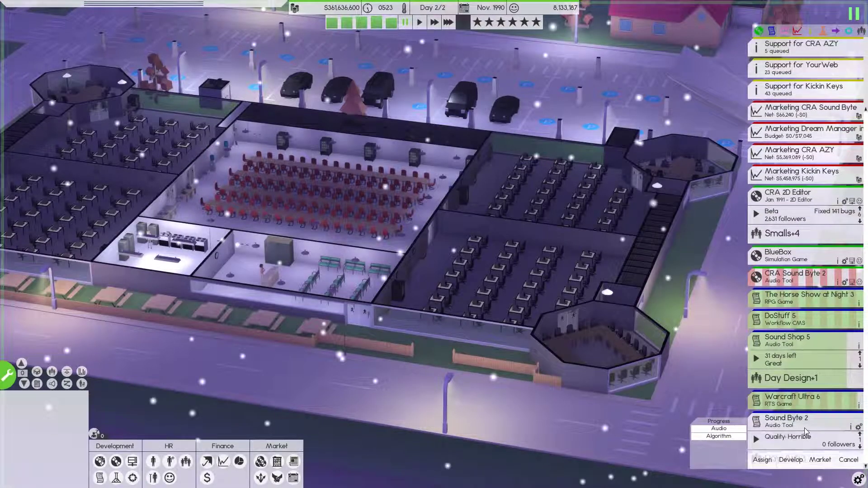
pyautogui.moveTo(806, 427); pyautogui.dragTo(813, 299)
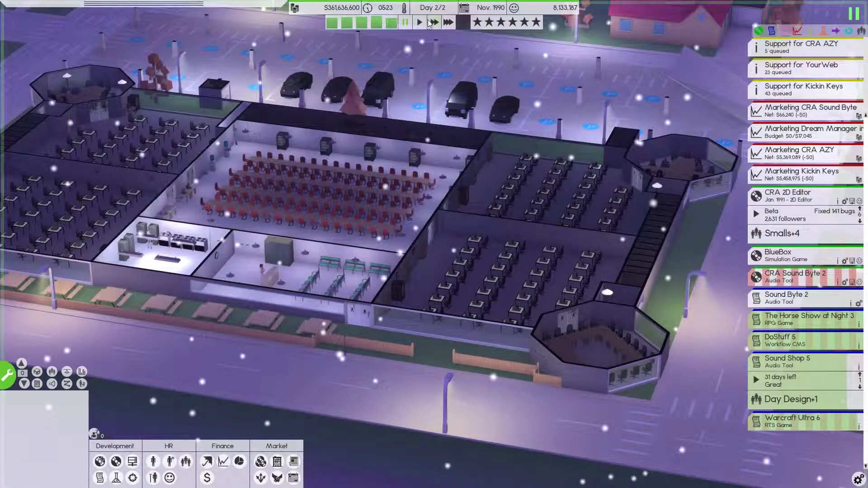
pyautogui.scroll(3, 519, 204)
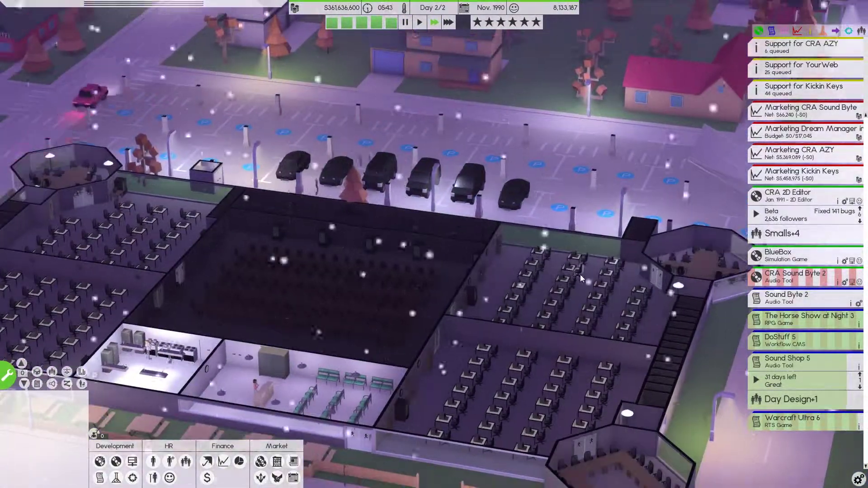
pyautogui.scroll(-3, 580, 274)
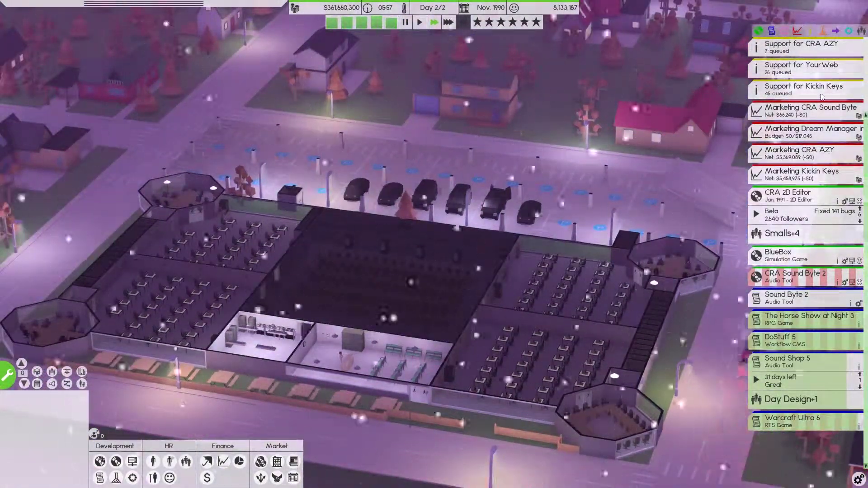
pyautogui.click(811, 108)
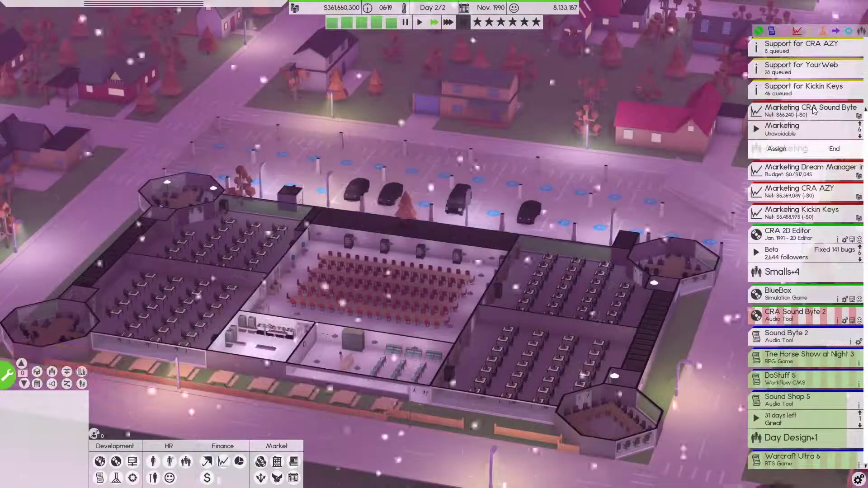
pyautogui.click(802, 234)
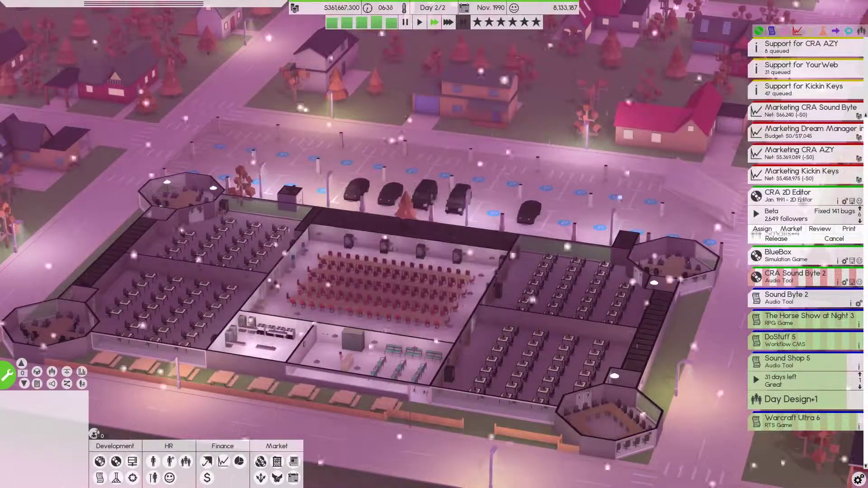
pyautogui.click(802, 207)
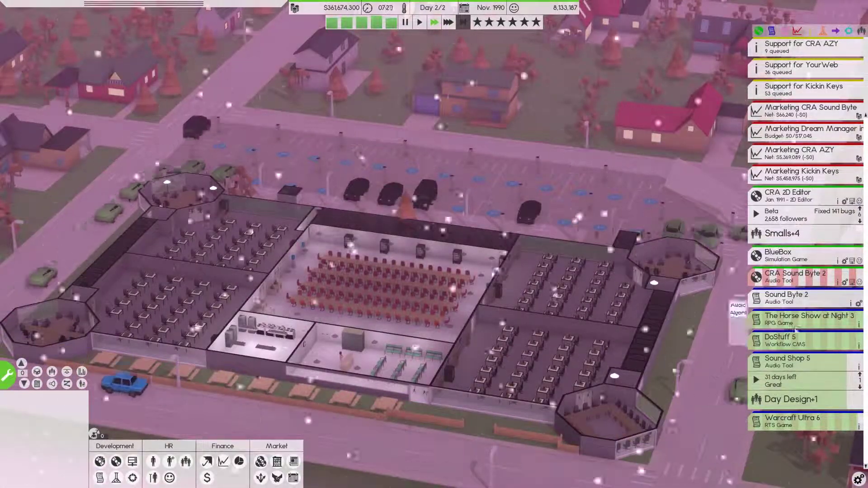
# Cancel the duplicate Sound Byte 2 project and confirm with Yes.
pyautogui.click(807, 275)
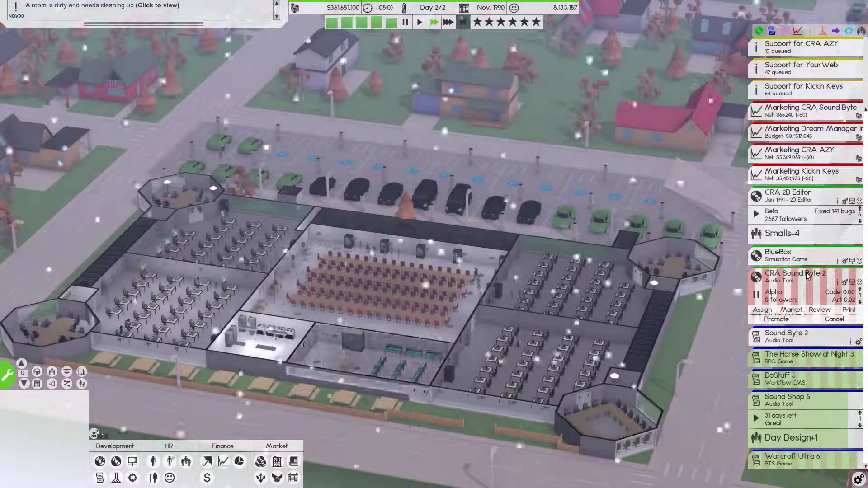
pyautogui.click(787, 333)
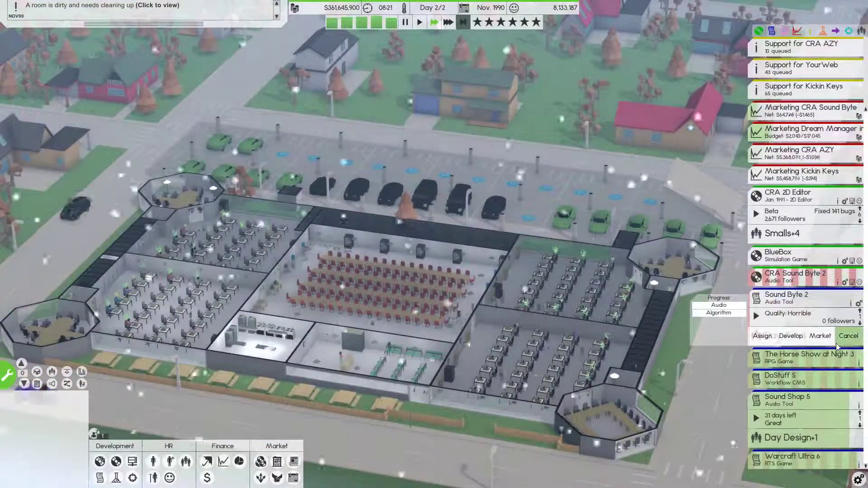
pyautogui.click(847, 336)
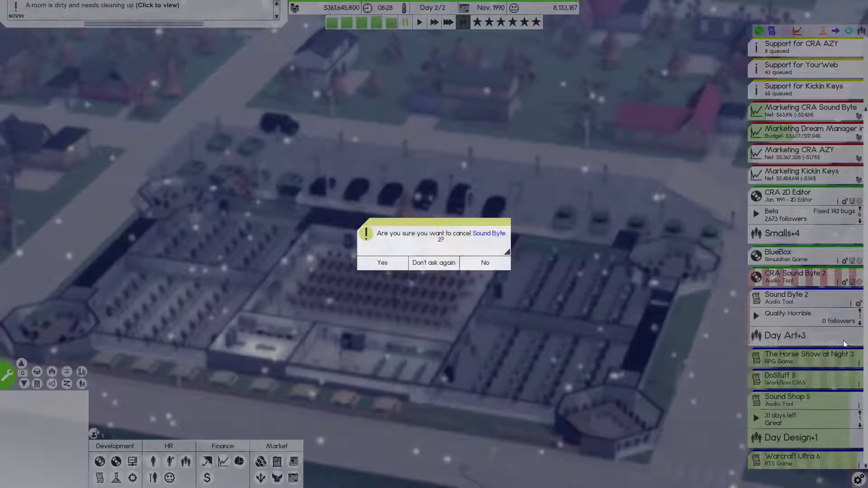
pyautogui.click(389, 264)
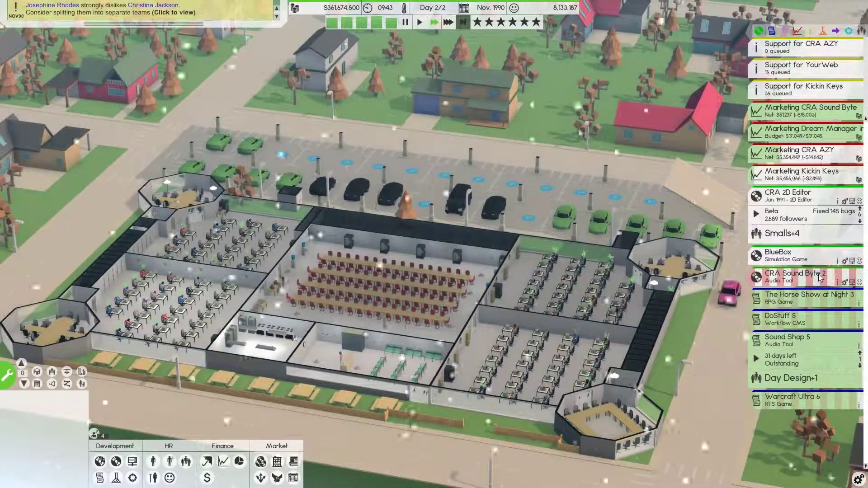
# Expand the CRA Sound Byte 2 card to show alpha progress and collapse Sound Shop 5.
pyautogui.click(819, 274)
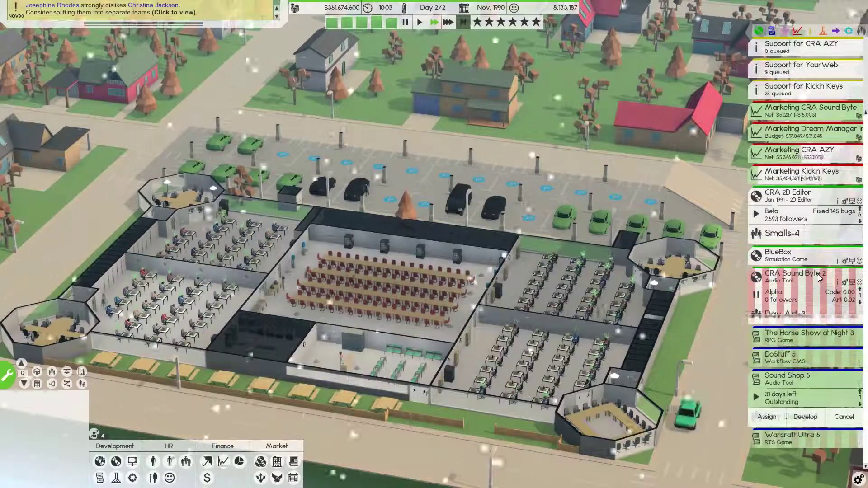
pyautogui.click(757, 296)
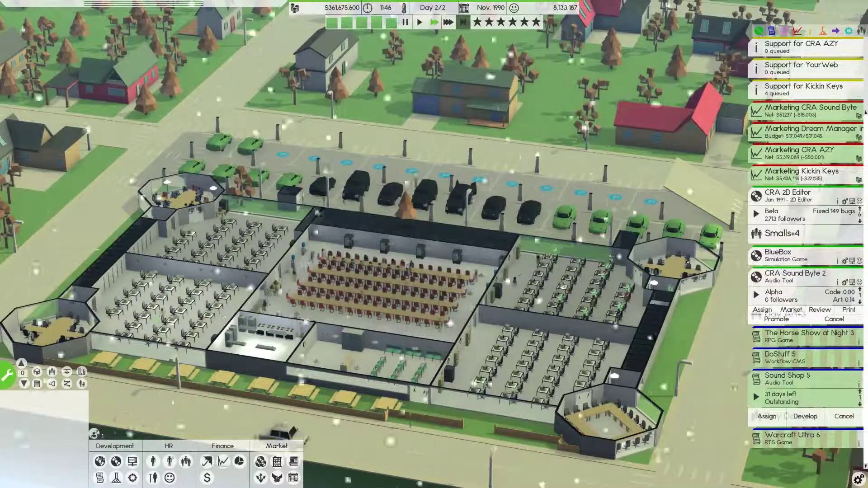
pyautogui.moveTo(760, 397)
pyautogui.click(786, 379)
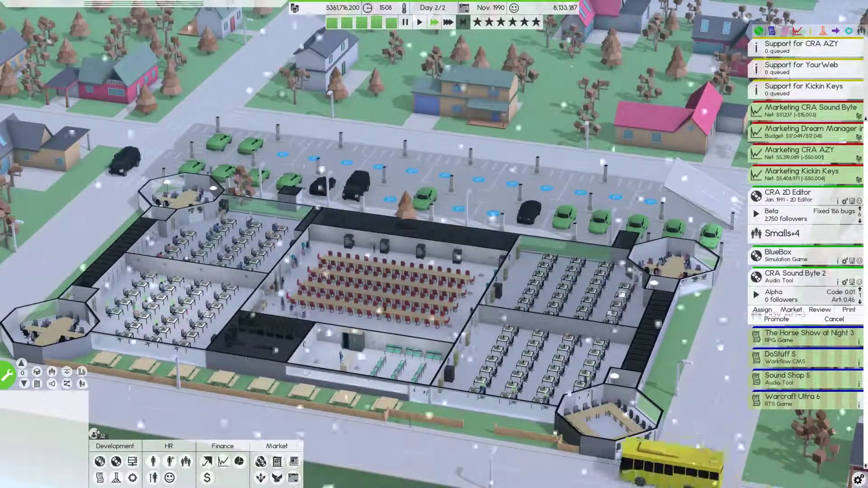
pyautogui.click(9, 373)
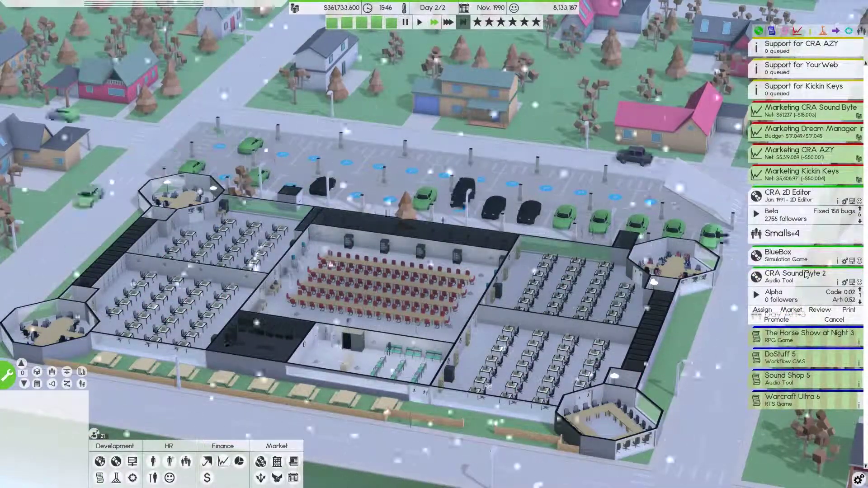
# Launch a CRA 2D Editor press release, then collapse the CRA Sound Byte 2 card.
pyautogui.click(792, 238)
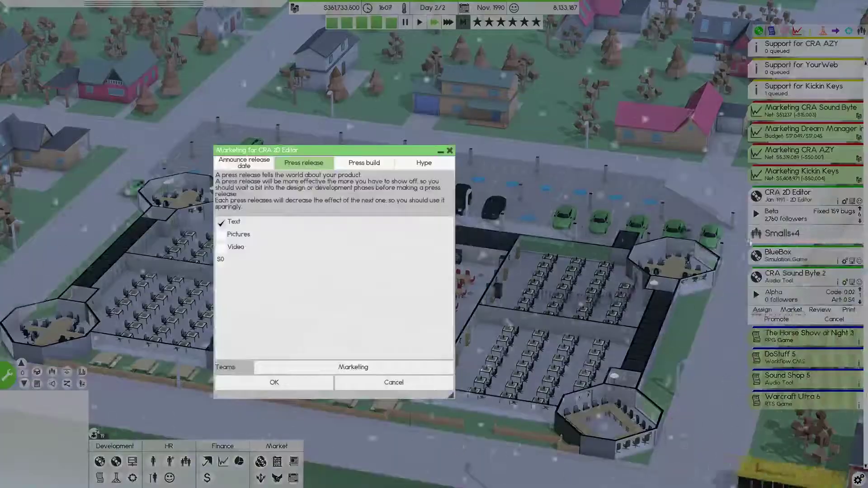
pyautogui.click(222, 234)
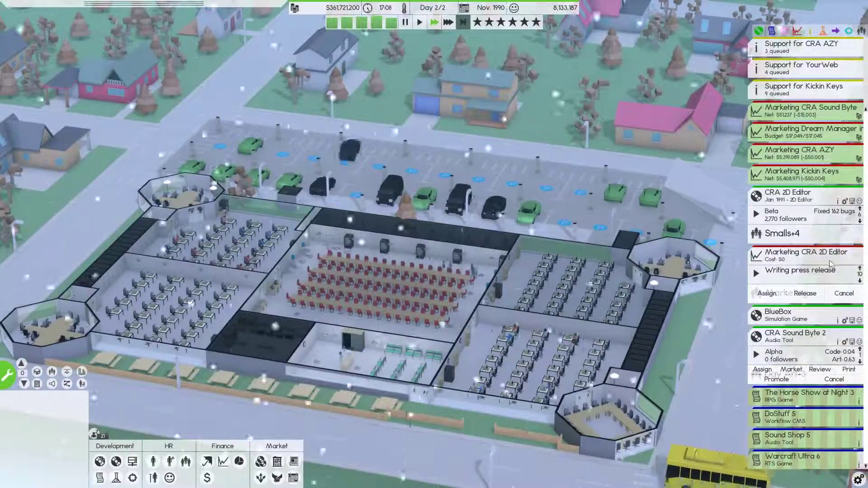
pyautogui.click(845, 294)
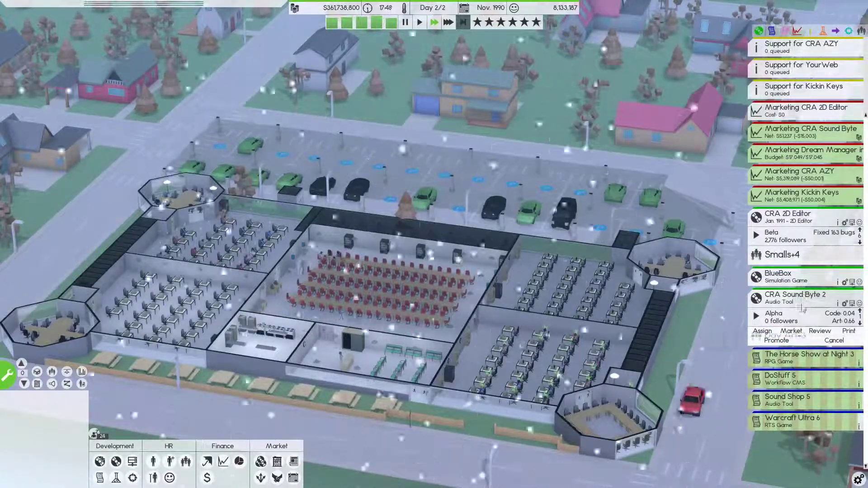
pyautogui.click(787, 300)
pyautogui.click(801, 300)
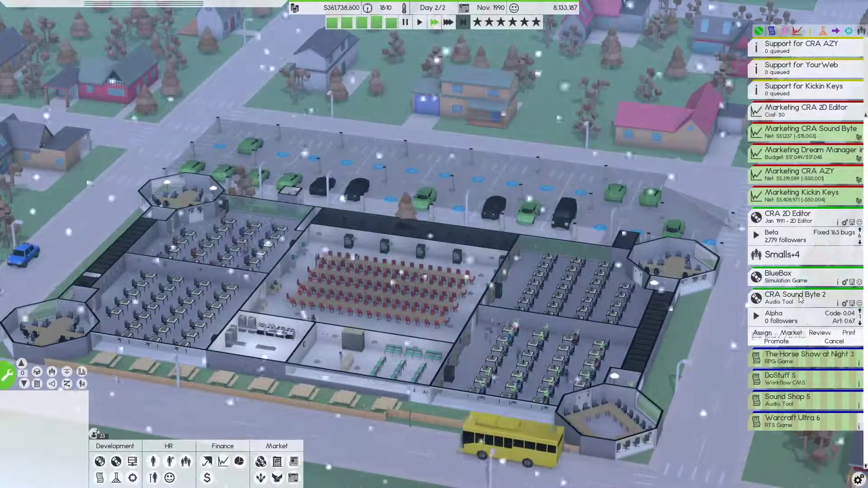
pyautogui.click(800, 299)
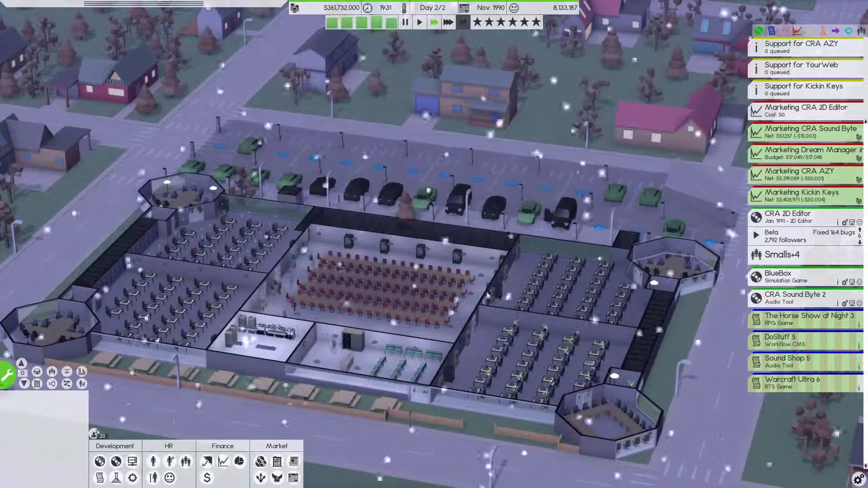
# Expand and collapse the CRA 2D Editor marketing task entry.
pyautogui.press('b')
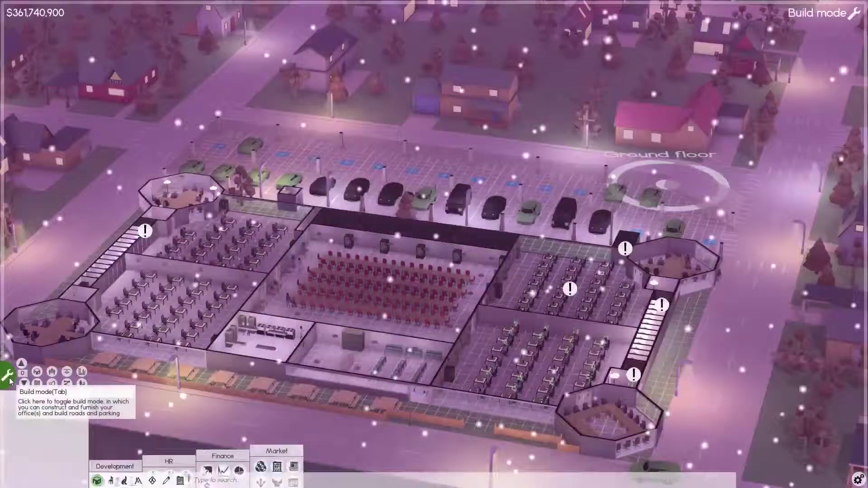
pyautogui.press('b')
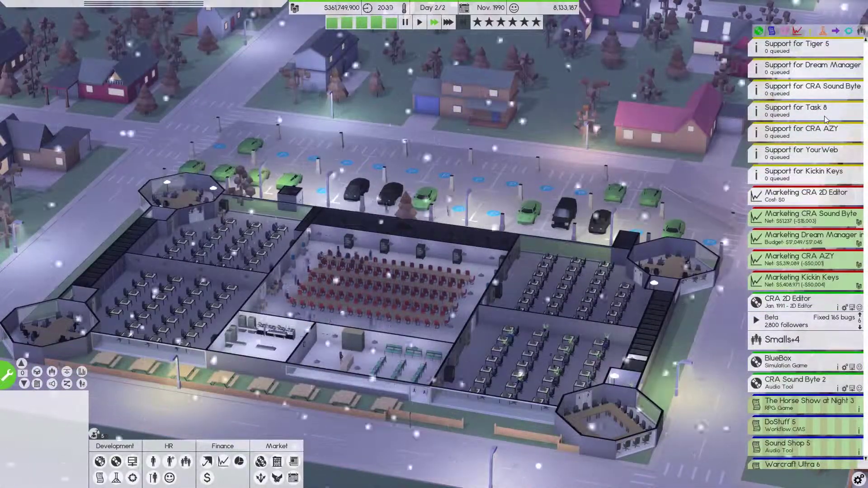
pyautogui.click(805, 195)
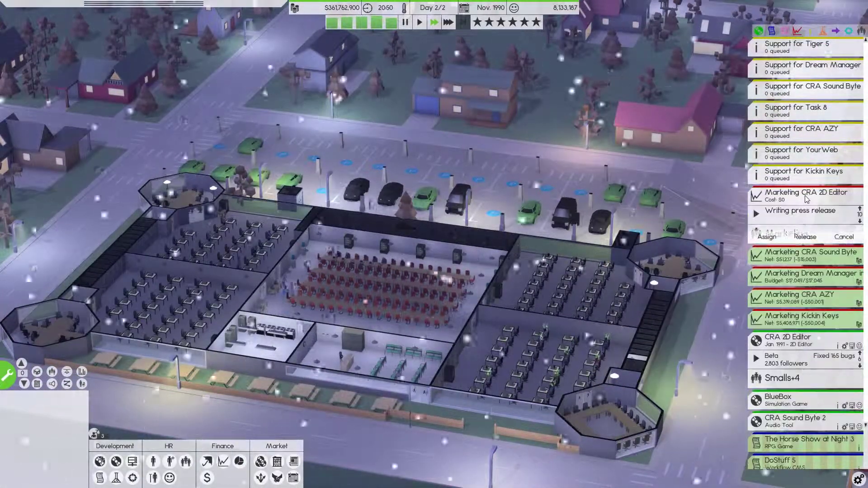
pyautogui.click(805, 195)
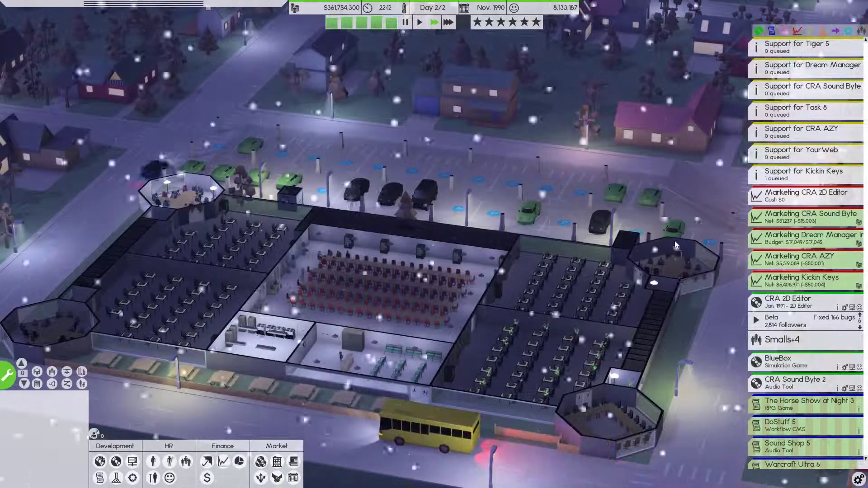
# Check the CRA 2D Editor beta and BlueBox alpha action rows, then collapse them.
pyautogui.click(792, 306)
pyautogui.click(792, 306)
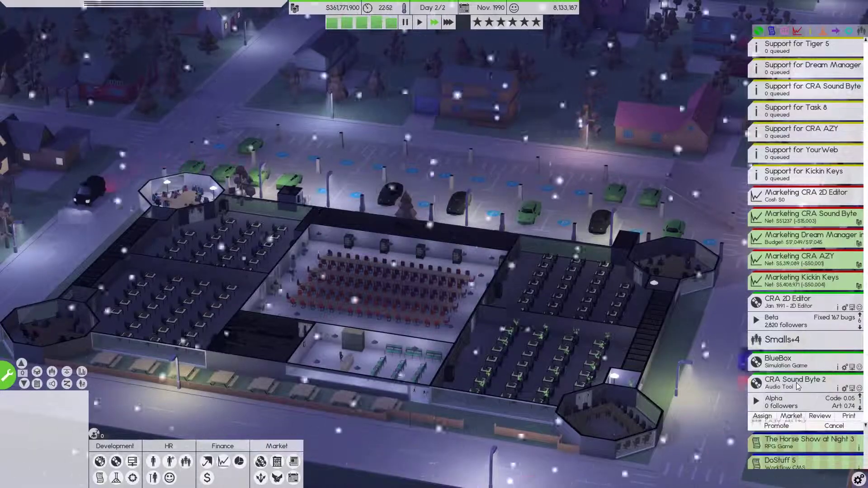
pyautogui.click(787, 364)
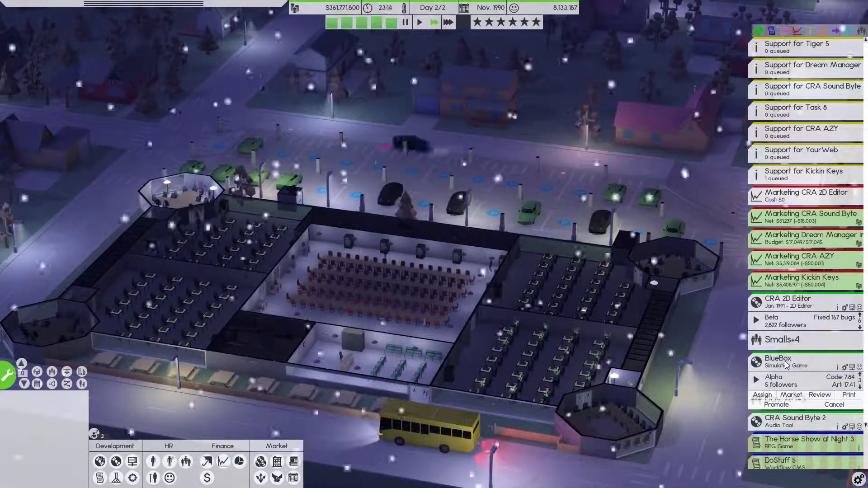
pyautogui.click(787, 364)
pyautogui.click(789, 318)
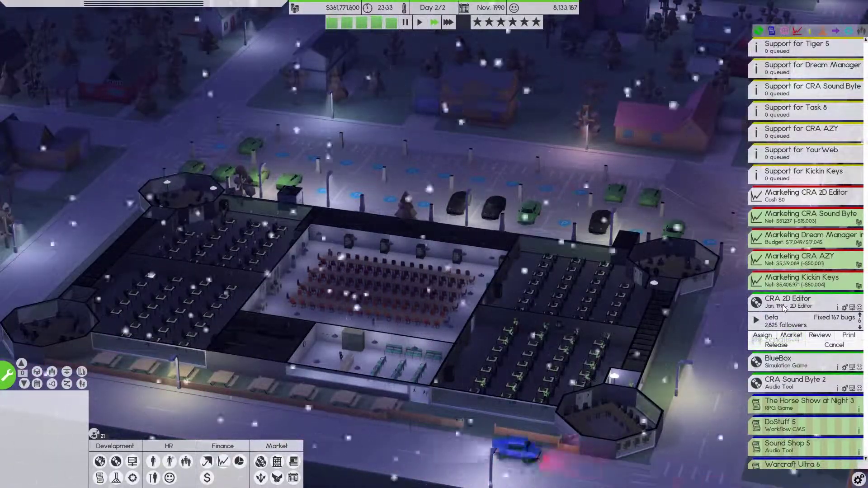
pyautogui.click(790, 319)
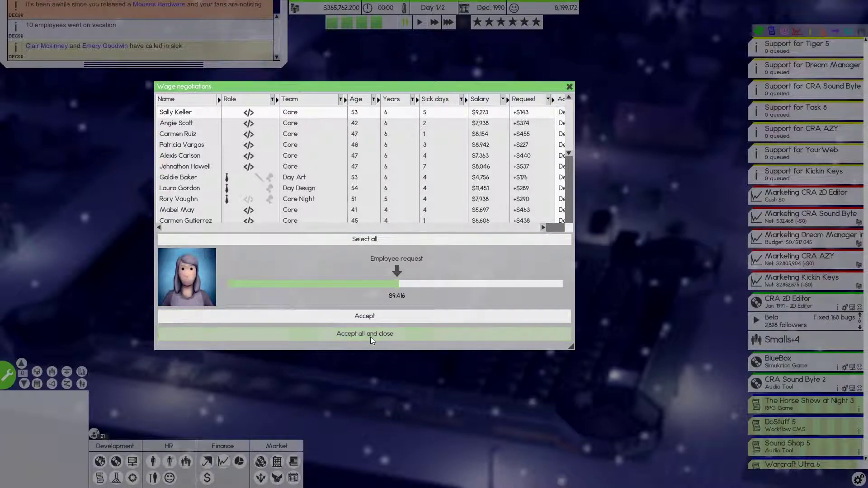
# Accept all employee wage requests, then briefly view the CRA 2D Editor beta actions.
pyautogui.click(370, 336)
pyautogui.click(396, 266)
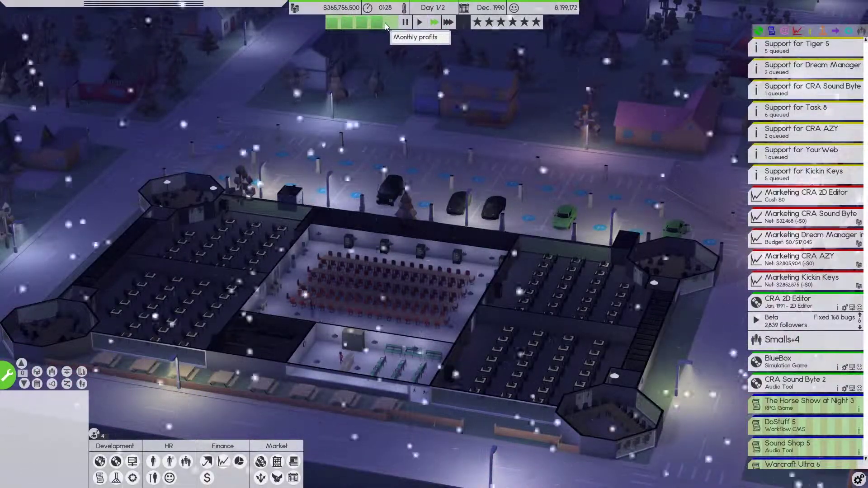
pyautogui.click(797, 341)
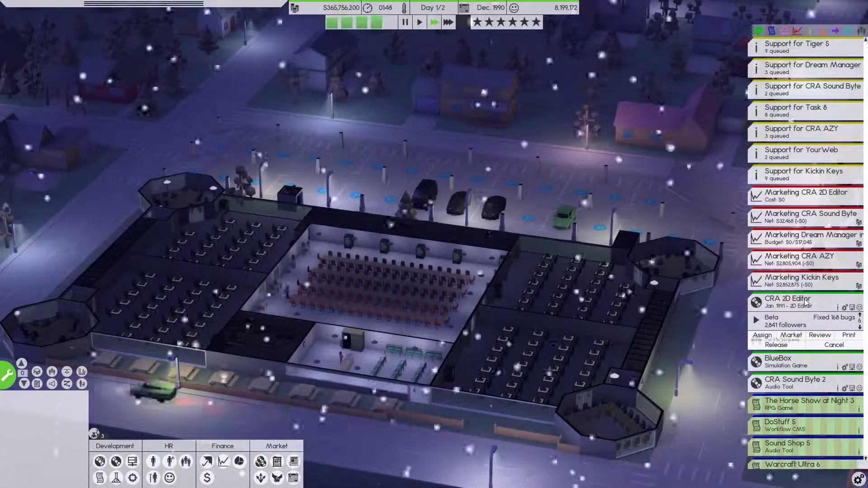
pyautogui.click(835, 345)
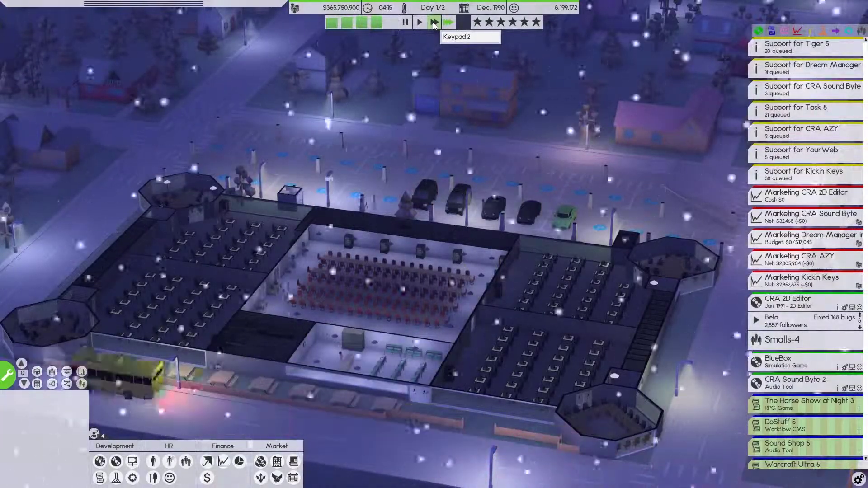
# Speed up time and accept Theta Style Ltd's Plane Tricks in Space marketing deal.
pyautogui.click(433, 22)
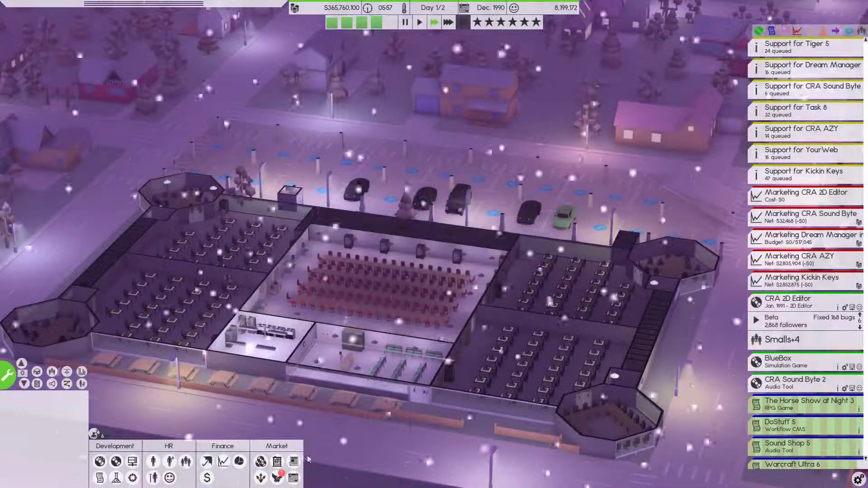
pyautogui.click(277, 477)
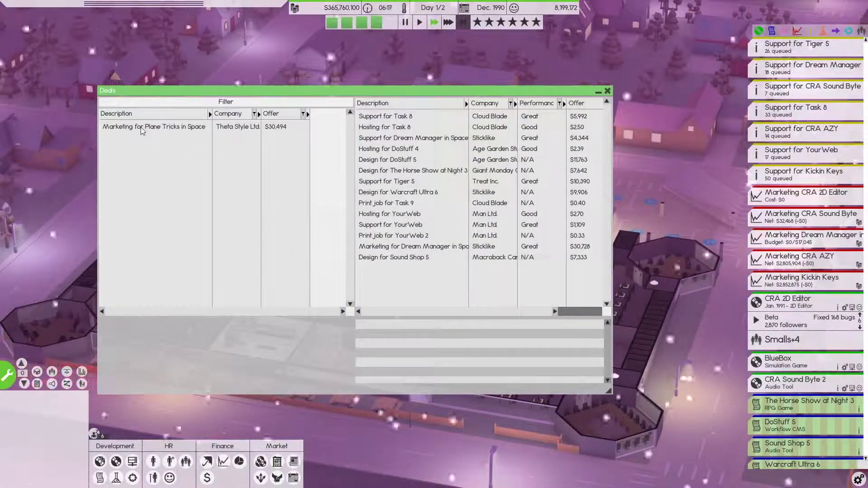
pyautogui.click(154, 127)
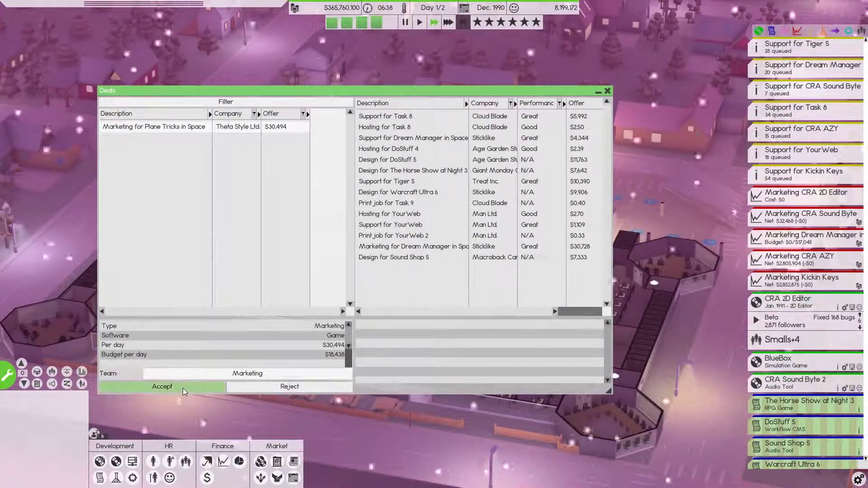
pyautogui.scroll(-1, 206, 354)
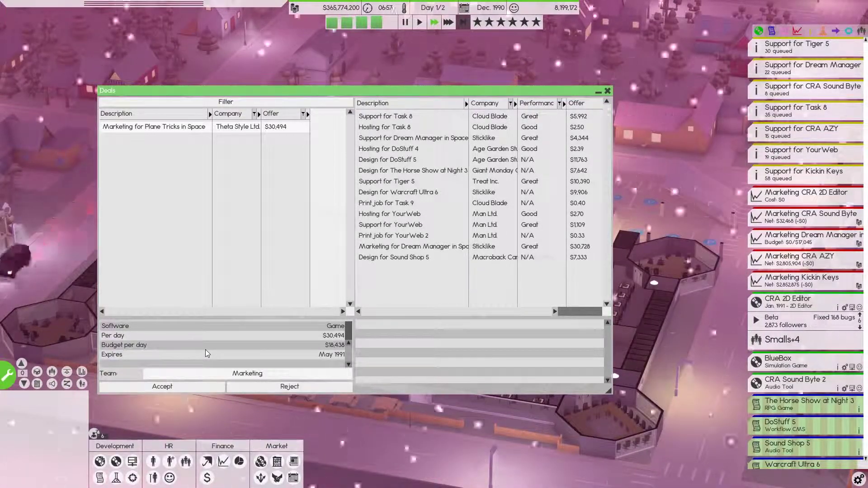
pyautogui.scroll(1, 206, 353)
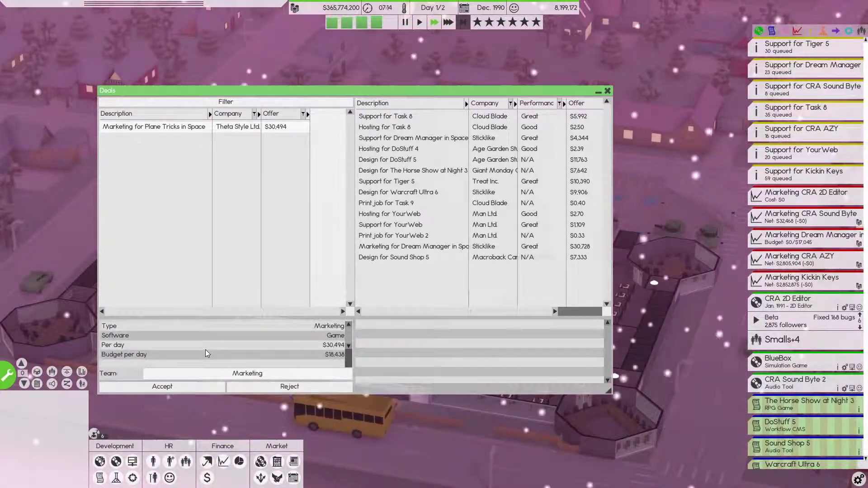
pyautogui.click(183, 389)
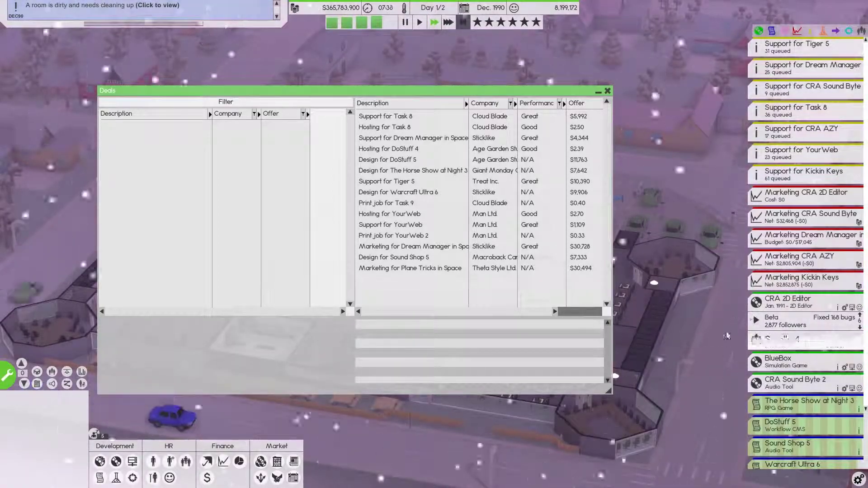
pyautogui.scroll(-3, 801, 407)
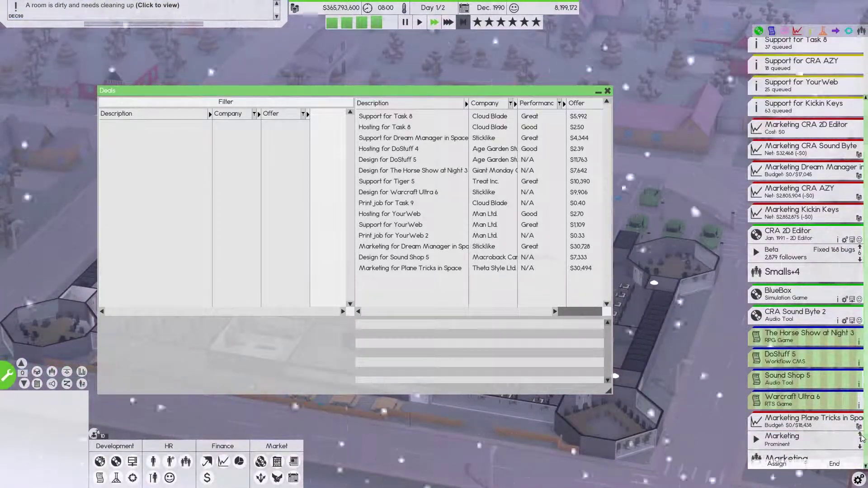
# Move the Plane Tricks marketing task to the top of the list and close Deals.
pyautogui.click(810, 428)
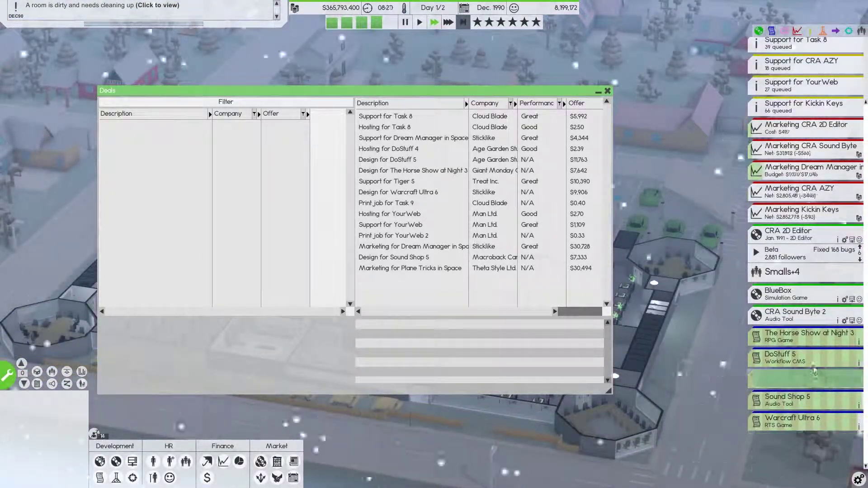
pyautogui.moveTo(816, 364); pyautogui.dragTo(799, 198)
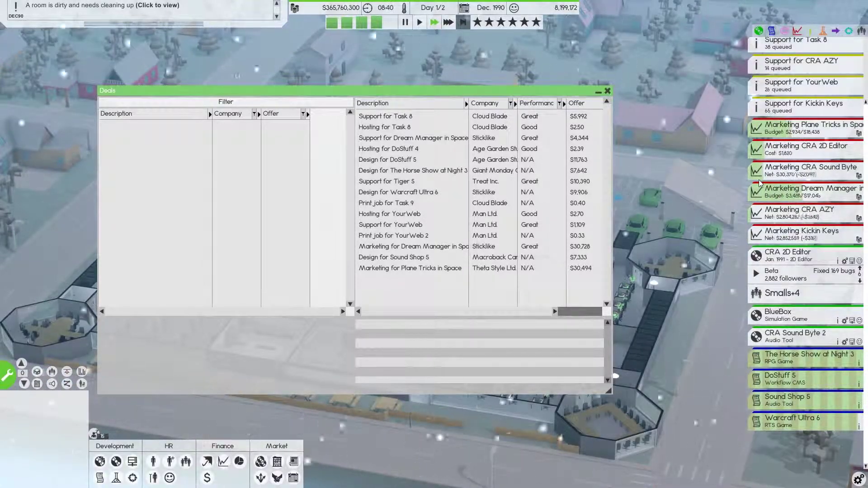
pyautogui.click(607, 91)
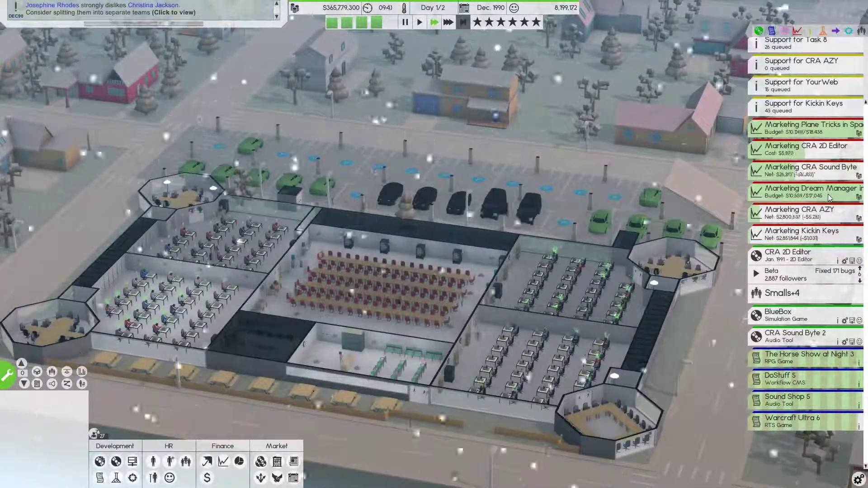
# Put Dream Manager marketing below Plane Tricks, publish the CRA 2D Editor press release, read coverage.
pyautogui.moveTo(829, 198); pyautogui.dragTo(825, 156)
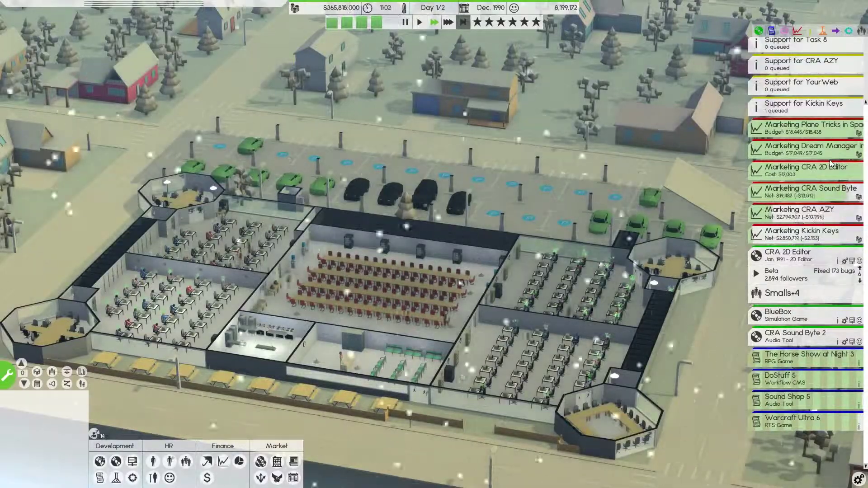
pyautogui.scroll(1, 830, 163)
pyautogui.scroll(1, 829, 160)
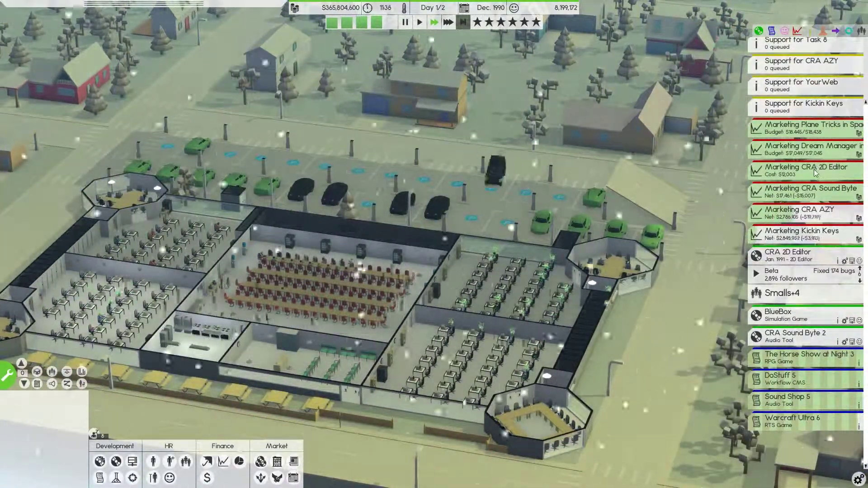
pyautogui.click(814, 169)
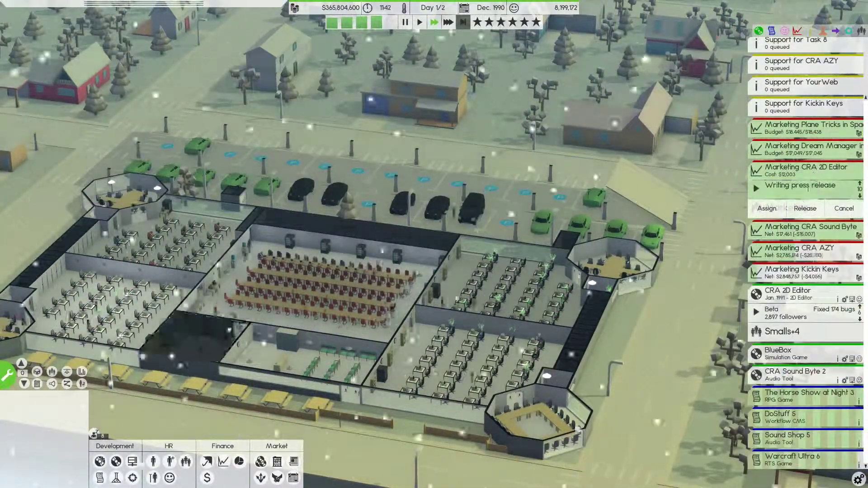
pyautogui.click(806, 210)
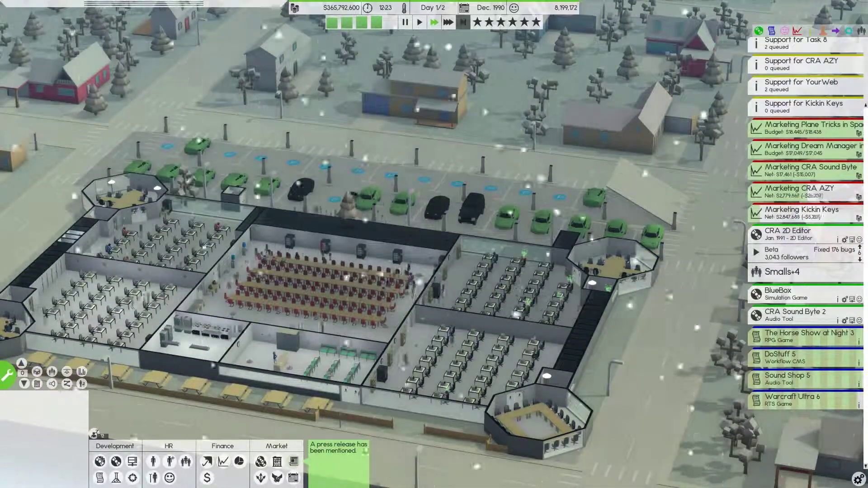
pyautogui.click(332, 457)
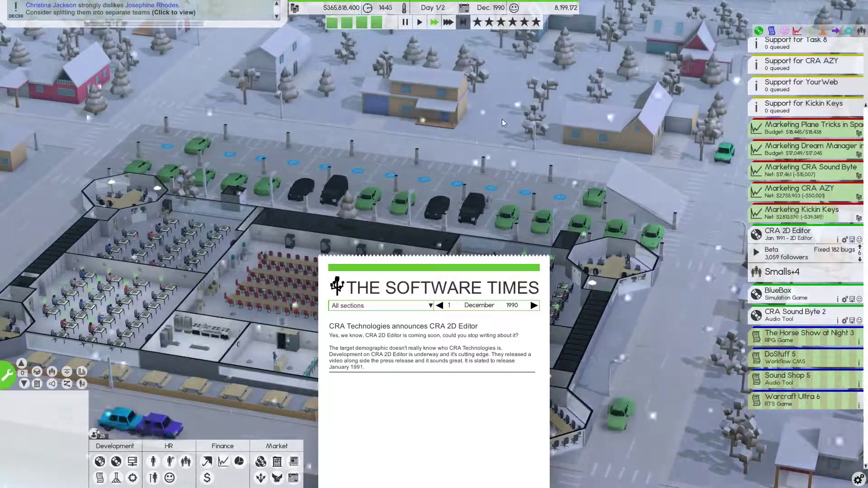
# Close The Software Times, dismiss the employee dislike notice, and show CRA 2D Editor beta actions.
pyautogui.press('Escape')
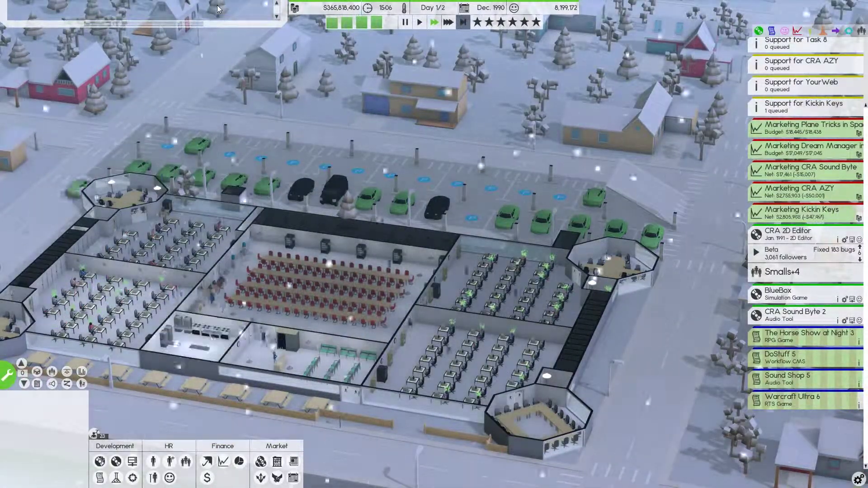
pyautogui.click(217, 5)
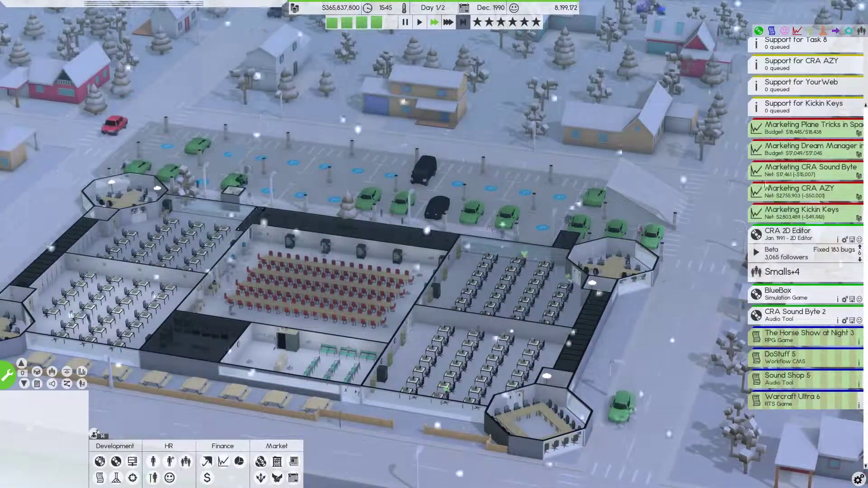
pyautogui.click(787, 253)
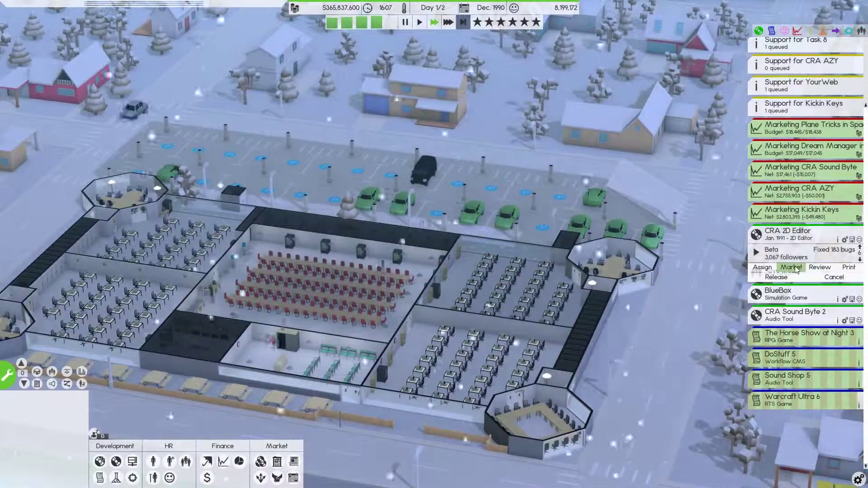
# Launch a text-and-pictures CRA 2D Editor press release and drag it to the top of the tasks.
pyautogui.click(791, 267)
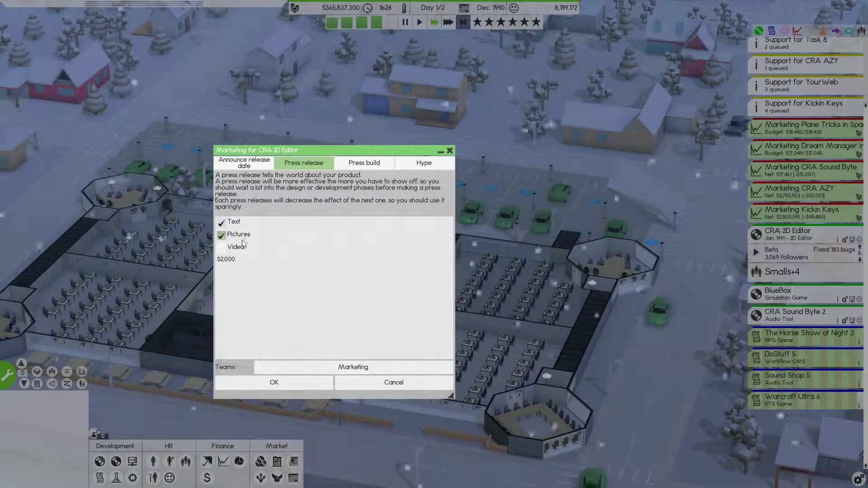
pyautogui.click(273, 382)
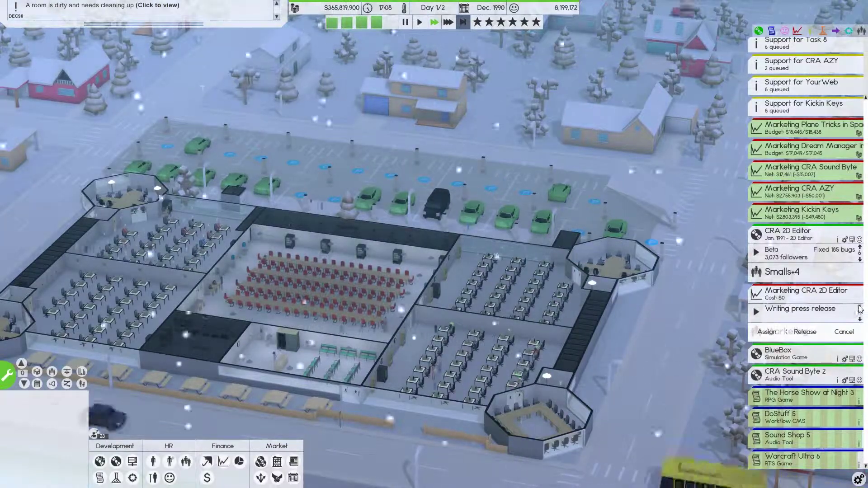
pyautogui.moveTo(807, 309); pyautogui.dragTo(811, 126)
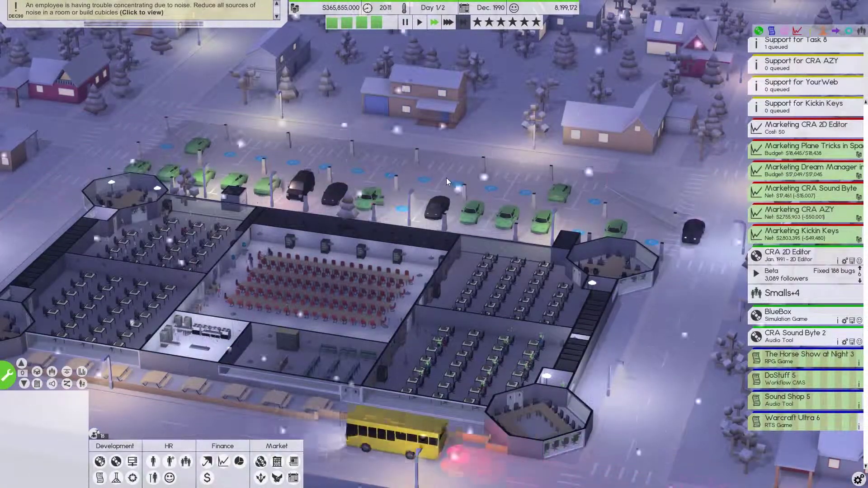
# Dismiss the noise complaint, then expand and collapse CRA Sound Byte 2 to check its alpha.
pyautogui.click(199, 9)
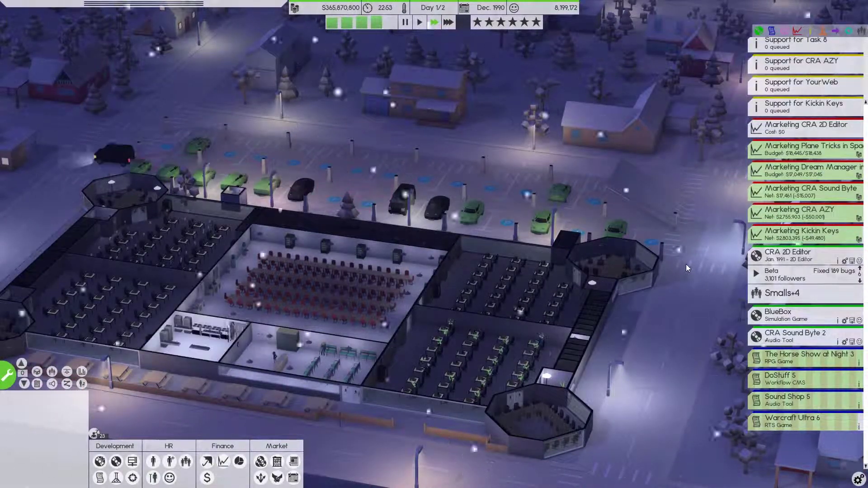
pyautogui.click(803, 272)
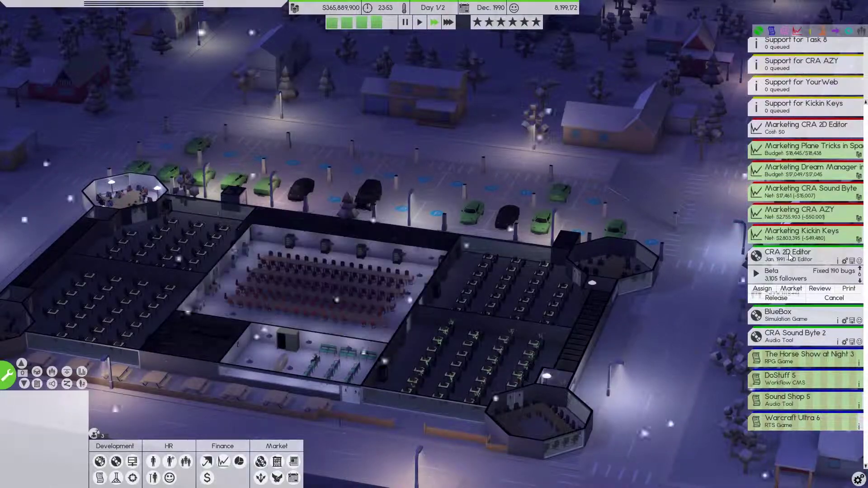
pyautogui.click(797, 336)
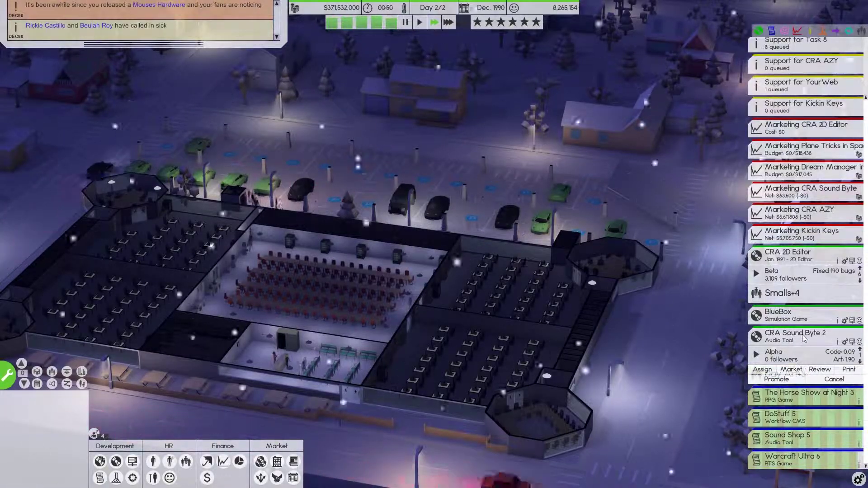
pyautogui.click(805, 337)
pyautogui.scroll(3, 799, 258)
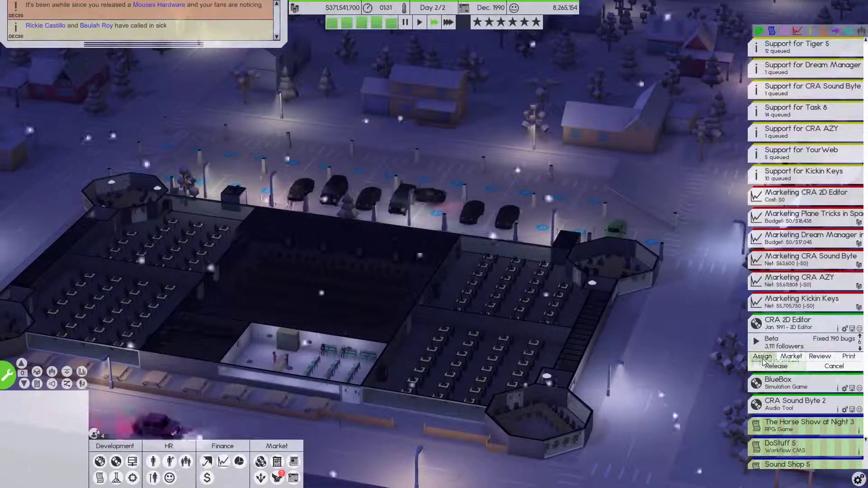
# View the teams assigned to CRA 2D Editor, then close the list.
pyautogui.click(763, 355)
pyautogui.scroll(5, 455, 193)
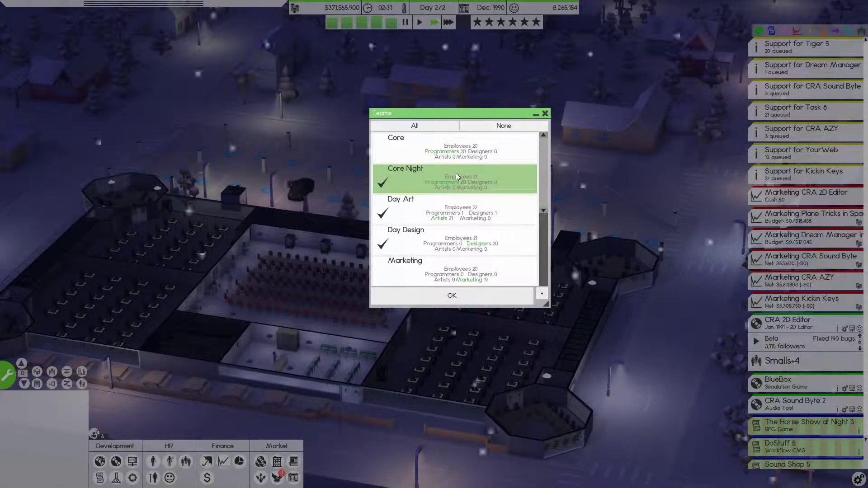
pyautogui.click(544, 114)
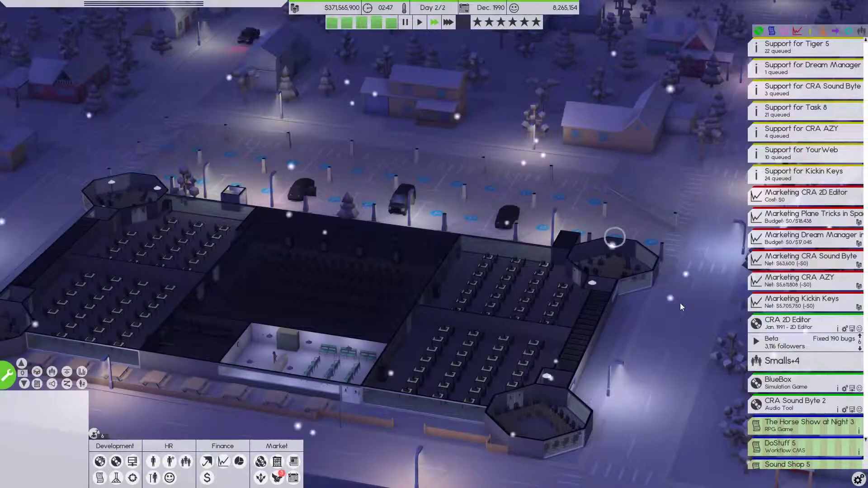
pyautogui.click(821, 327)
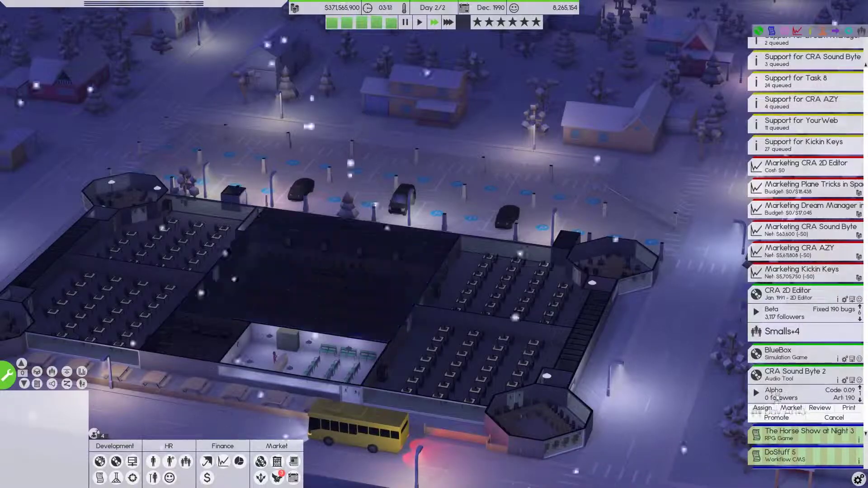
# Assign the Core team to CRA Sound Byte 2 and collapse its entry.
pyautogui.click(787, 375)
pyautogui.click(763, 408)
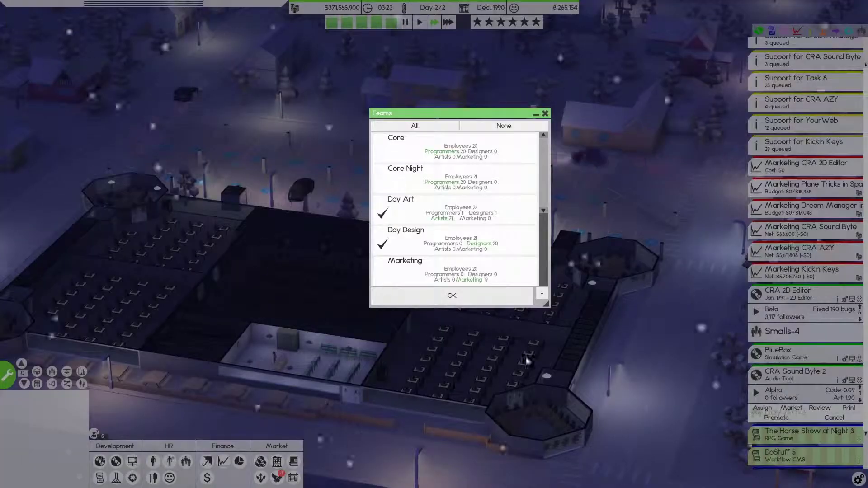
pyautogui.click(439, 144)
pyautogui.click(452, 296)
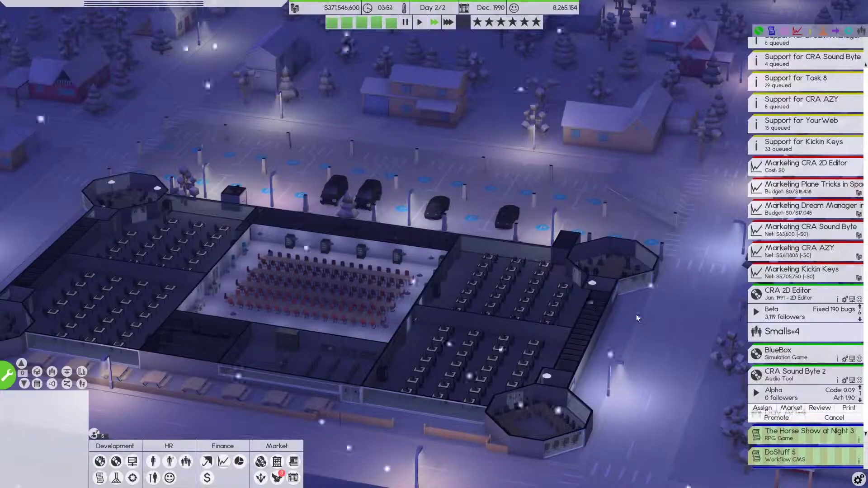
pyautogui.click(792, 375)
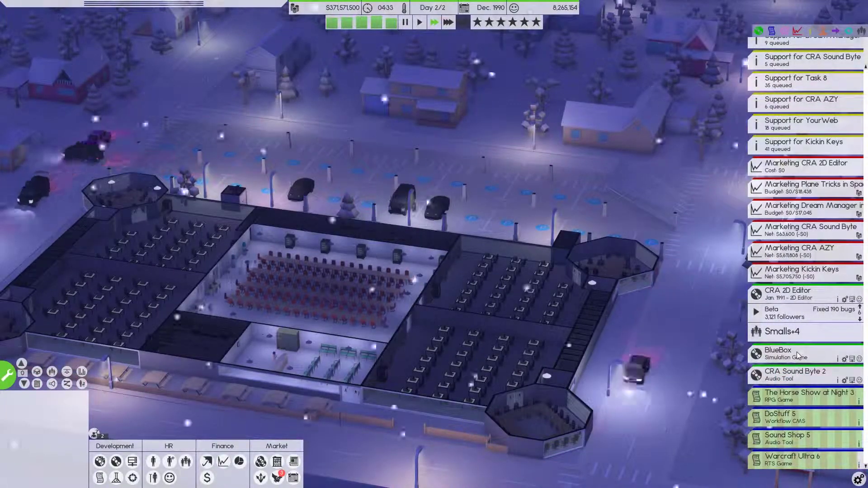
# Review BlueBox's team assignment without changes and collapse its entry.
pyautogui.click(800, 354)
pyautogui.click(785, 392)
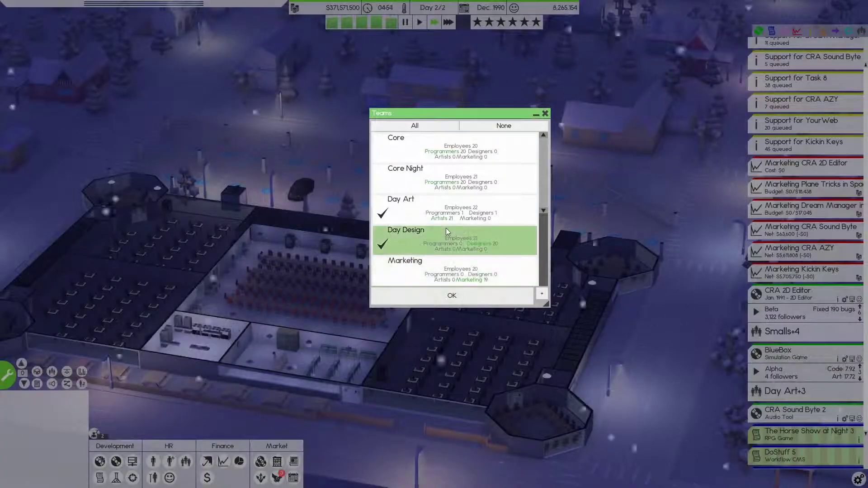
pyautogui.scroll(-3, 447, 232)
pyautogui.scroll(-2, 447, 233)
pyautogui.scroll(5, 445, 234)
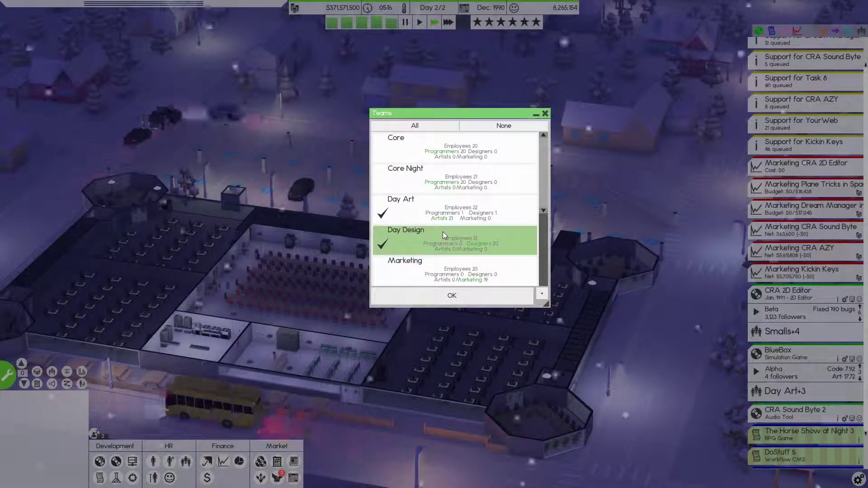
pyautogui.click(452, 295)
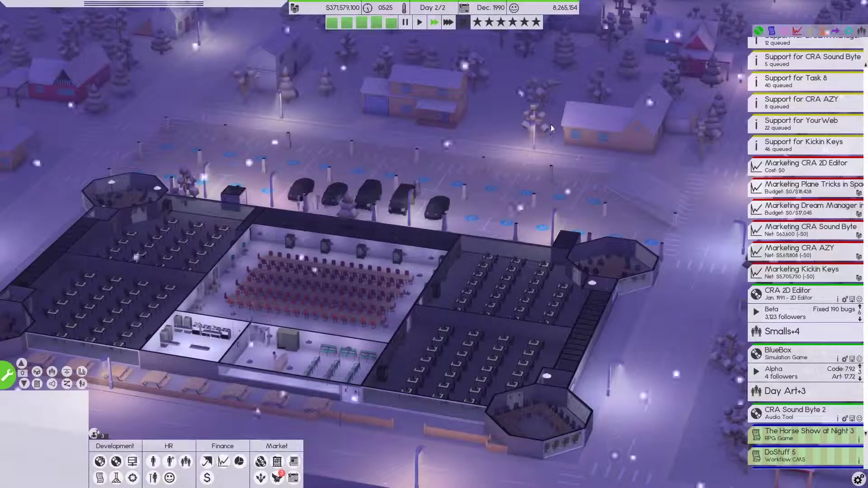
pyautogui.click(776, 354)
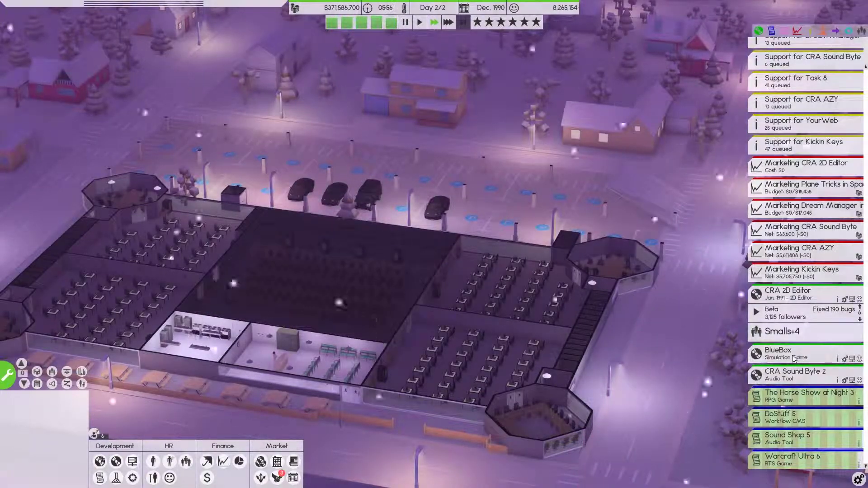
pyautogui.click(277, 462)
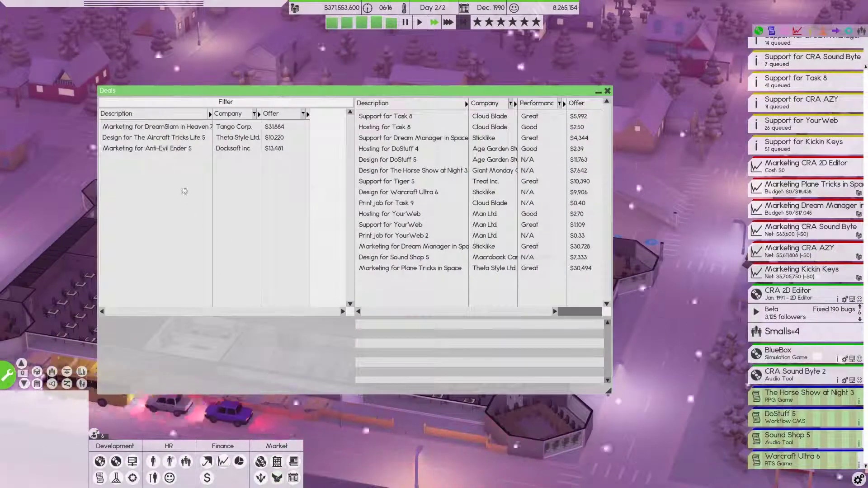
pyautogui.click(164, 130)
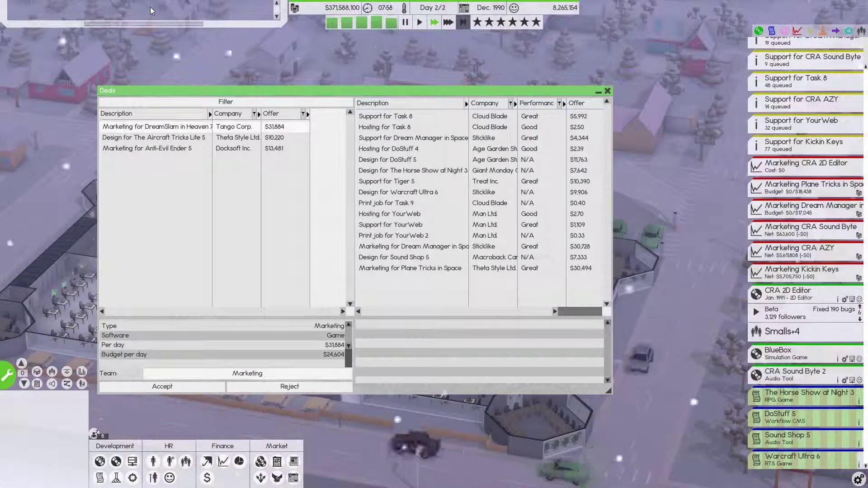
pyautogui.click(156, 137)
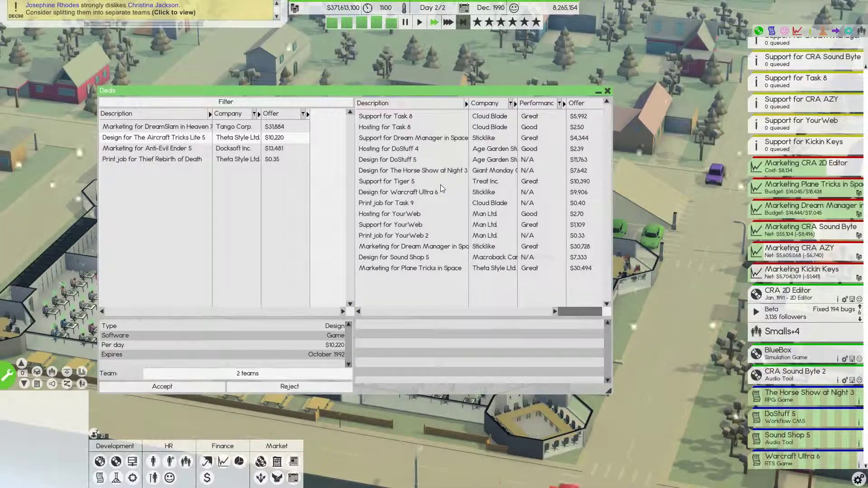
pyautogui.click(609, 92)
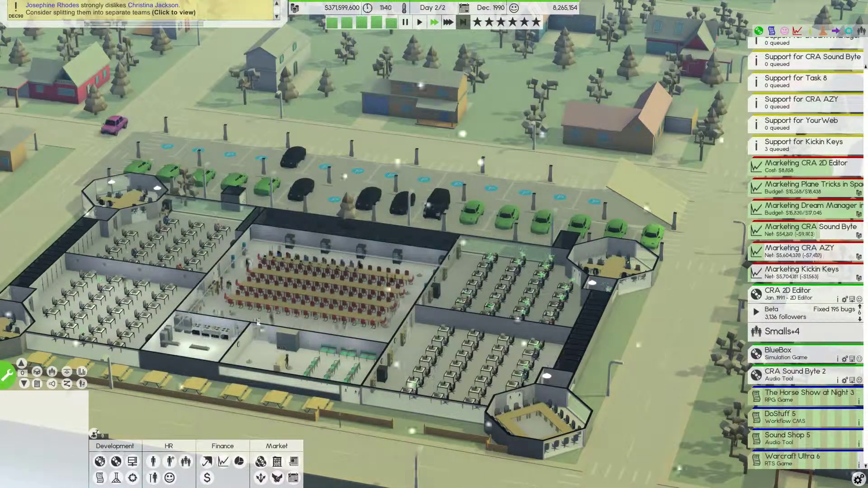
# Re-centre the office view, inspect a Day Art team employee, and reopen the deal offers.
pyautogui.press('a')
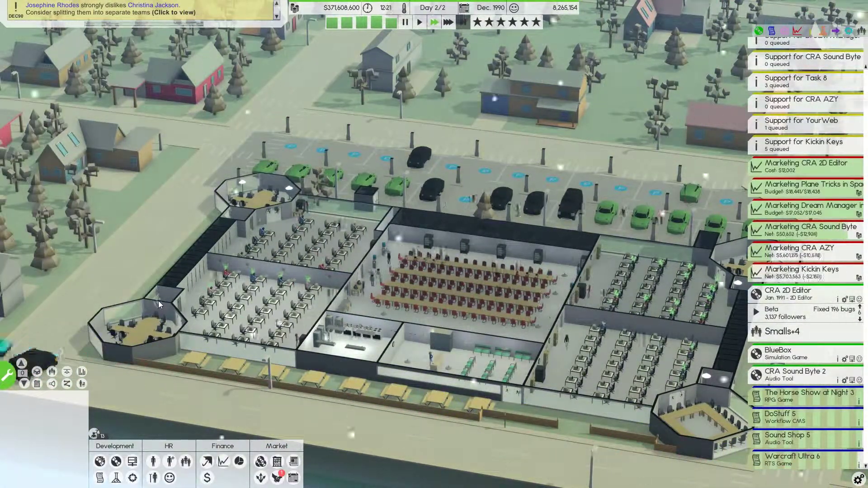
pyautogui.click(158, 300)
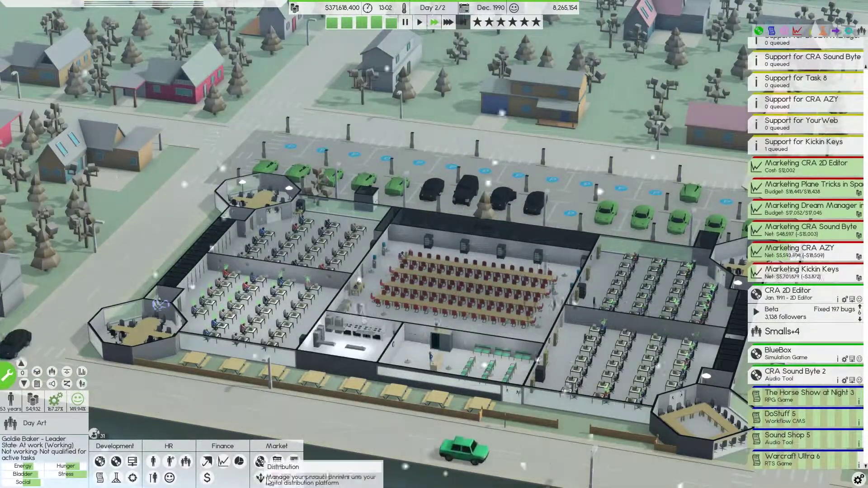
pyautogui.click(293, 461)
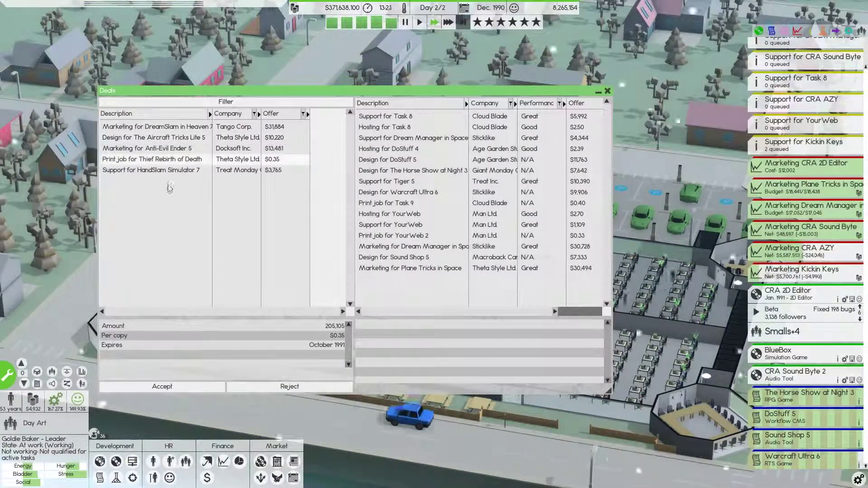
# Accept the Thief Rebirth of Death print job and end the CRA 2D Editor marketing task.
pyautogui.click(163, 386)
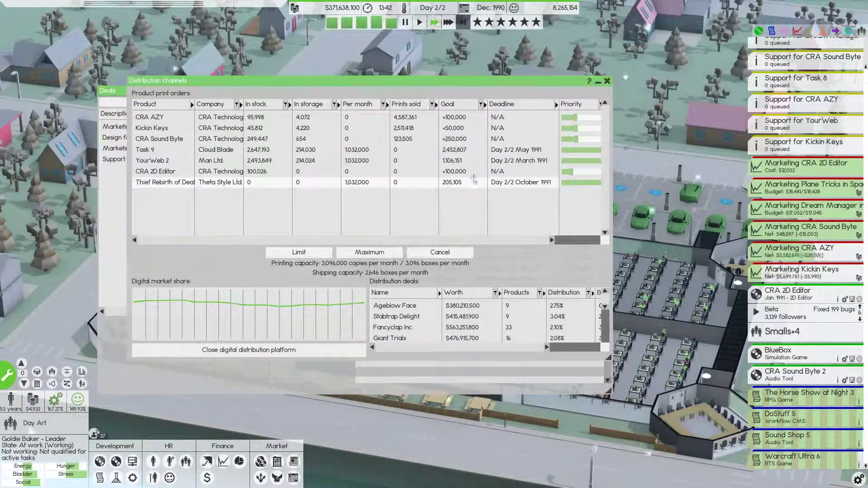
pyautogui.click(607, 81)
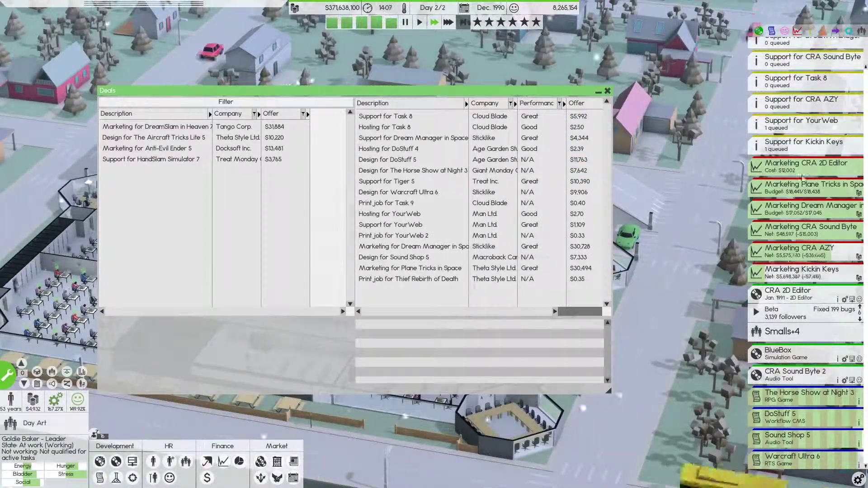
pyautogui.click(801, 175)
pyautogui.click(795, 204)
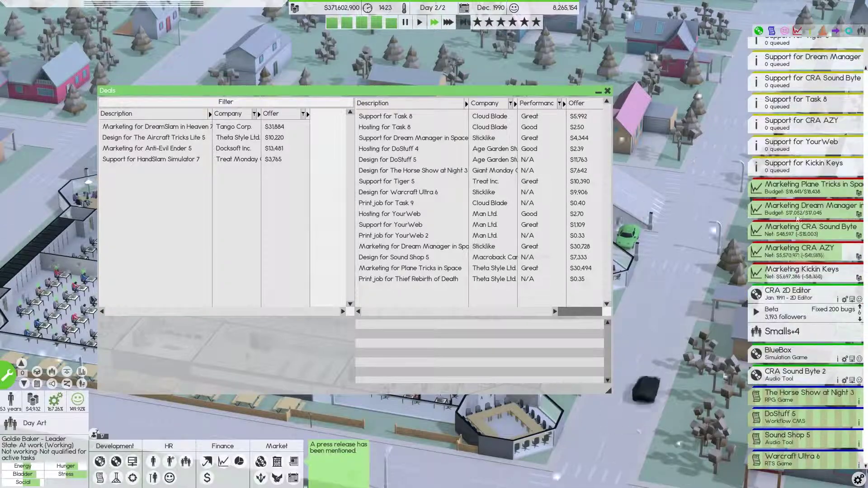
# Open and dismiss an employee's action wheel, then close the newspaper article.
pyautogui.rightClick(341, 462)
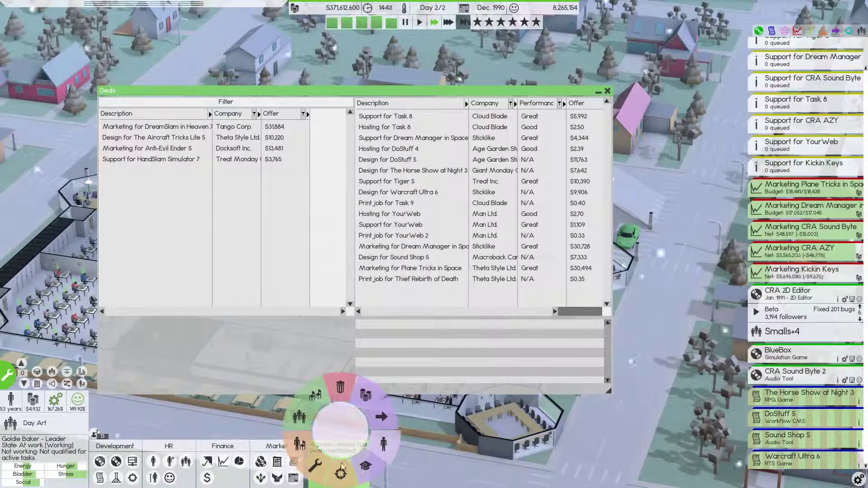
pyautogui.click(453, 472)
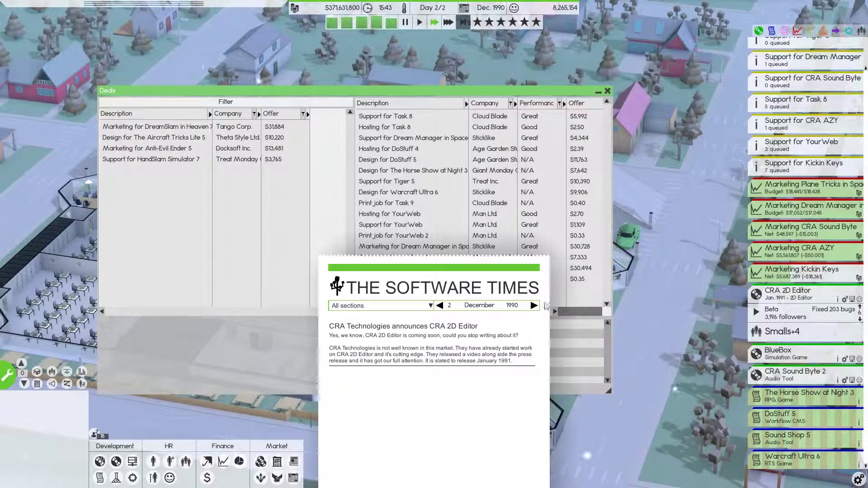
pyautogui.click(546, 299)
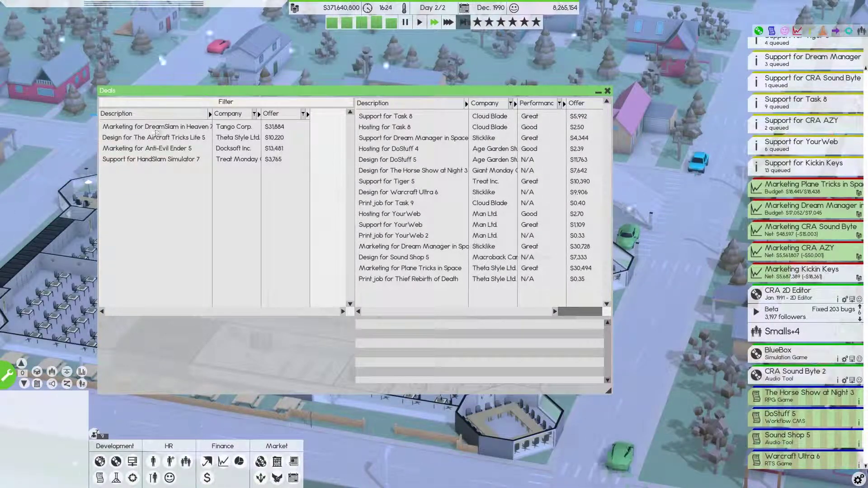
# Accept Tango Corp.'s $31,884 DreamSlam in Heaven marketing deal, move it up, clear notices.
pyautogui.click(171, 127)
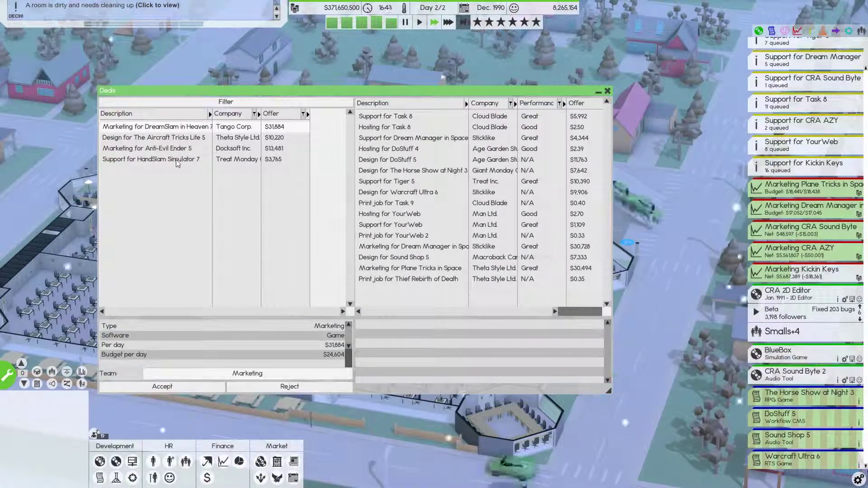
pyautogui.click(162, 385)
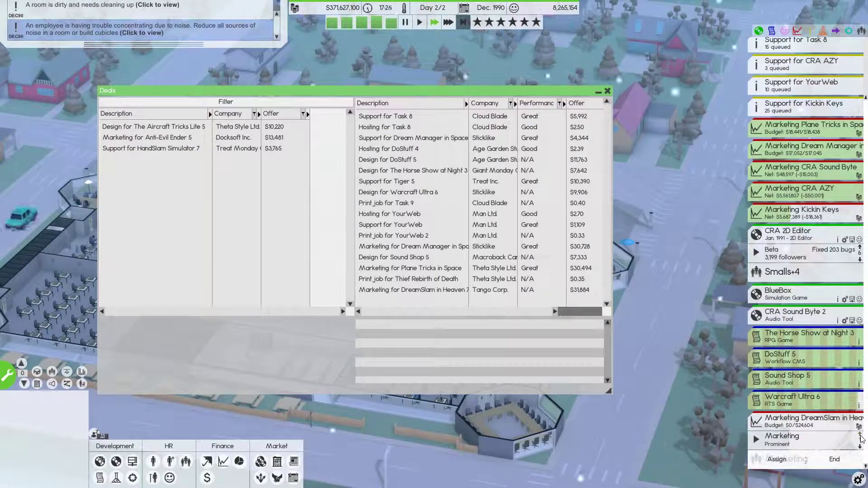
pyautogui.moveTo(819, 426); pyautogui.dragTo(801, 135)
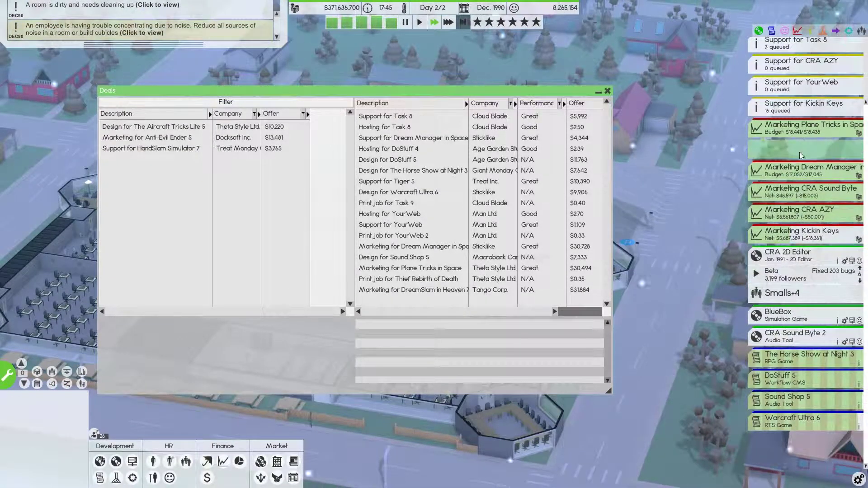
pyautogui.click(141, 7)
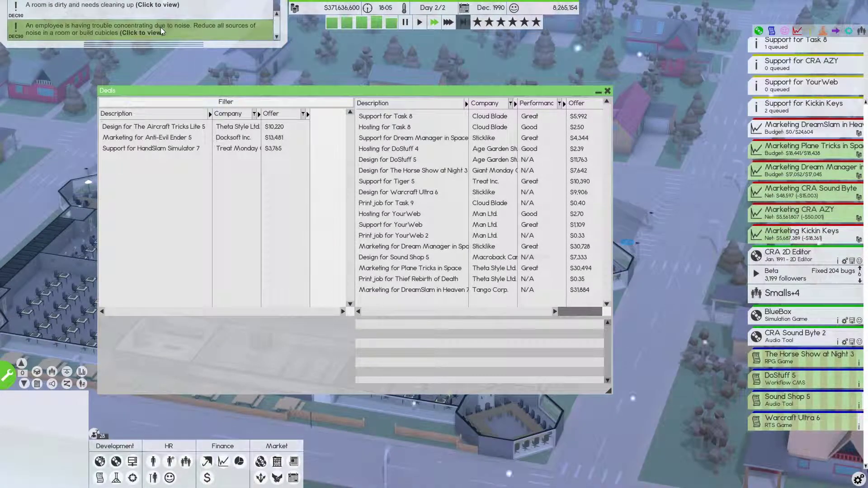
pyautogui.click(141, 32)
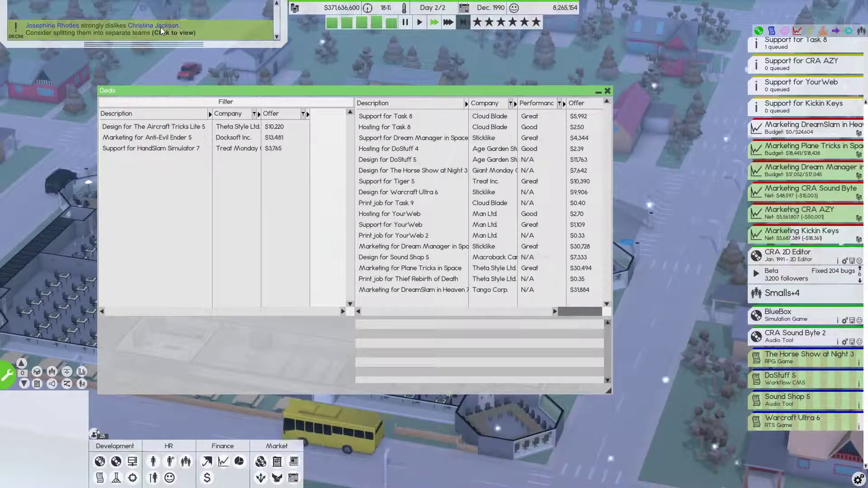
pyautogui.click(9, 373)
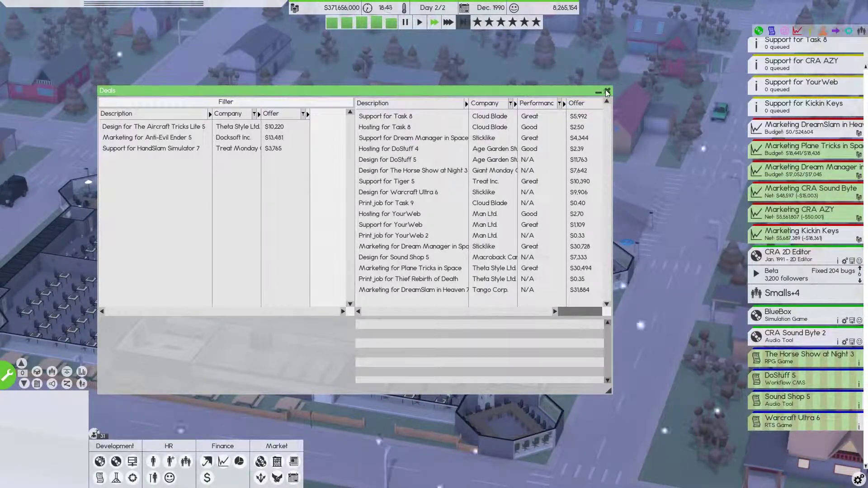
# Dismiss the deal offers unaccepted and check the Sound Byte and Kickin Keys support tasks.
pyautogui.click(607, 91)
pyautogui.scroll(3, 520, 195)
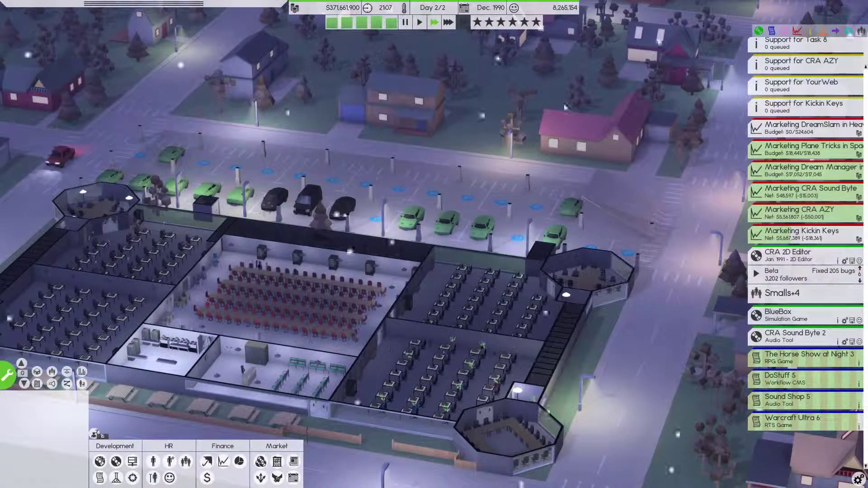
pyautogui.scroll(3, 572, 170)
pyautogui.scroll(-3, 572, 204)
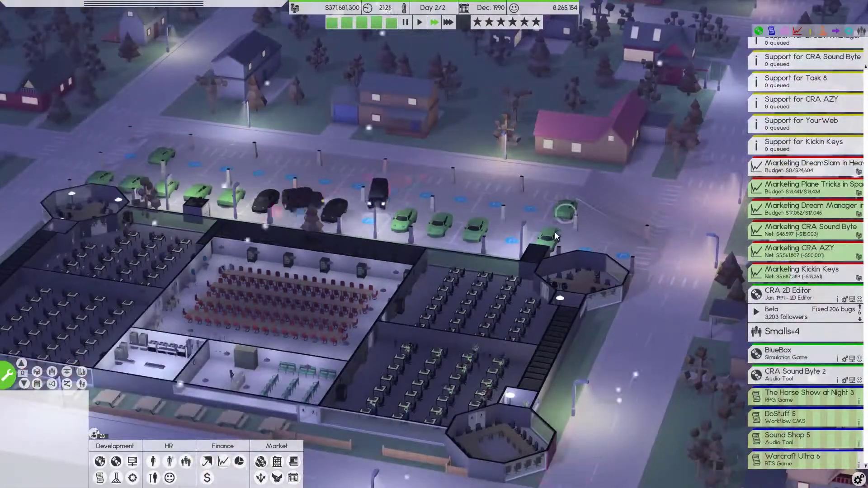
pyautogui.scroll(-3, 555, 231)
pyautogui.scroll(2, 807, 165)
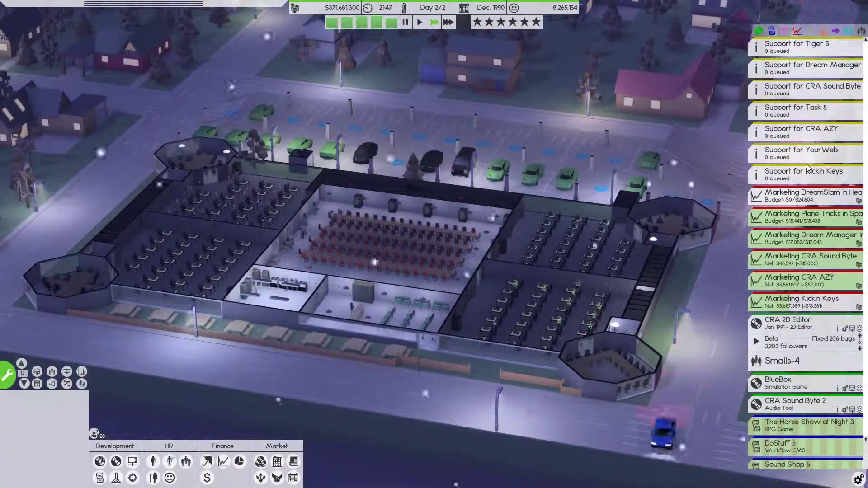
pyautogui.click(810, 90)
pyautogui.click(809, 91)
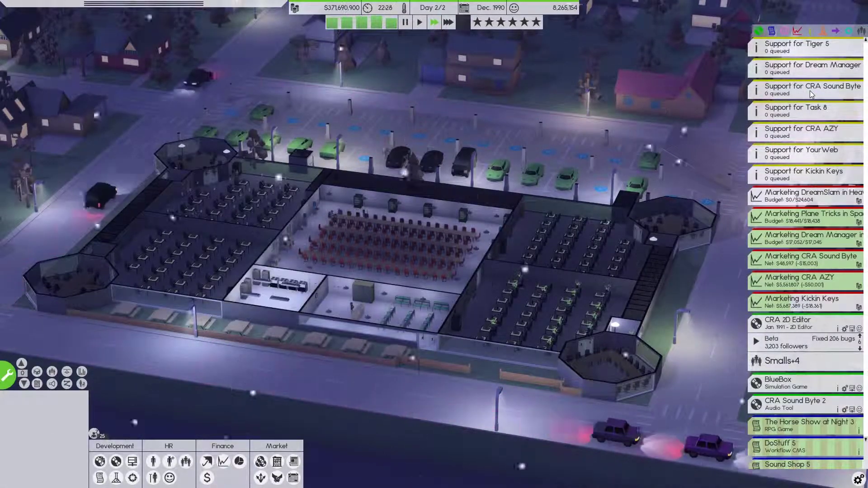
pyautogui.click(804, 175)
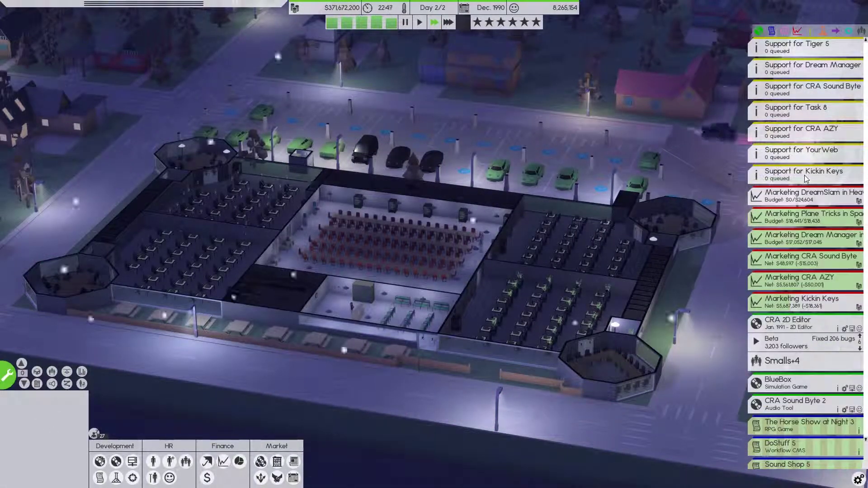
# Check CRA AZY support progress, pause the game, and select the CRA 2D Editor beta.
pyautogui.click(816, 132)
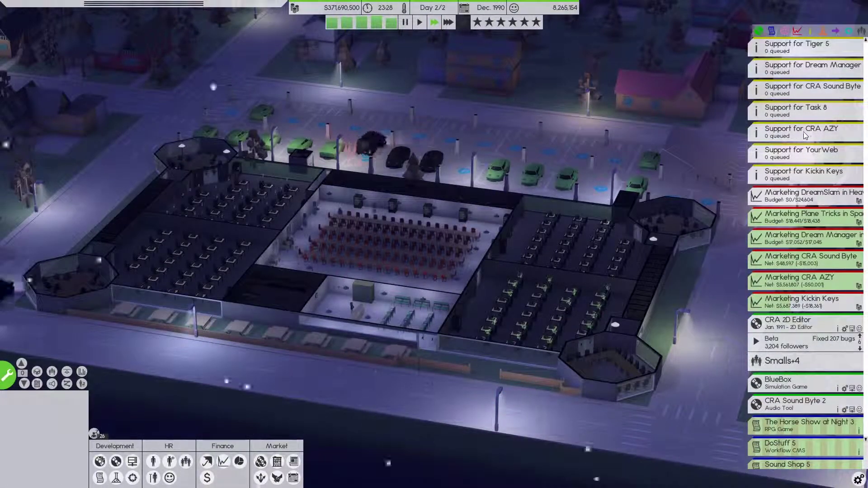
pyautogui.click(805, 135)
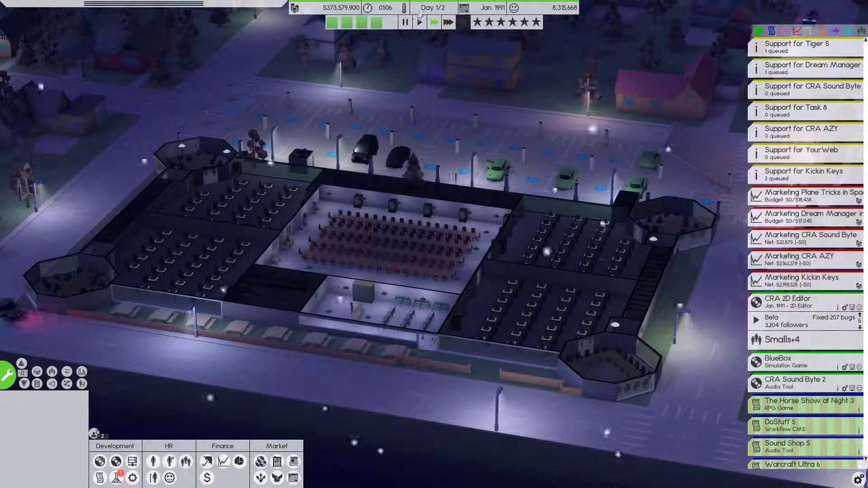
pyautogui.click(406, 23)
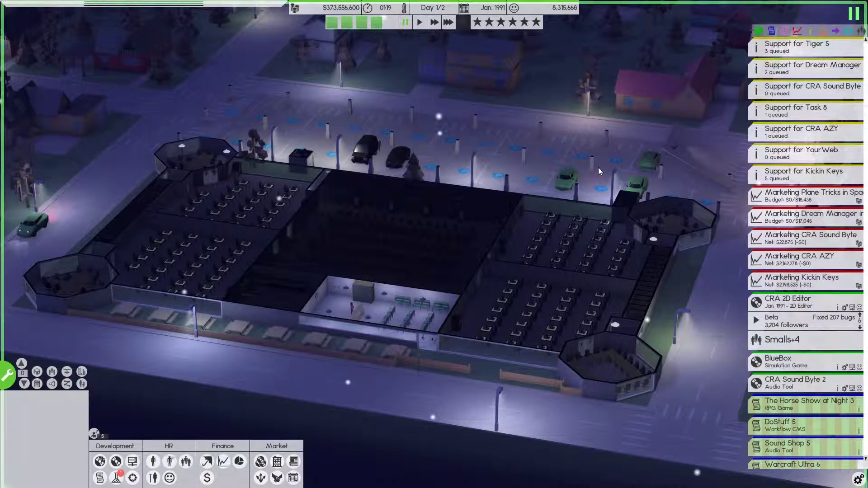
pyautogui.click(808, 322)
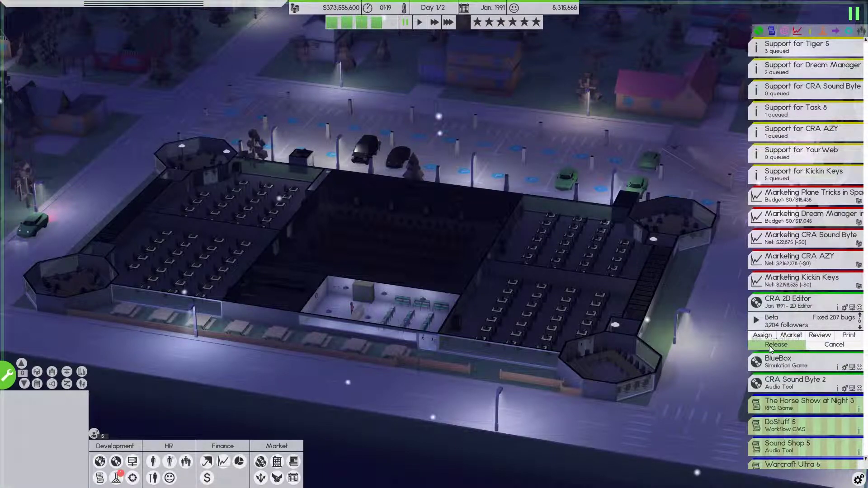
# Release CRA 2D Editor with zero-budget marketing and no printed copies, moving its marketing task up.
pyautogui.click(769, 345)
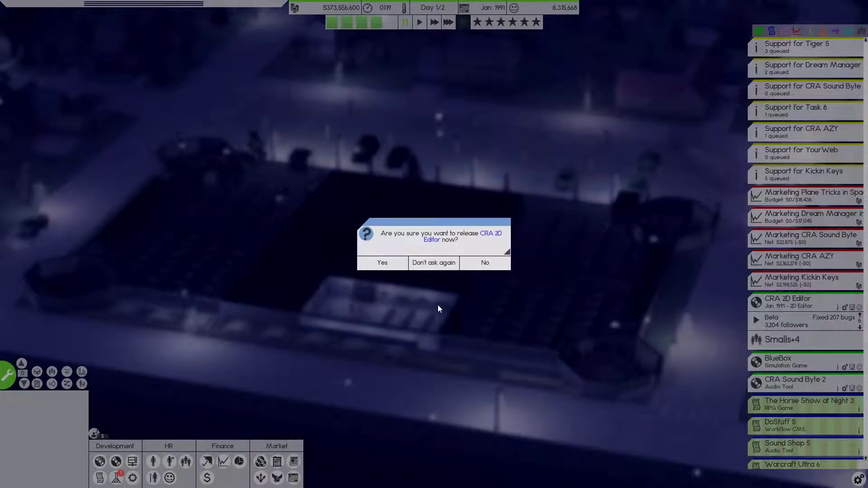
pyautogui.click(387, 264)
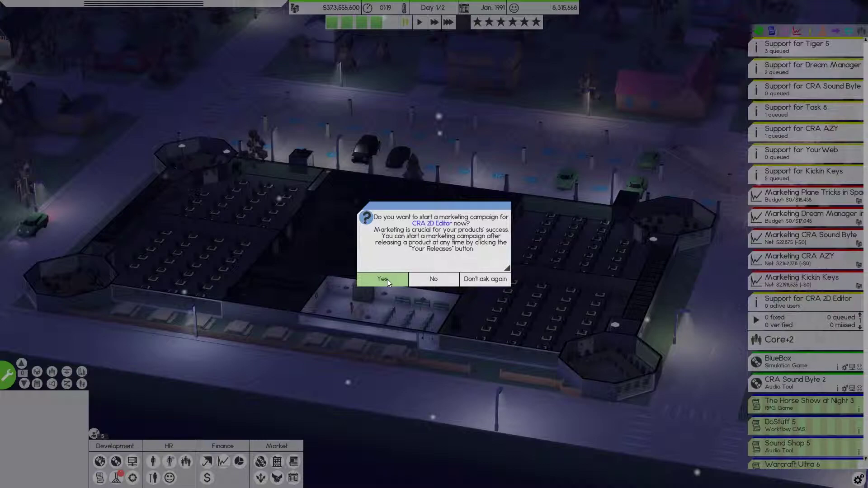
pyautogui.click(387, 279)
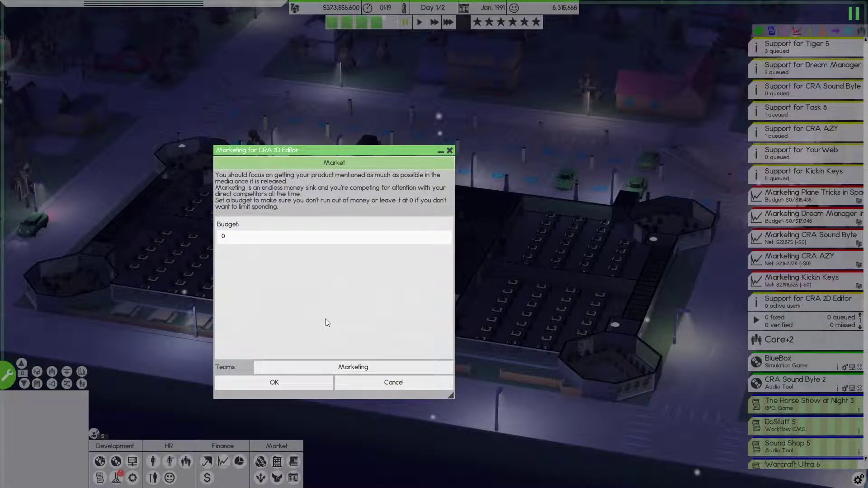
pyautogui.click(280, 382)
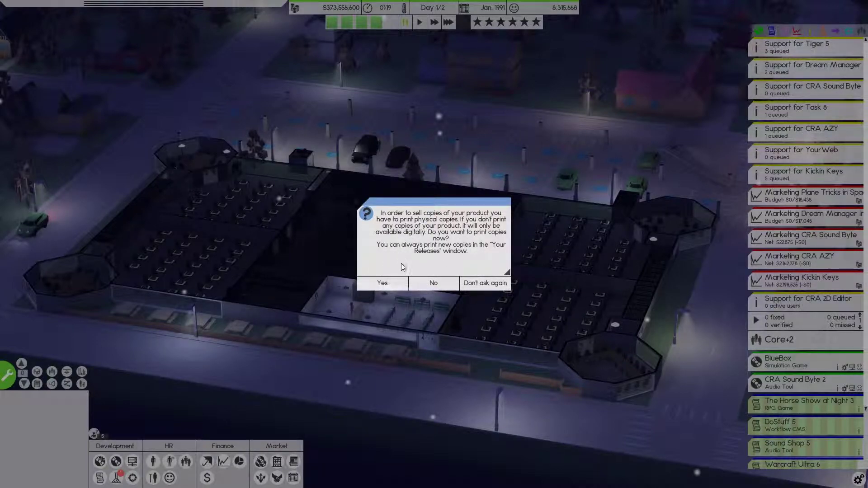
pyautogui.click(435, 284)
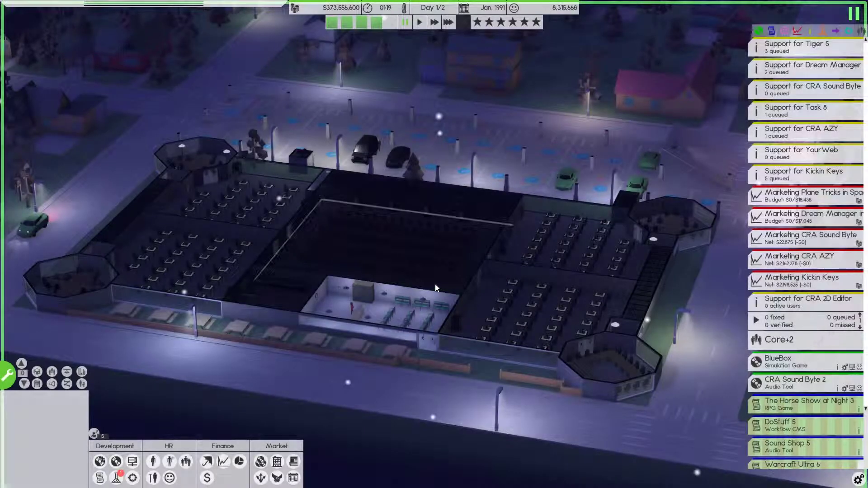
pyautogui.scroll(-3, 804, 339)
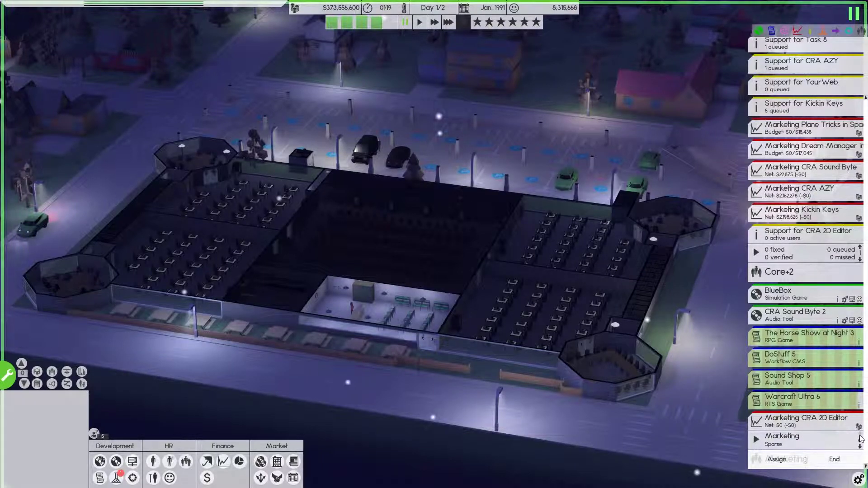
pyautogui.moveTo(796, 422); pyautogui.dragTo(813, 176)
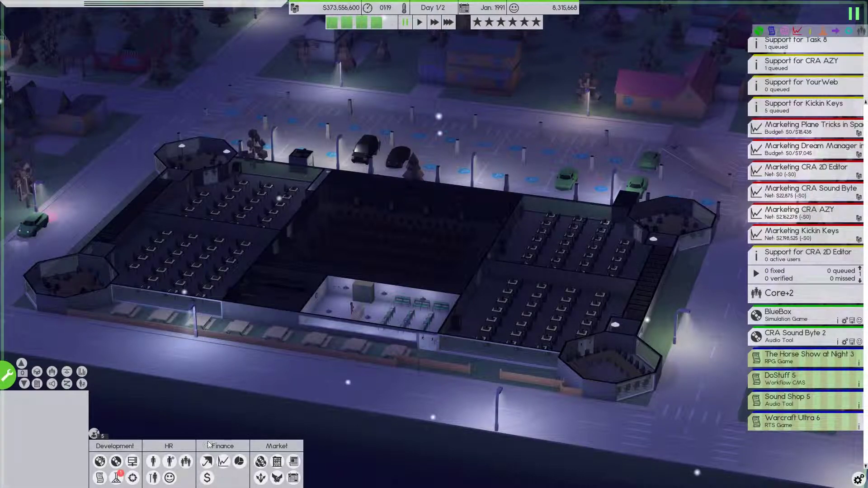
# Choose Visual scripting research for the Game Engine in the research options.
pyautogui.click(116, 475)
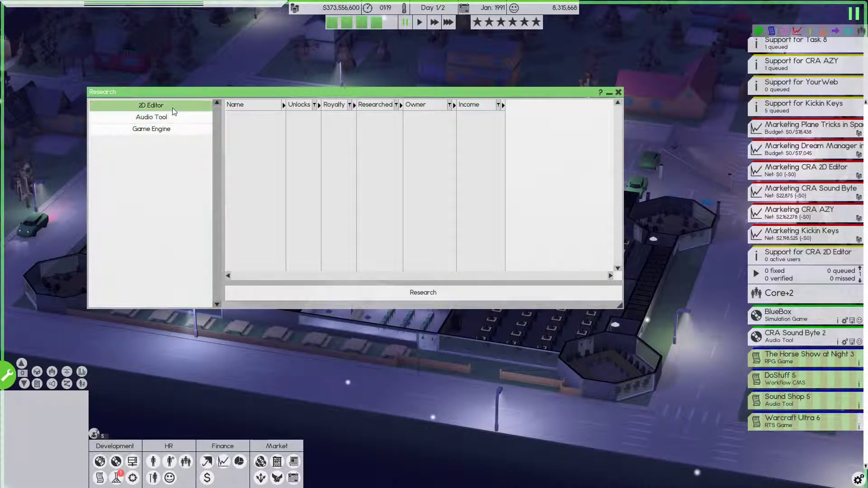
pyautogui.click(152, 117)
pyautogui.click(172, 130)
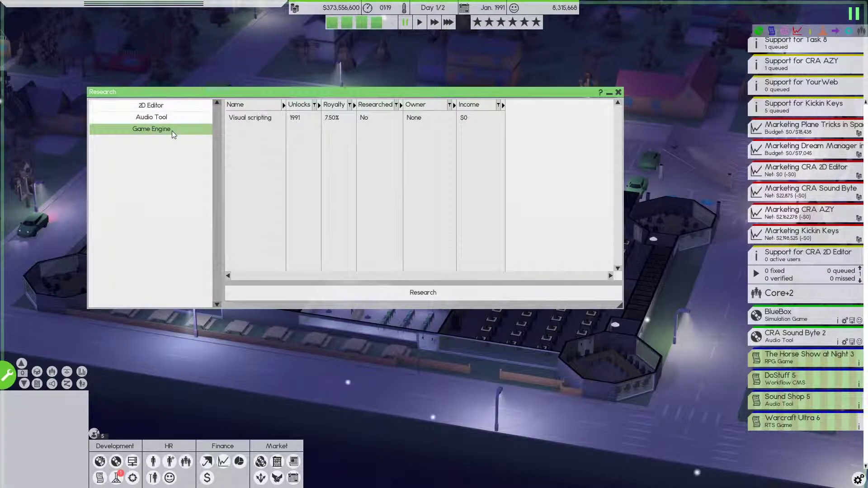
pyautogui.click(409, 297)
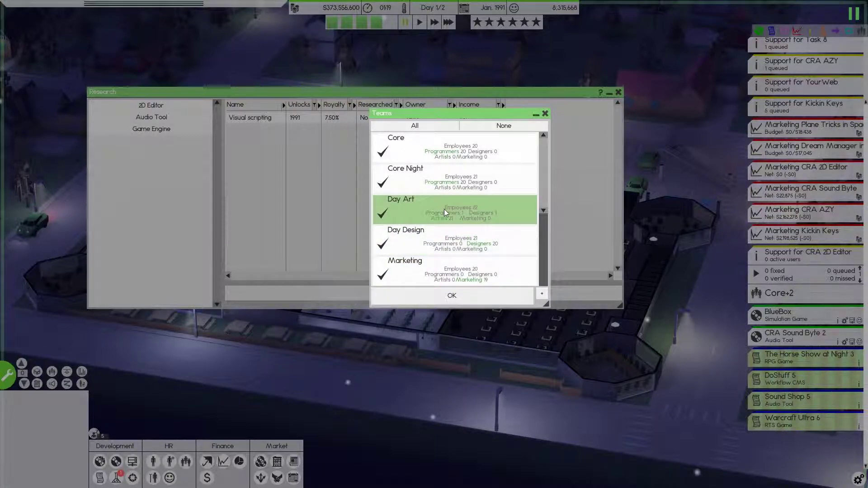
pyautogui.scroll(-2, 444, 212)
pyautogui.scroll(-2, 434, 197)
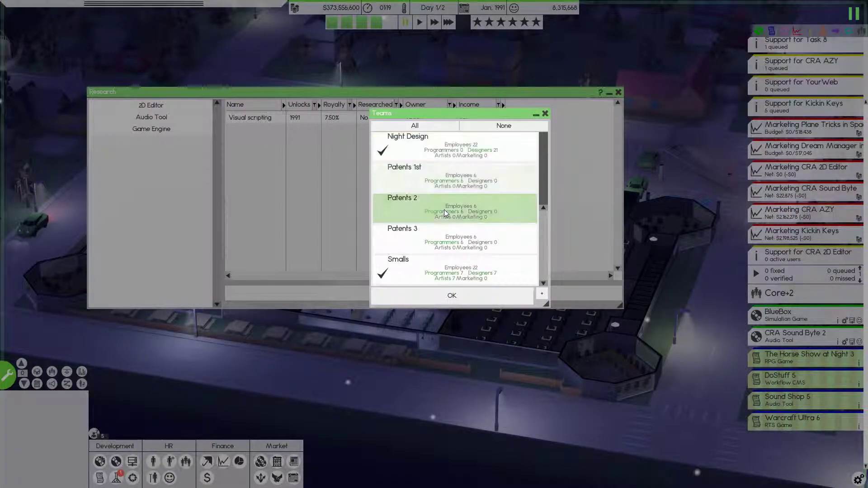
# Put the three Patents teams on the research, move its task up, and close Research.
pyautogui.click(430, 181)
pyautogui.click(430, 209)
pyautogui.click(430, 239)
pyautogui.scroll(2, 441, 224)
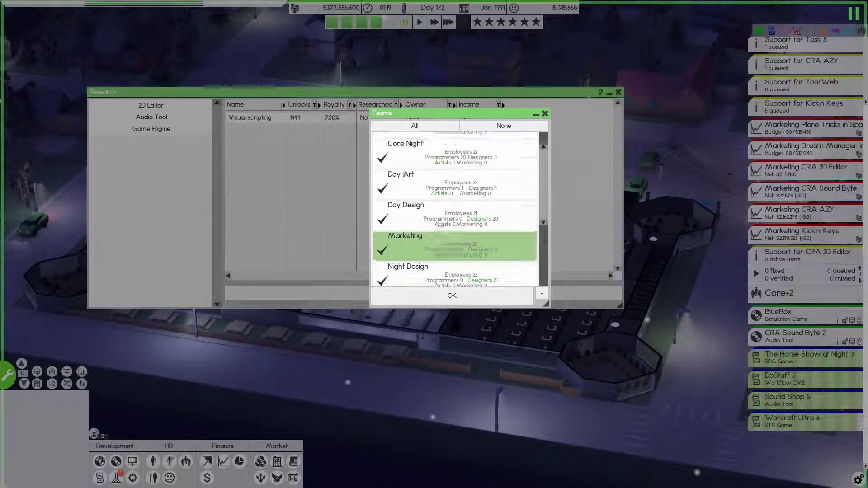
pyautogui.scroll(1, 441, 224)
pyautogui.scroll(-1, 437, 235)
pyautogui.scroll(-2, 438, 235)
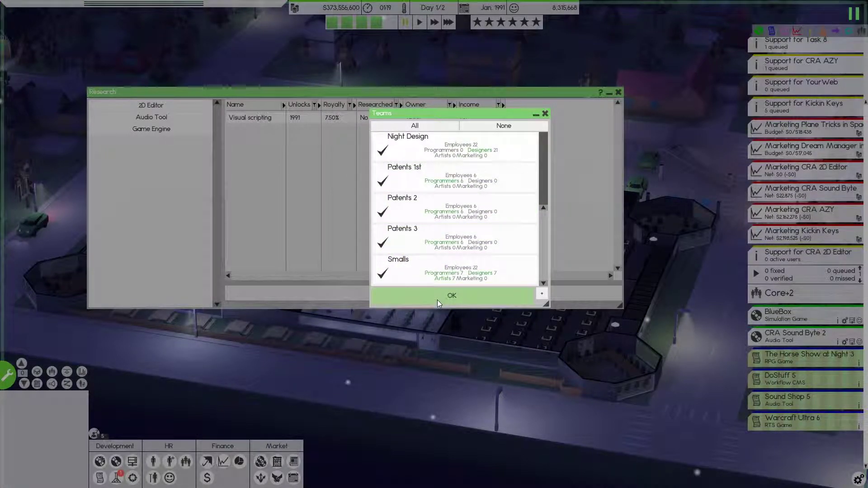
pyautogui.click(451, 296)
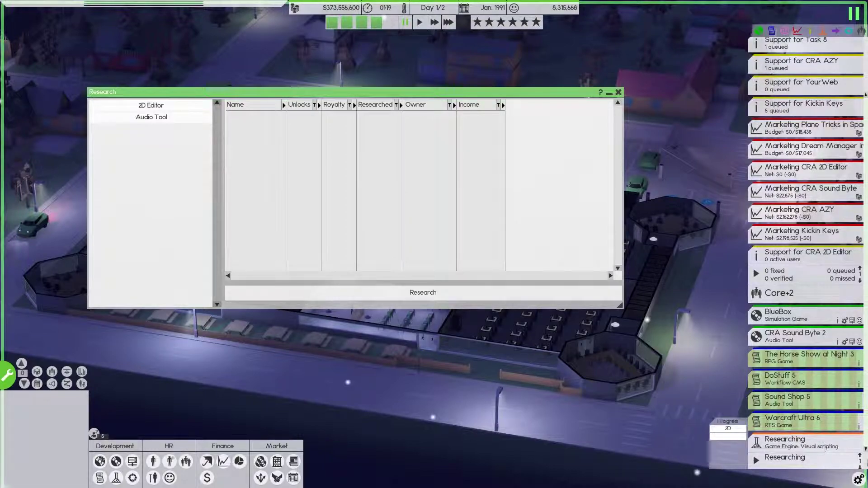
pyautogui.click(826, 448)
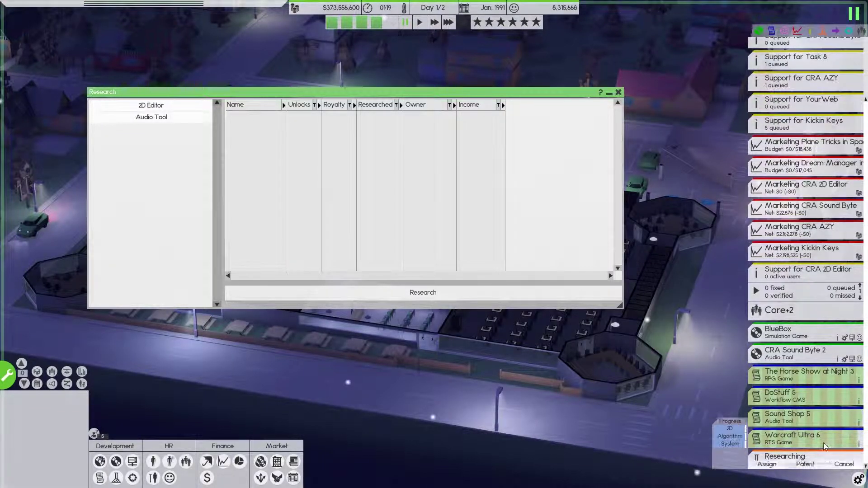
pyautogui.moveTo(800, 460); pyautogui.dragTo(797, 241)
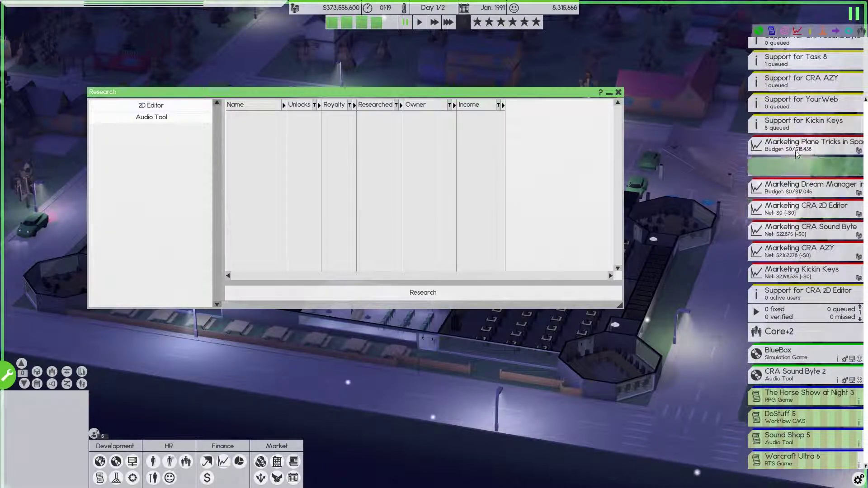
pyautogui.click(619, 93)
pyautogui.scroll(2, 794, 234)
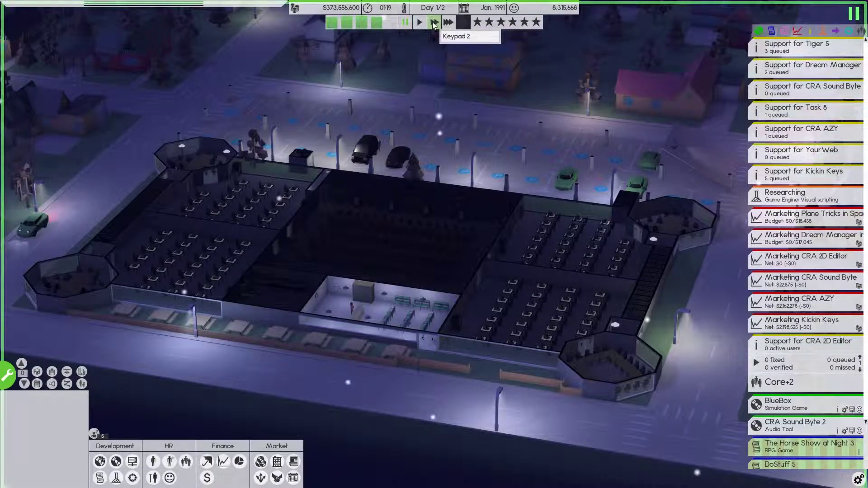
pyautogui.click(434, 23)
pyautogui.click(797, 382)
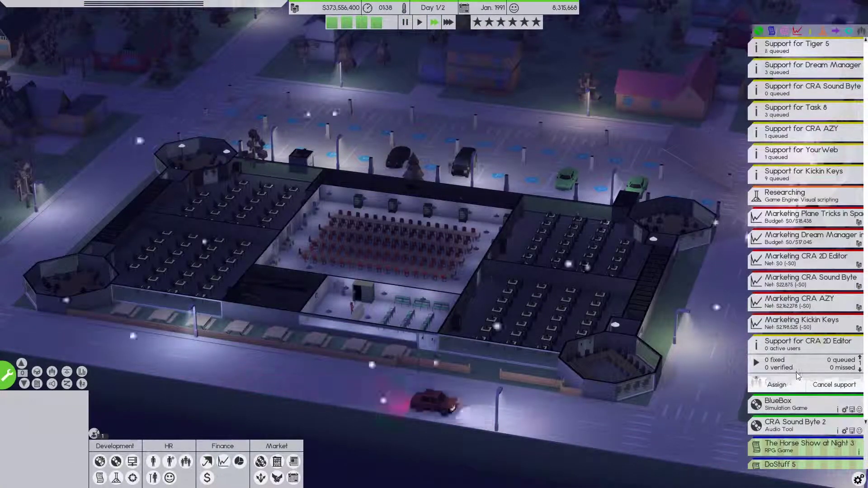
pyautogui.click(835, 385)
pyautogui.moveTo(803, 346); pyautogui.dragTo(806, 195)
pyautogui.click(804, 174)
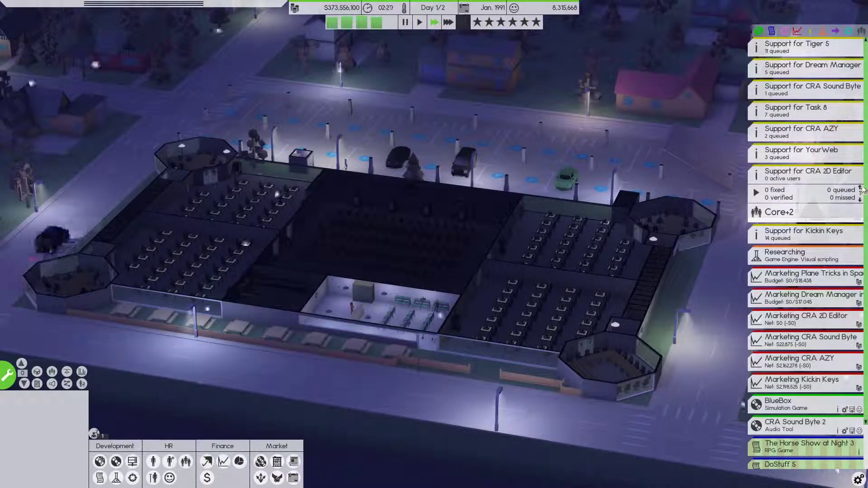
pyautogui.click(795, 181)
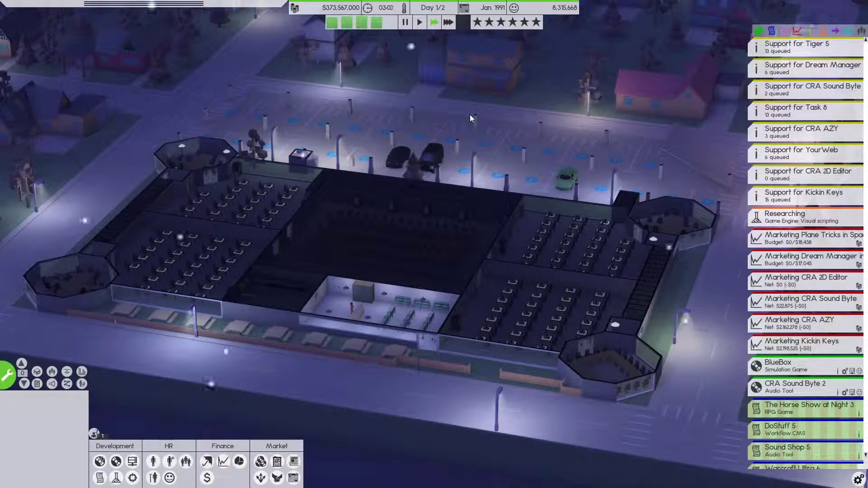
pyautogui.click(801, 217)
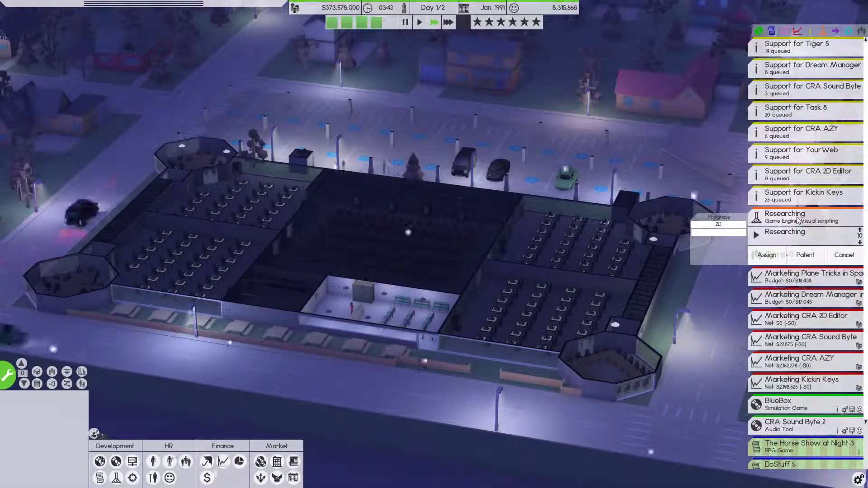
pyautogui.click(800, 217)
pyautogui.scroll(-1, 810, 419)
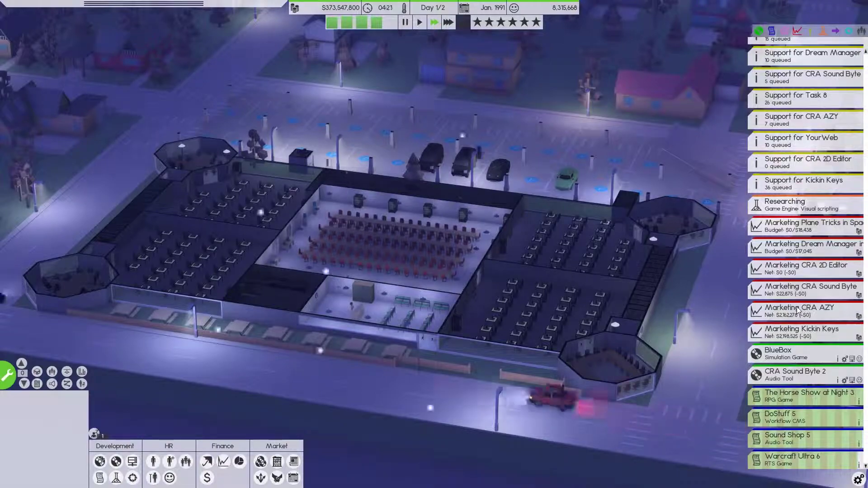
pyautogui.scroll(1, 800, 311)
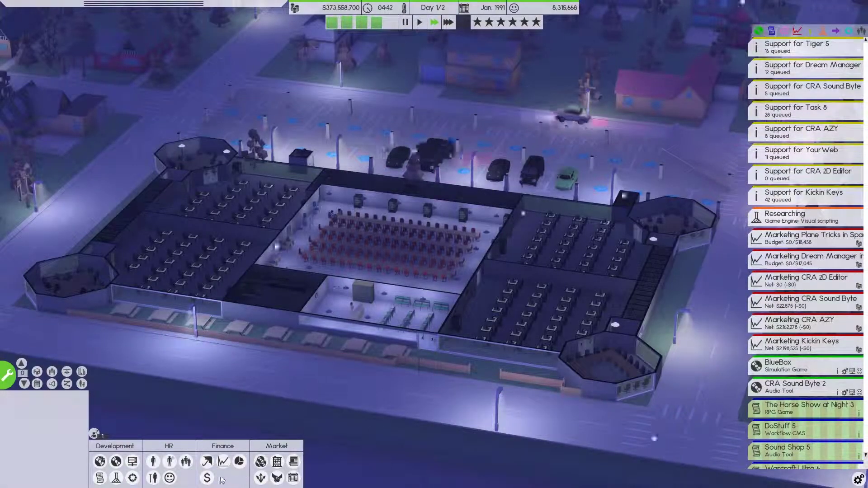
# Select all four pending deal offers, reject them together, and close the Deals window.
pyautogui.click(277, 477)
pyautogui.click(153, 127)
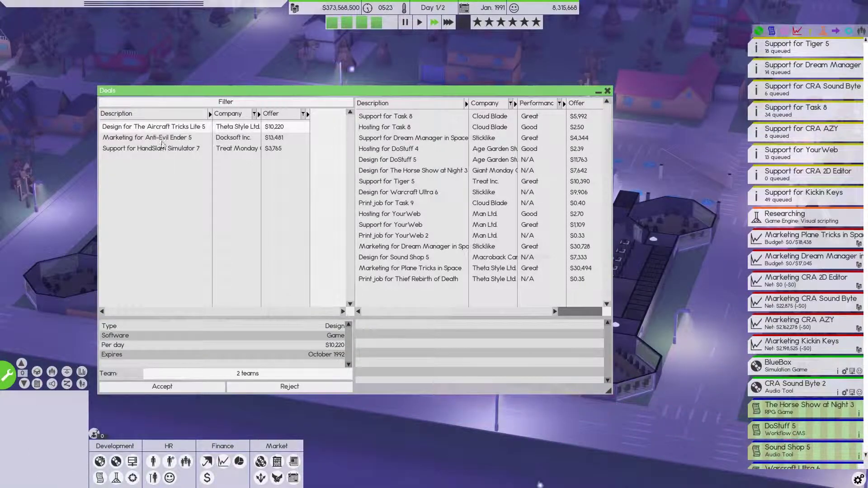
pyautogui.scroll(-1, 807, 435)
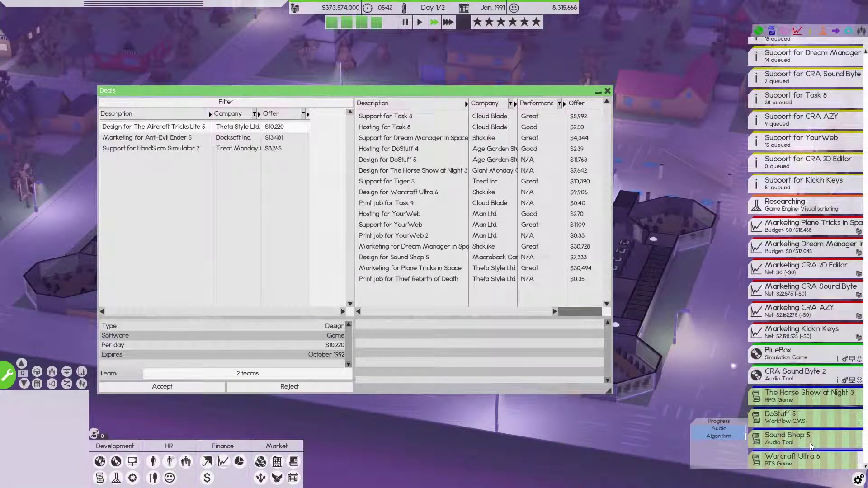
pyautogui.scroll(1, 804, 398)
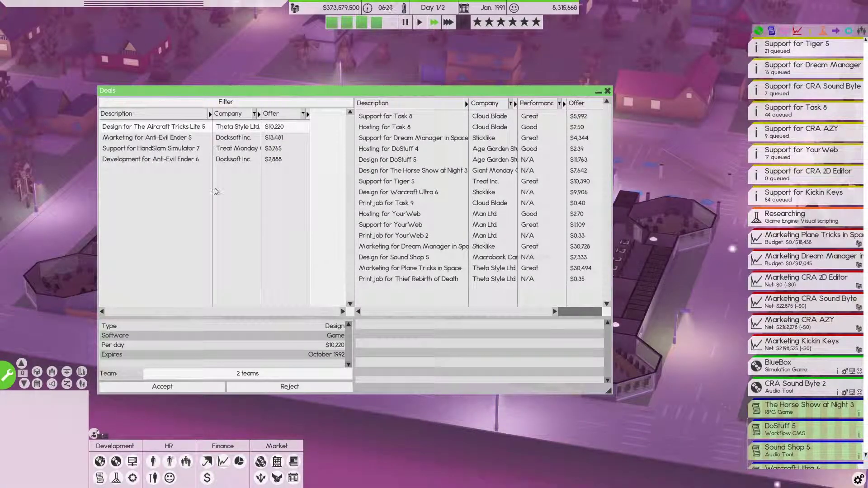
pyautogui.click(163, 187)
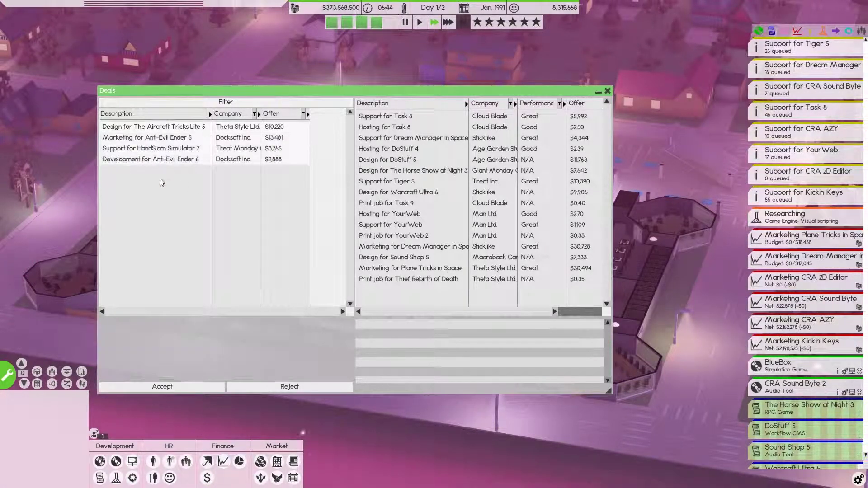
pyautogui.click(300, 388)
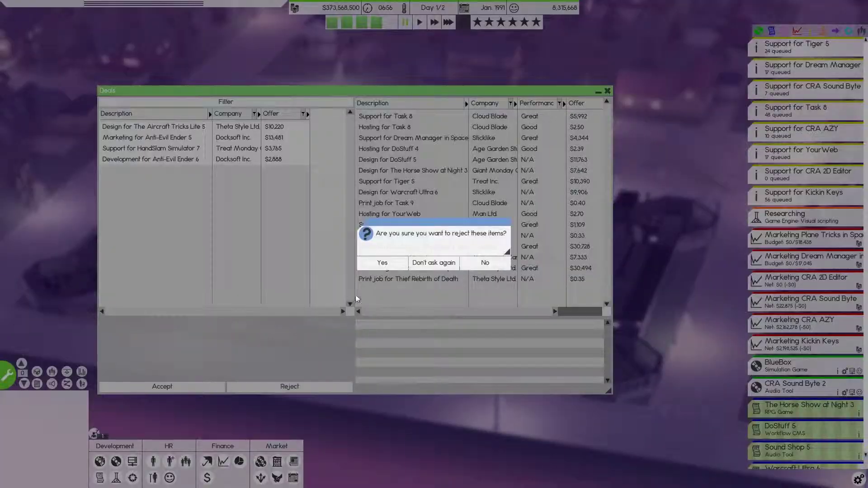
pyautogui.click(382, 263)
pyautogui.click(608, 90)
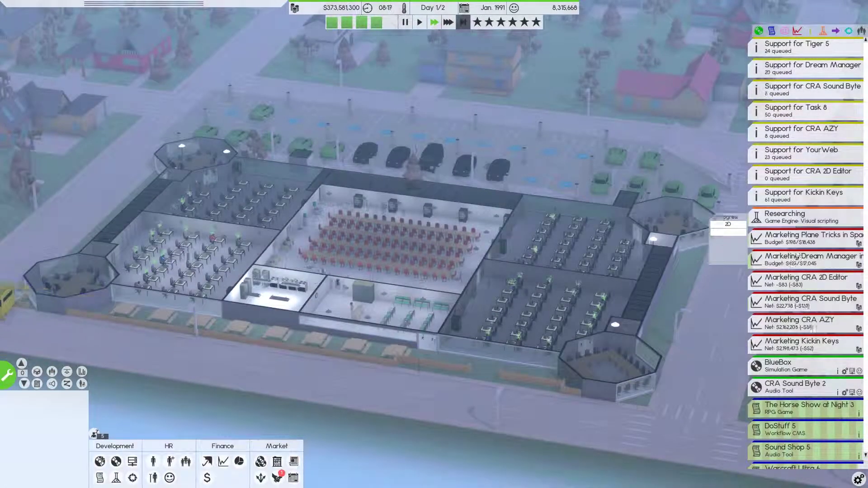
# Give the Researching visual scripting task in the task panel to the Core+9 team.
pyautogui.click(781, 217)
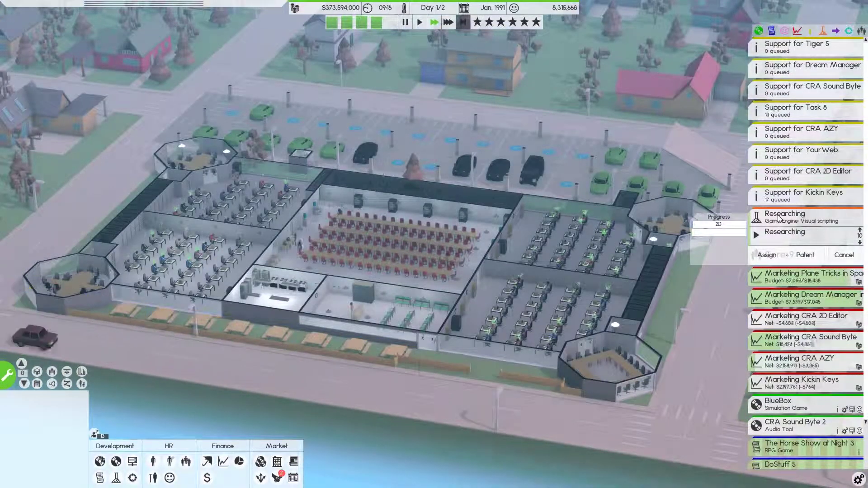
pyautogui.click(766, 254)
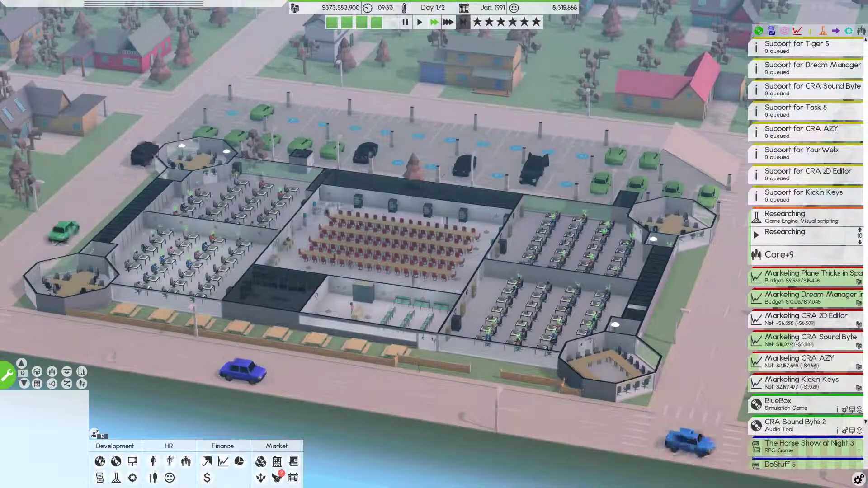
# Reject the Anti-Ad Choker 9 support offers and the Golf Simulator 9 design offer, then close Deals.
pyautogui.click(277, 477)
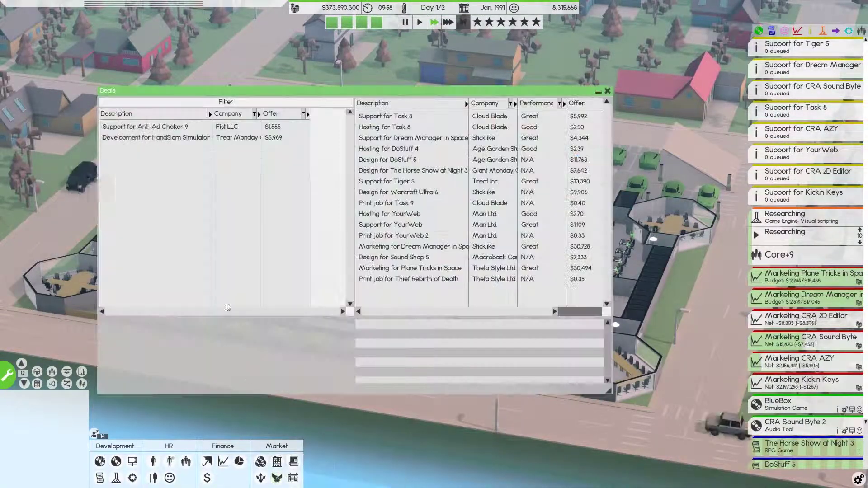
pyautogui.click(156, 127)
pyautogui.click(289, 386)
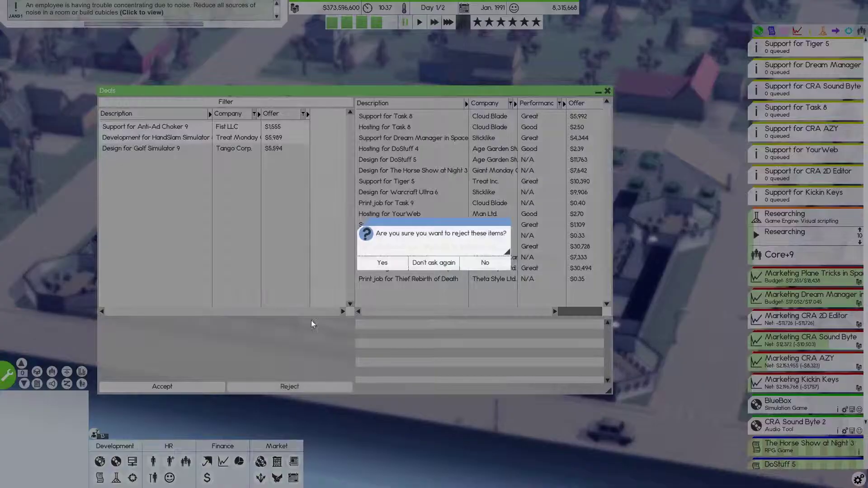
pyautogui.click(382, 263)
pyautogui.click(142, 127)
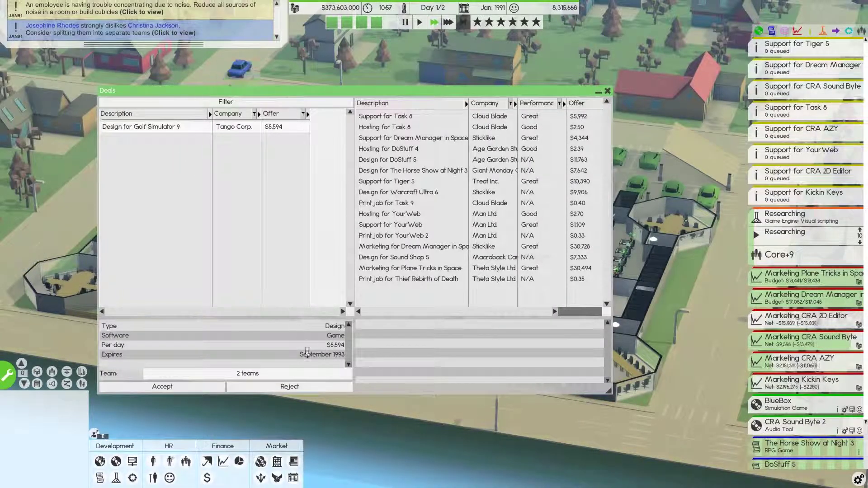
pyautogui.click(289, 385)
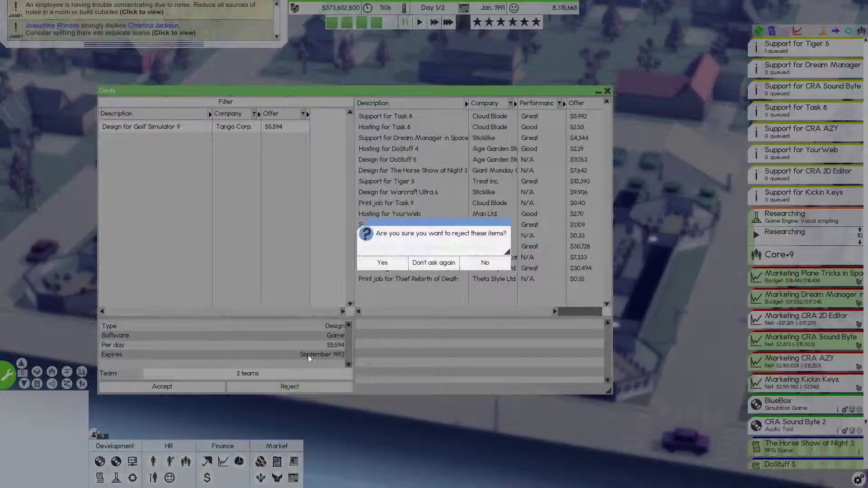
pyautogui.click(383, 263)
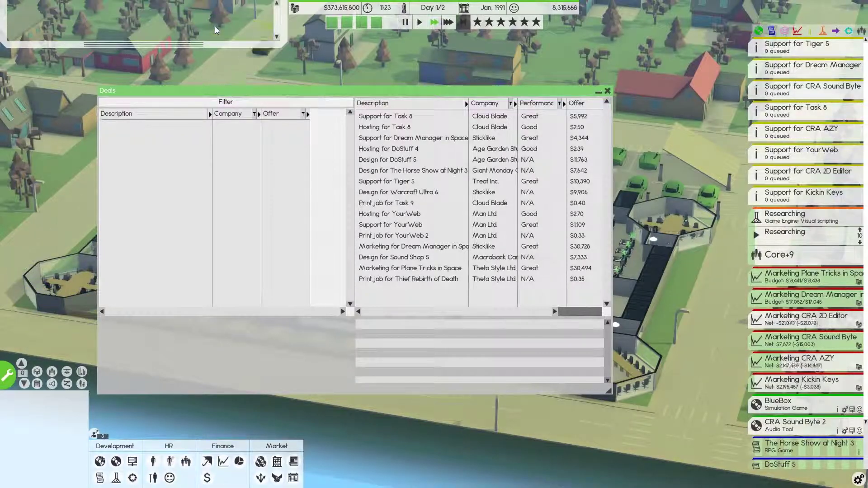
pyautogui.click(607, 91)
pyautogui.moveTo(786, 232)
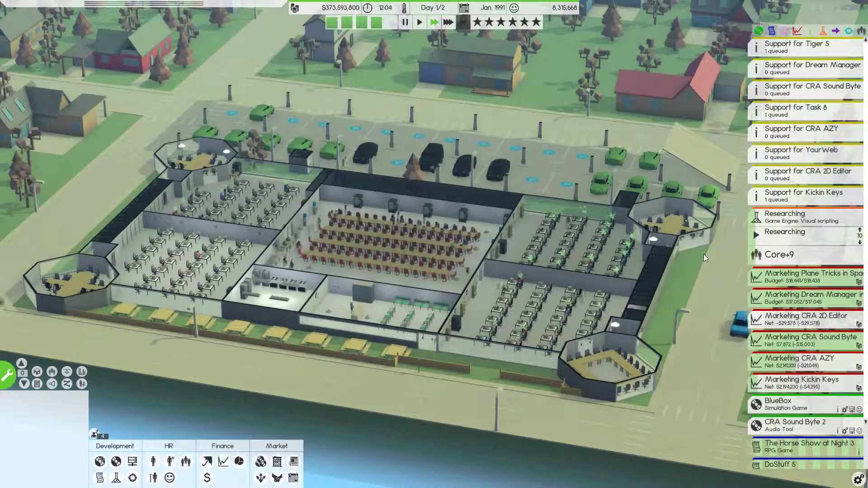
pyautogui.moveTo(792, 217)
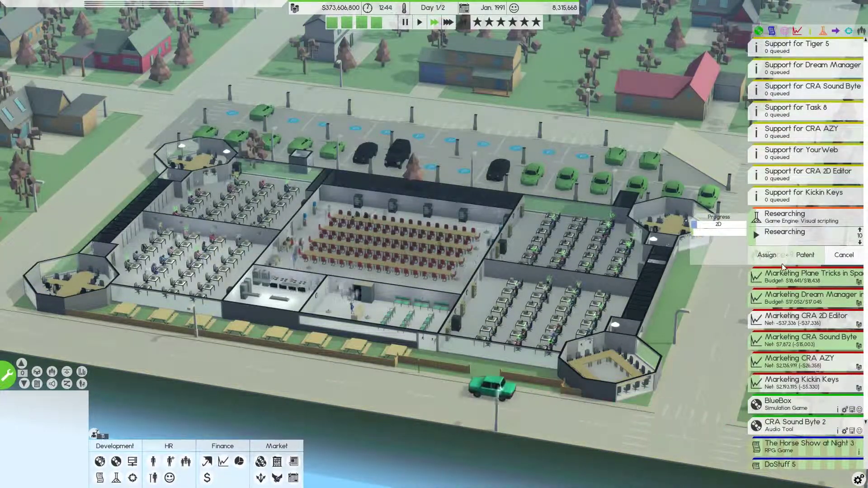
pyautogui.scroll(-2, 839, 325)
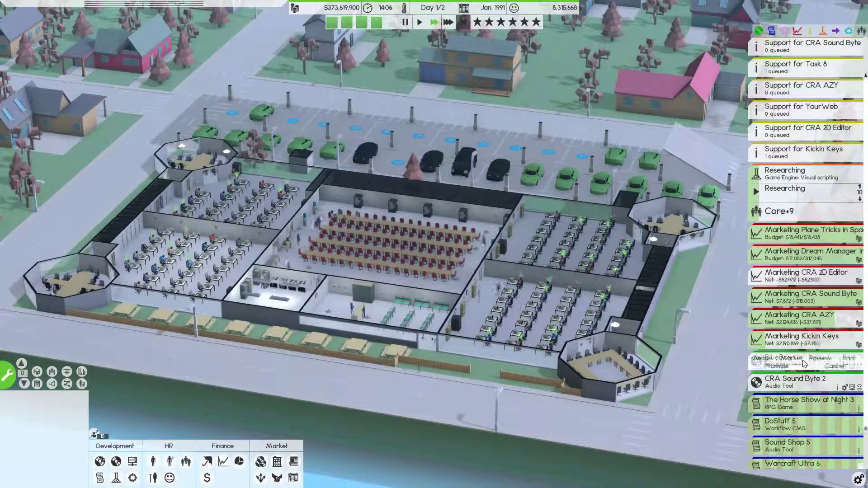
# Expand and collapse the CRA Sound Byte 2 and in-development product rows.
pyautogui.click(798, 382)
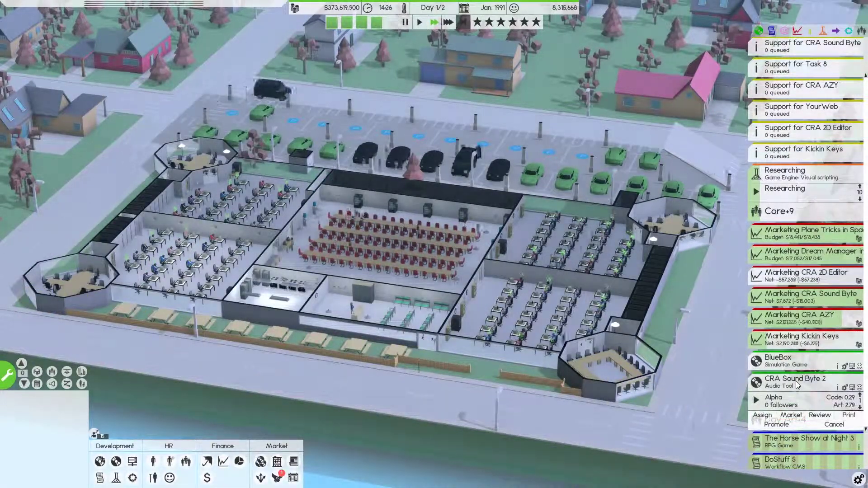
pyautogui.click(798, 384)
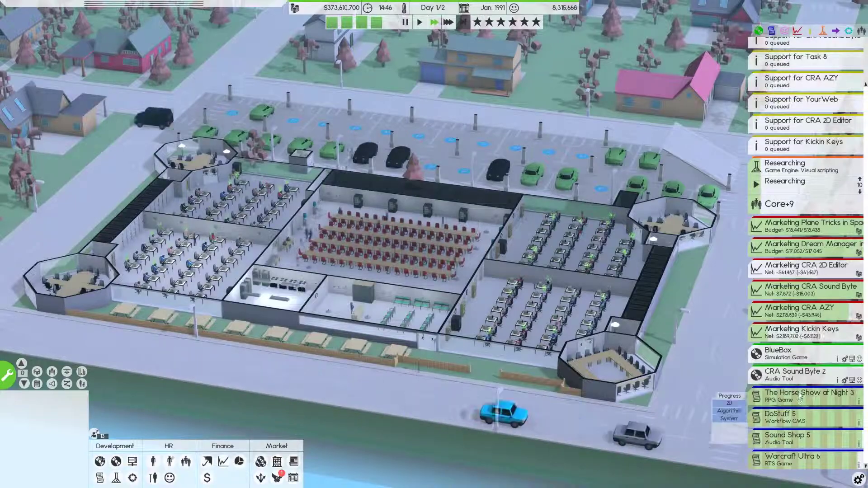
pyautogui.click(803, 400)
pyautogui.click(804, 396)
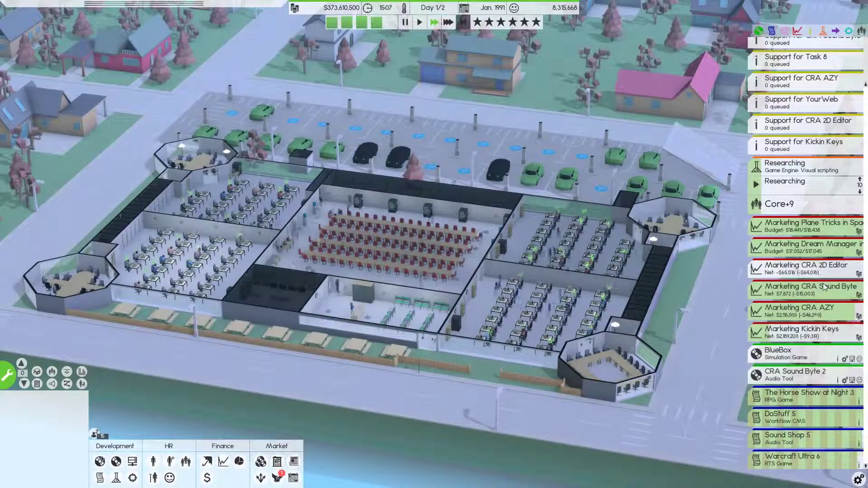
pyautogui.scroll(3, 823, 283)
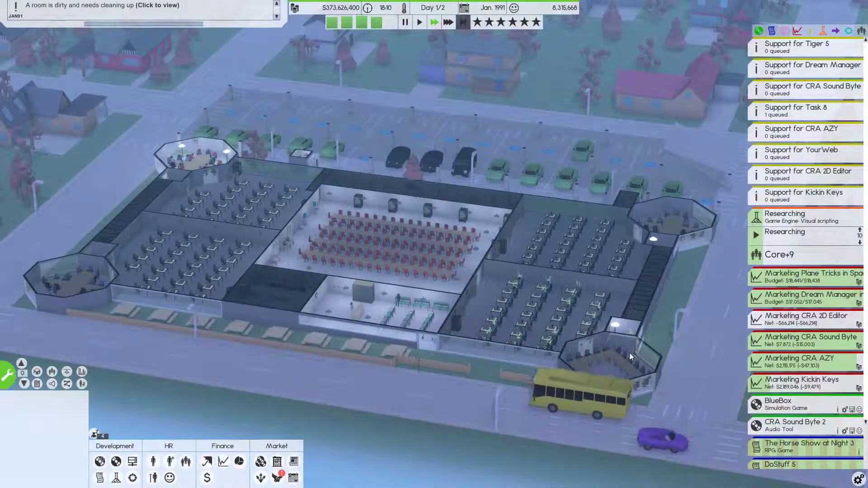
# Assign the visual scripting research to Core+9 and select a designer in the office.
pyautogui.click(785, 231)
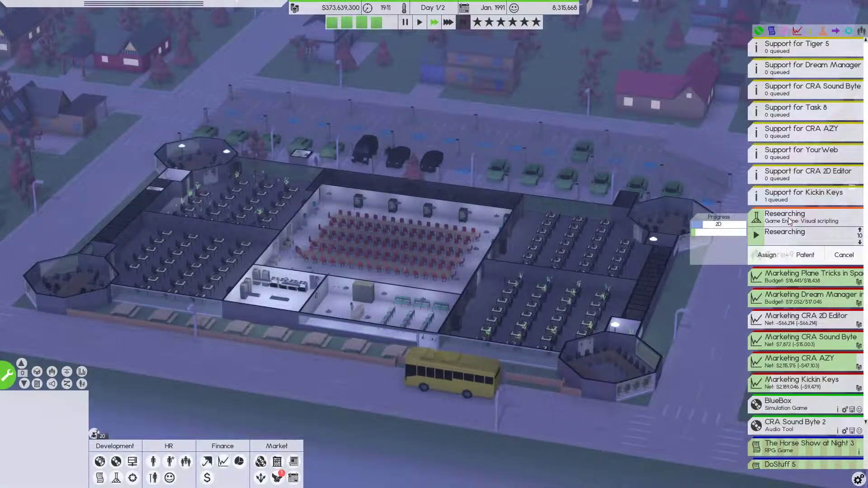
pyautogui.click(760, 254)
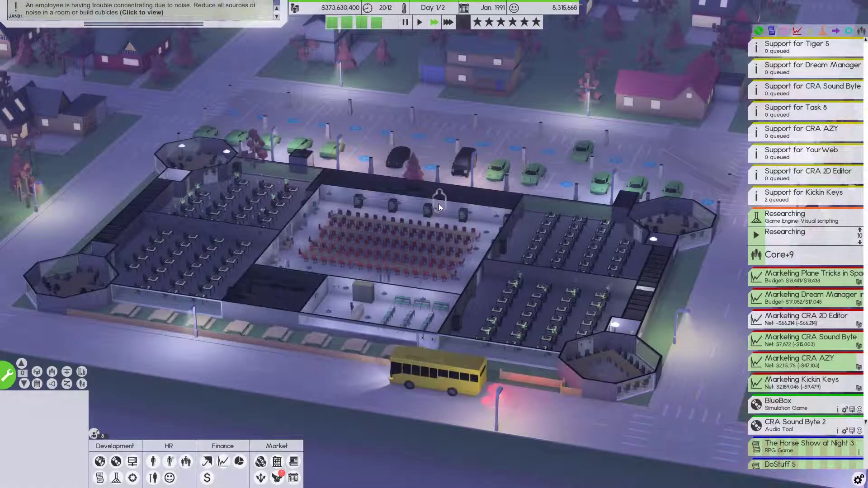
pyautogui.click(142, 13)
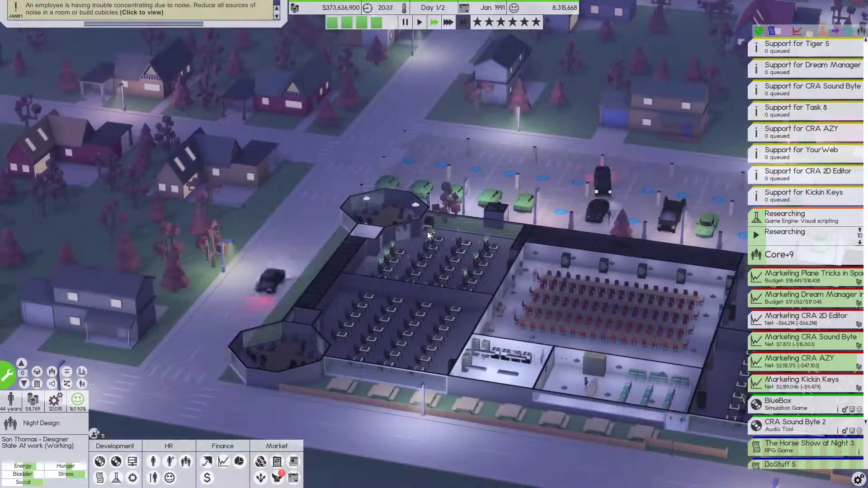
pyautogui.scroll(4, 427, 231)
pyautogui.scroll(-3, 478, 251)
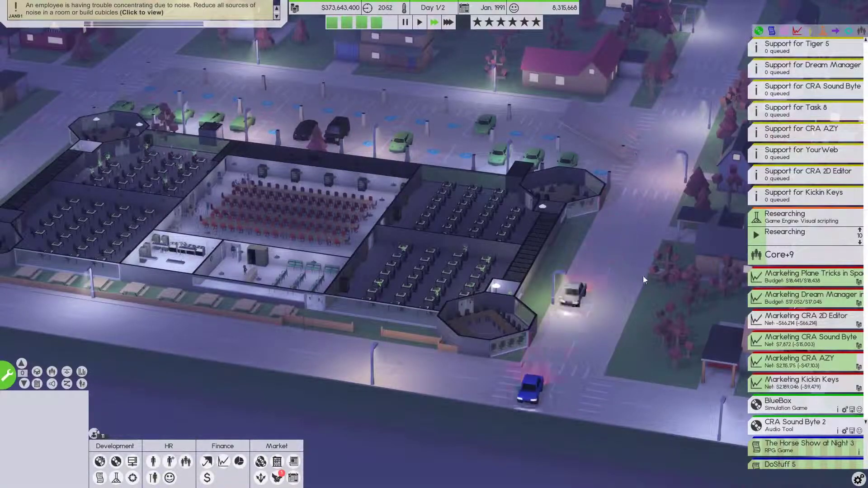
pyautogui.scroll(2, 648, 279)
# Check the visual scripting research, then accept Docksoft's Anti-Evil Ender 6 print job.
pyautogui.click(799, 233)
pyautogui.click(767, 254)
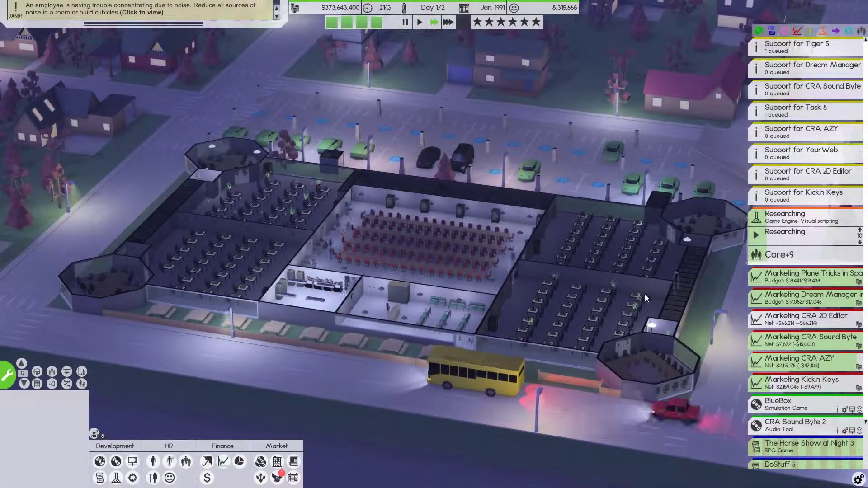
pyautogui.click(293, 462)
pyautogui.click(171, 128)
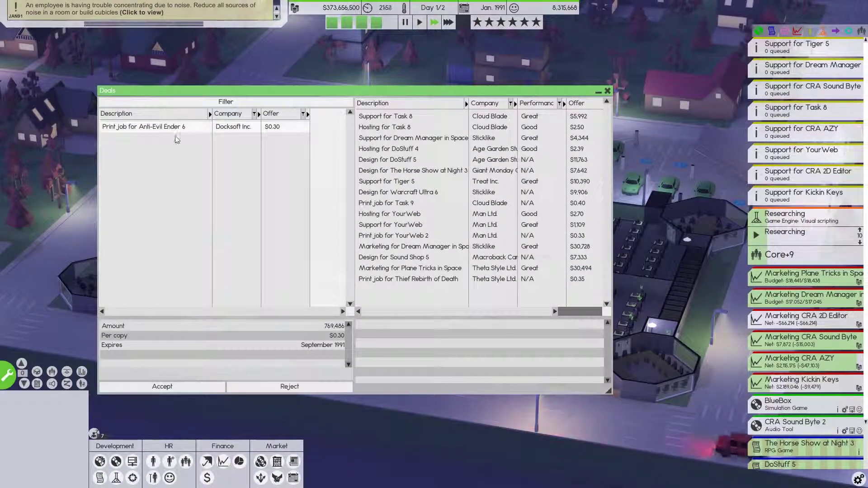
pyautogui.click(180, 388)
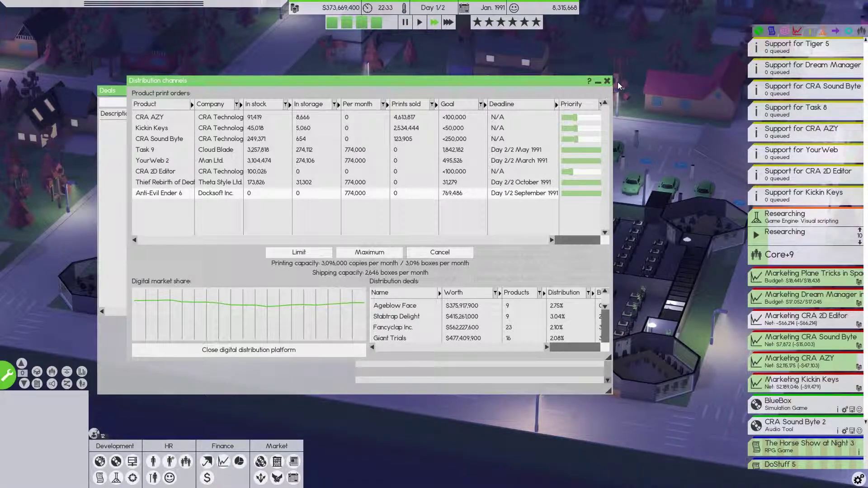
# Close the print orders overview and Deals list, then check research progress.
pyautogui.click(606, 80)
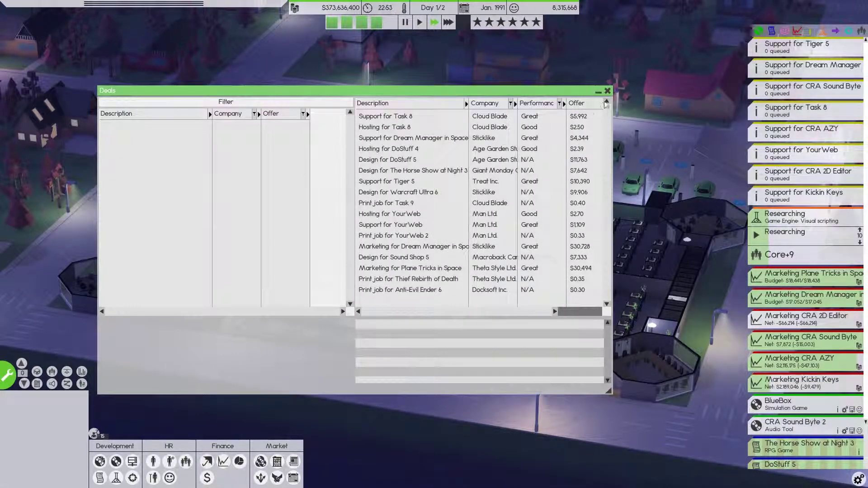
pyautogui.click(608, 91)
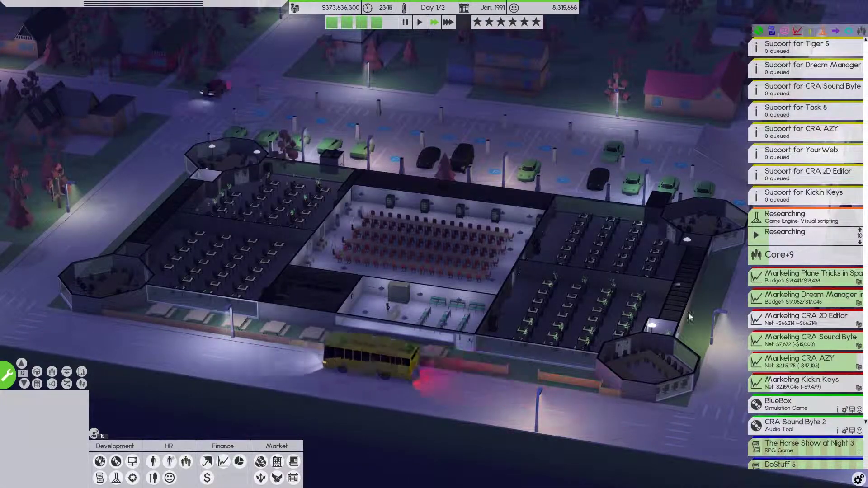
pyautogui.click(797, 218)
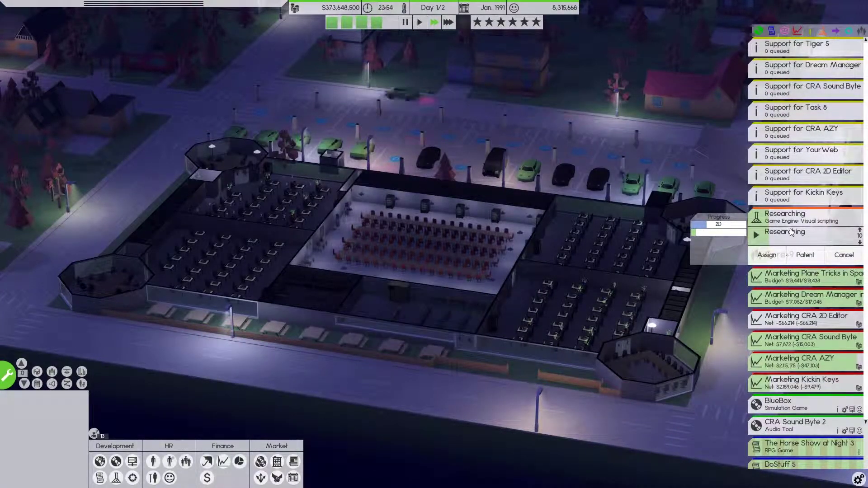
# Collapse the research details, pause, and read The Software Times review of CRA 2D Editor.
pyautogui.click(789, 235)
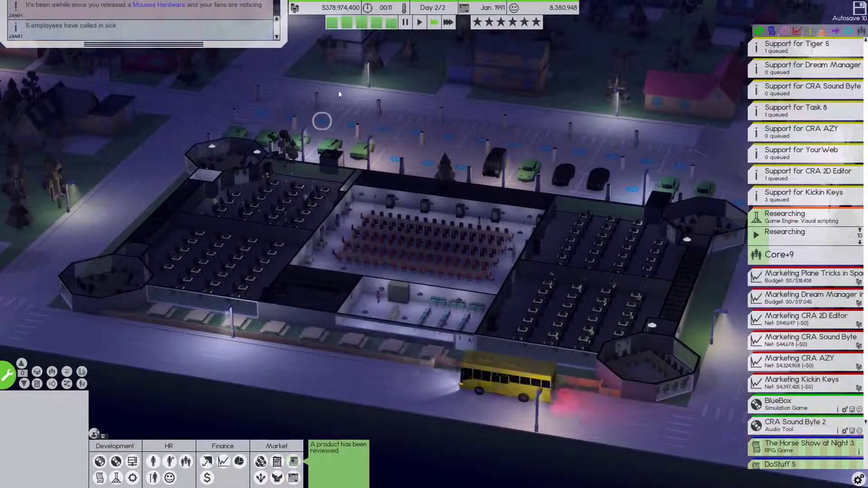
pyautogui.click(405, 22)
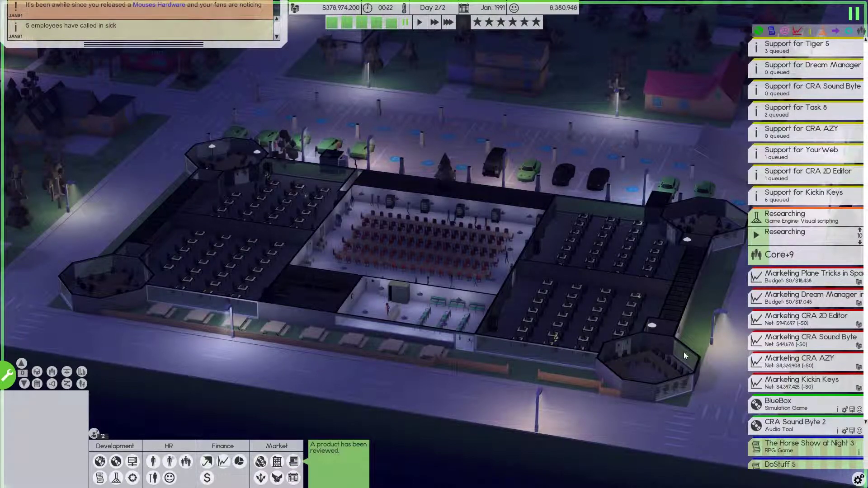
pyautogui.click(341, 464)
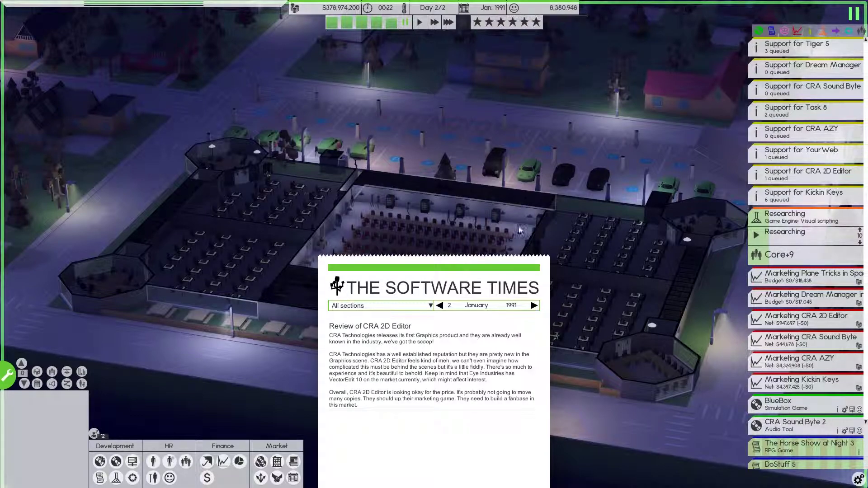
# Close the newspaper review, check research progress, and fast-forward the game.
pyautogui.press('Escape')
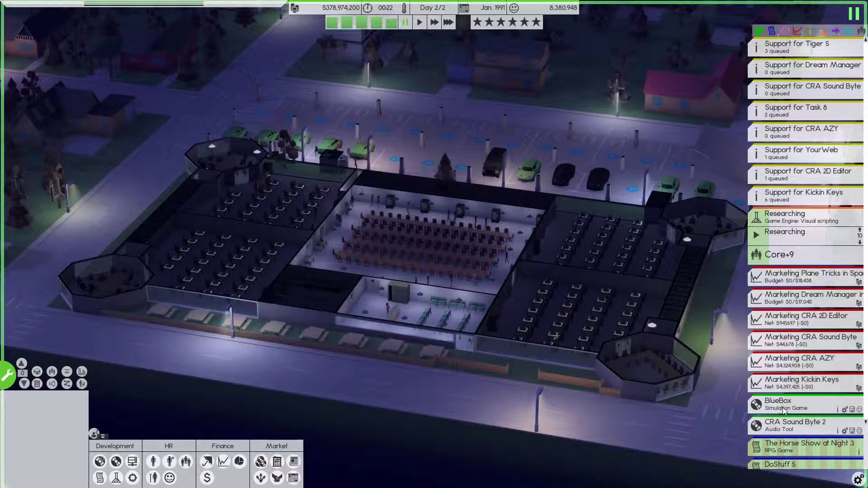
pyautogui.click(798, 219)
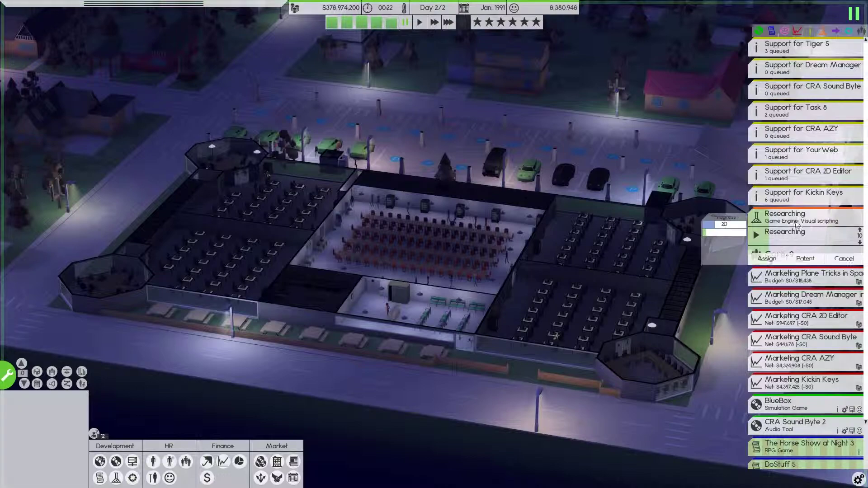
pyautogui.click(770, 220)
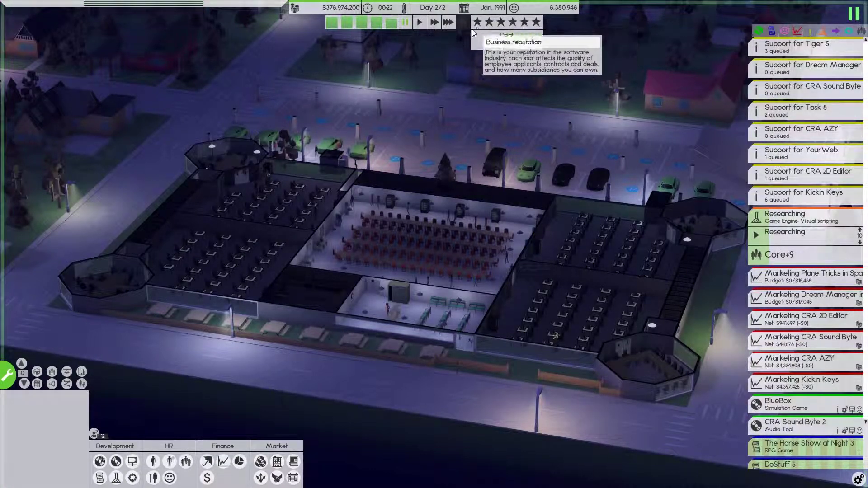
pyautogui.click(435, 23)
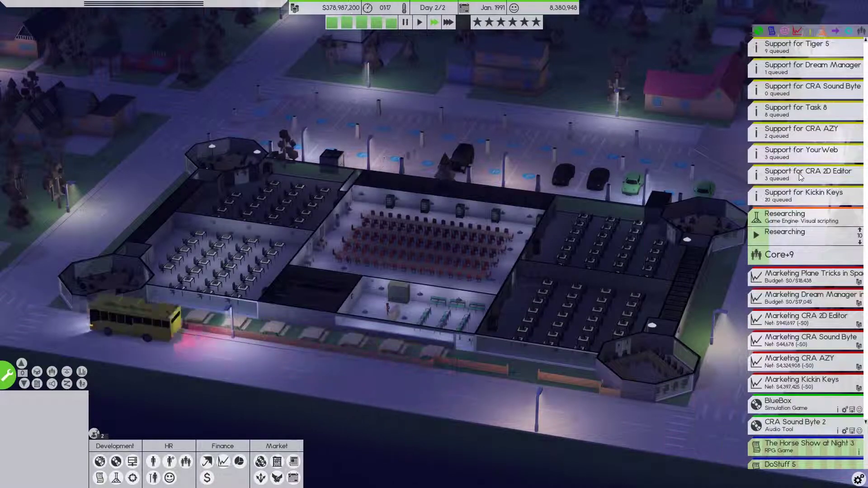
# Check CRA 2D Editor support progress and bring up the print orders and distribution overview.
pyautogui.click(801, 174)
pyautogui.click(804, 172)
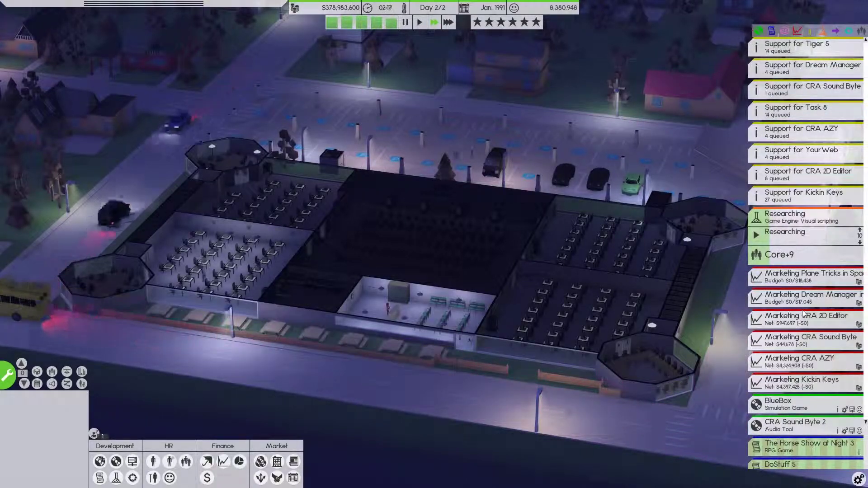
pyautogui.click(293, 478)
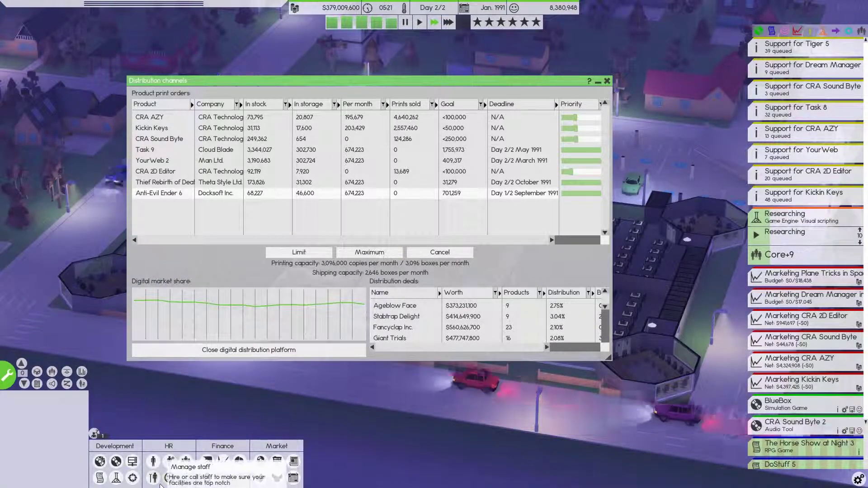
pyautogui.click(171, 478)
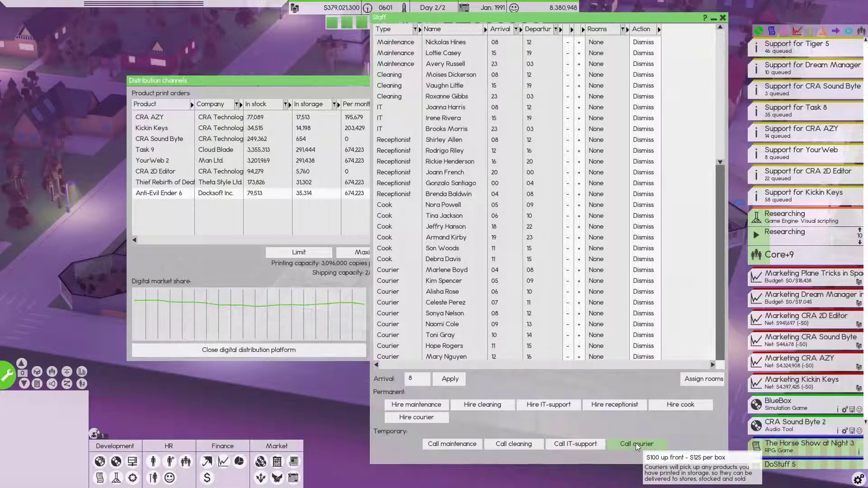
pyautogui.click(722, 18)
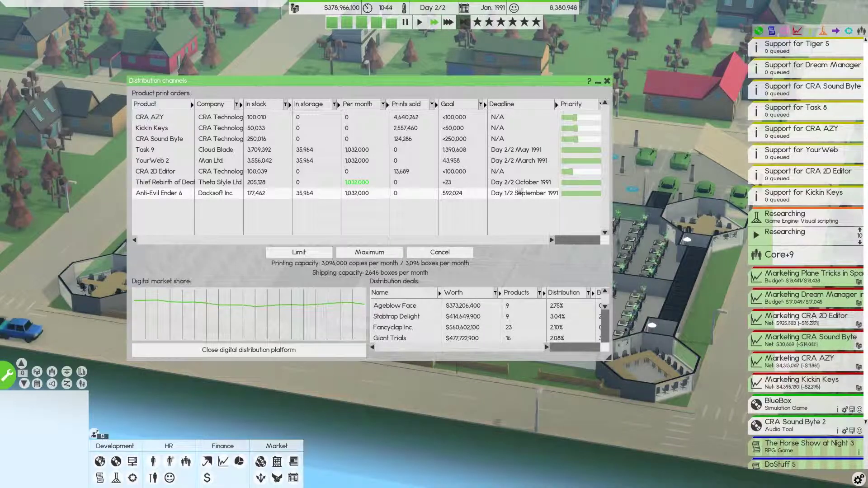
# Close Distribution channels, dismiss the team conflict notice, and look over the building floors.
pyautogui.click(607, 80)
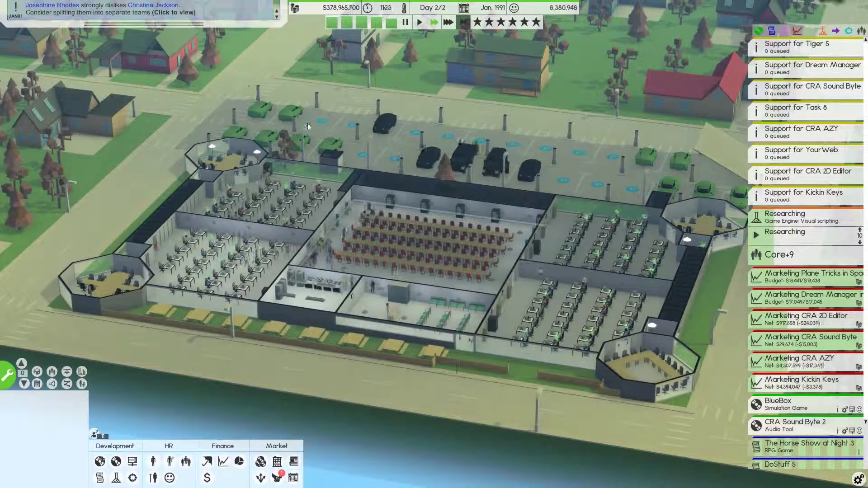
pyautogui.click(246, 9)
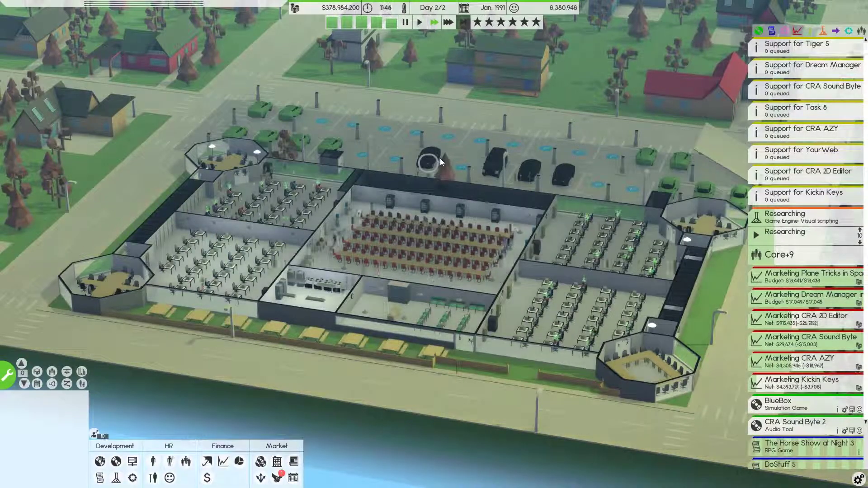
pyautogui.press('pagedown')
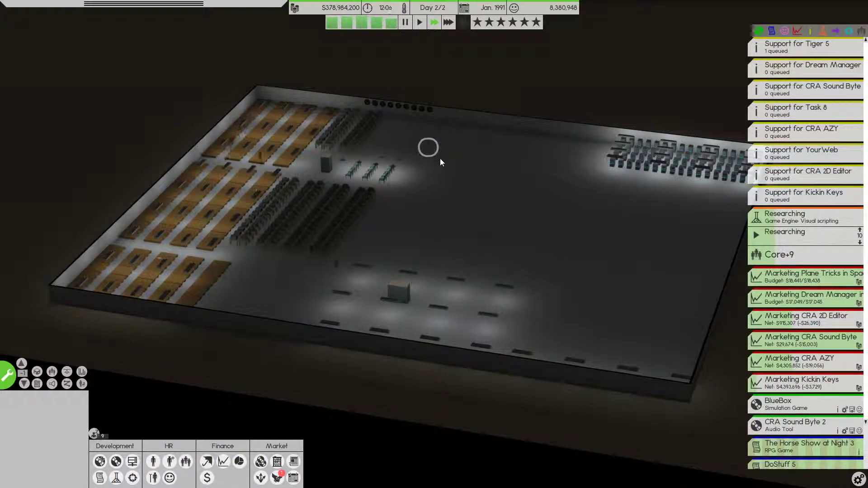
pyautogui.press('pageup')
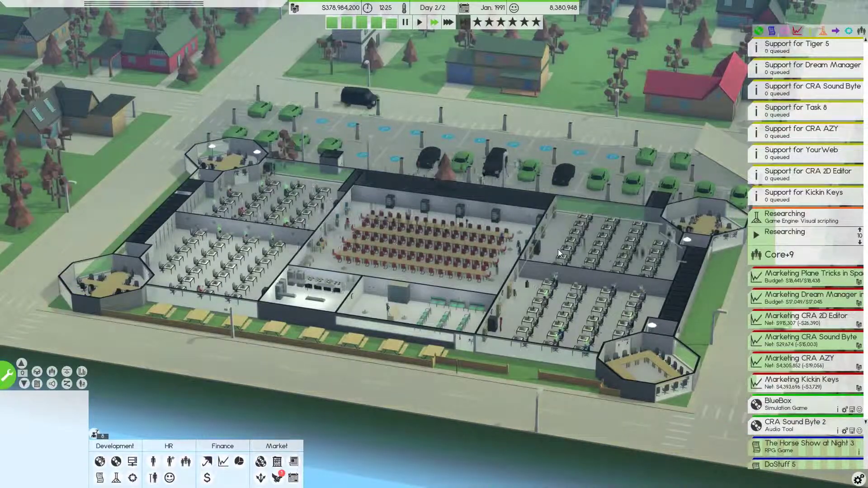
pyautogui.scroll(2, 657, 260)
pyautogui.press('a')
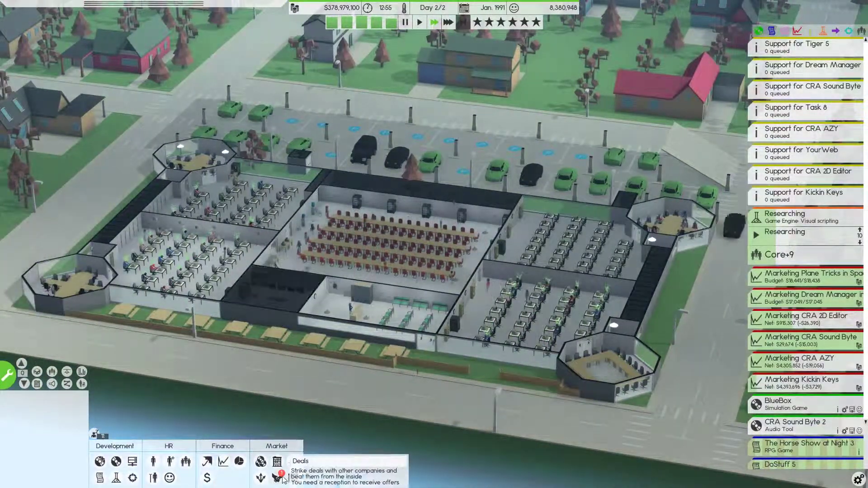
# Reject the Marketing for CyberCam 2 offer in the Deals list.
pyautogui.click(282, 477)
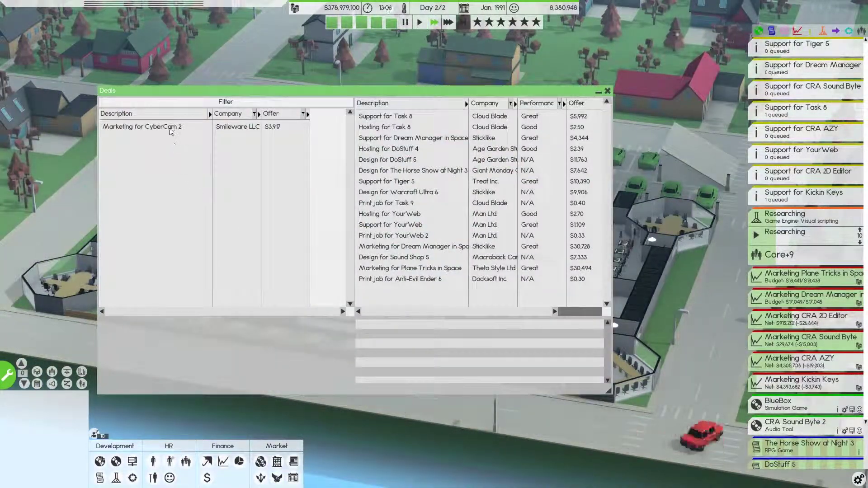
pyautogui.click(156, 127)
pyautogui.click(288, 386)
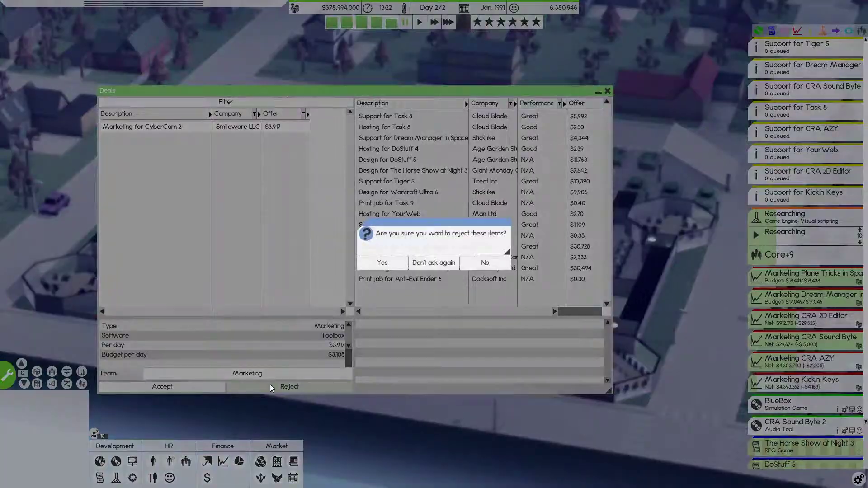
pyautogui.click(384, 268)
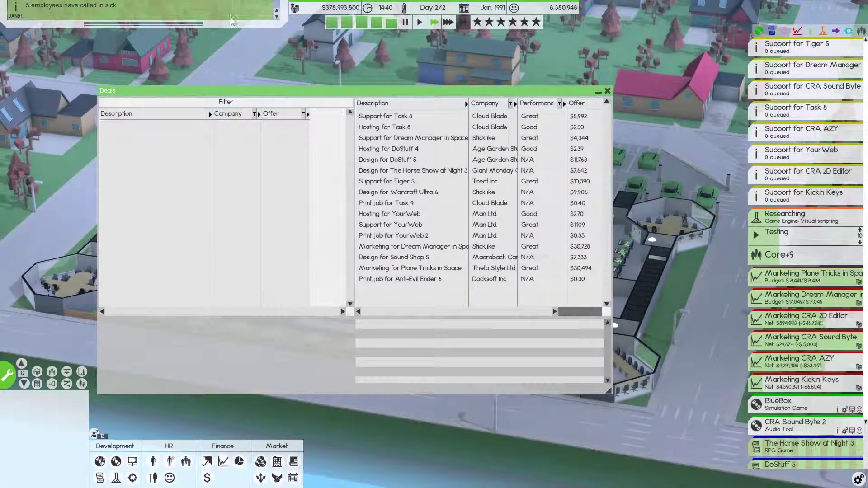
# Dismiss the sick employees notice, check the testing task's progress, and close Deals.
pyautogui.click(212, 8)
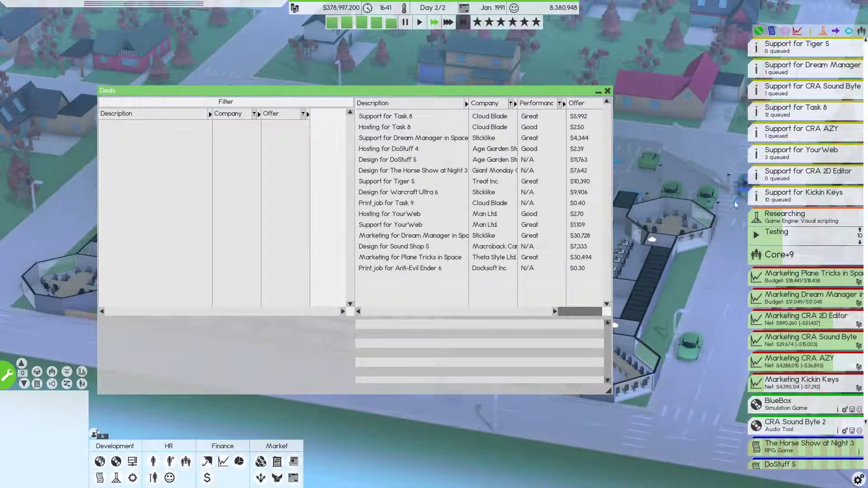
pyautogui.click(811, 234)
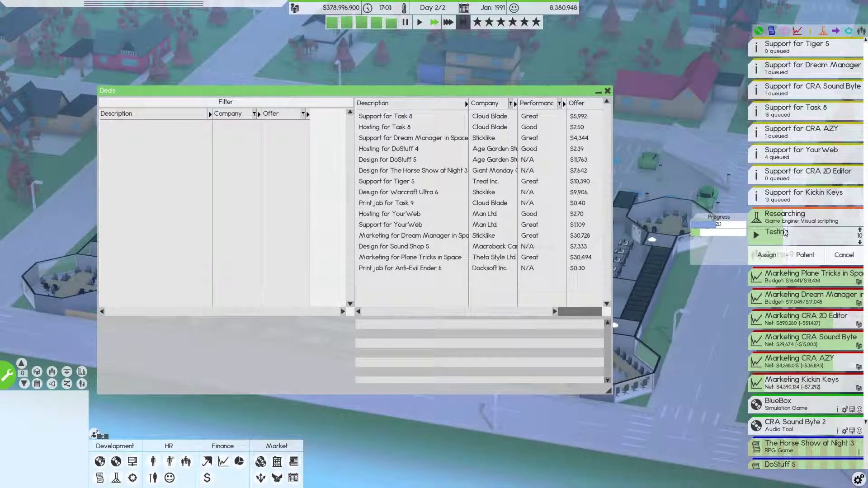
pyautogui.click(776, 232)
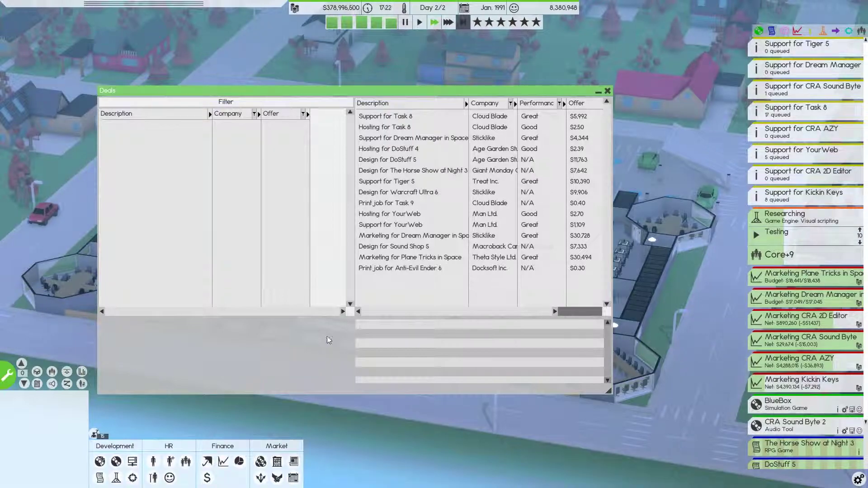
pyautogui.click(607, 91)
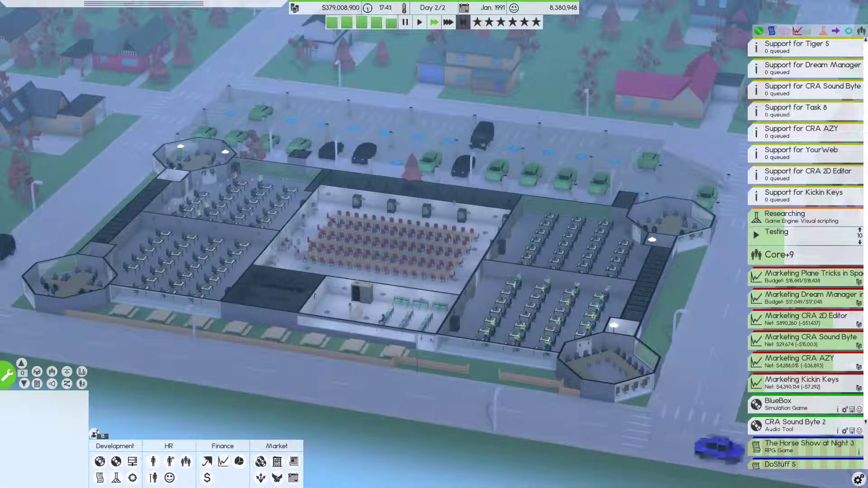
# Review the Distribution channels and the Core+9 task options, then close both.
pyautogui.click(277, 477)
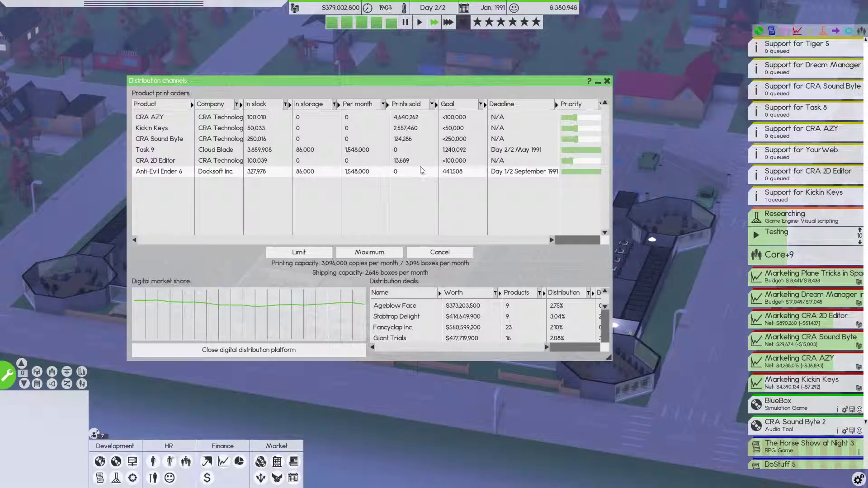
pyautogui.click(606, 81)
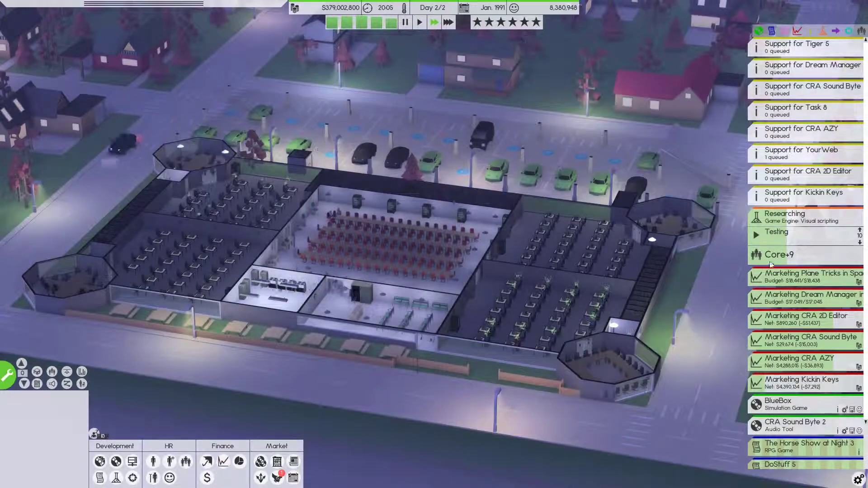
pyautogui.click(780, 255)
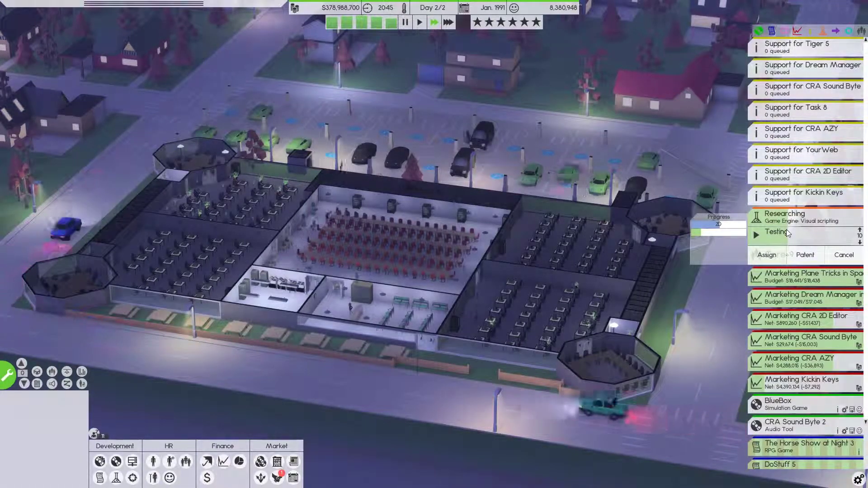
pyautogui.click(719, 305)
# Reject Fist LLC's Design for Anti-Ad Choker 10 offer and close Deals.
pyautogui.click(277, 477)
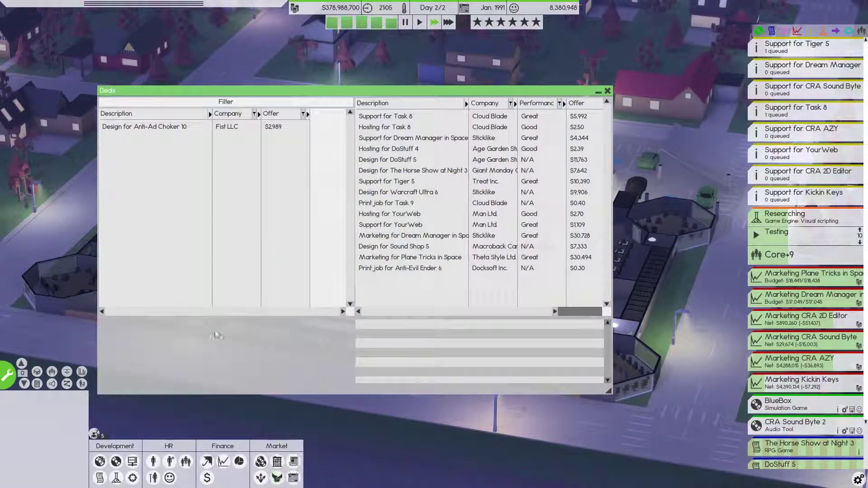
pyautogui.click(156, 127)
pyautogui.click(270, 387)
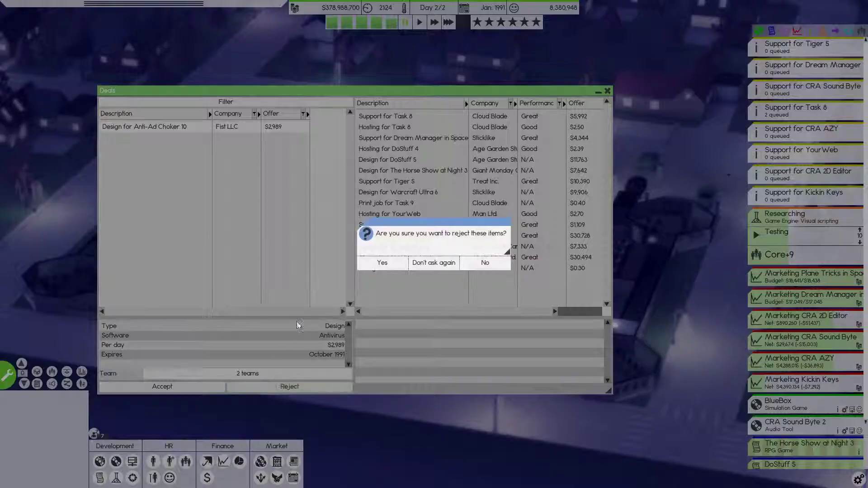
pyautogui.click(383, 264)
pyautogui.click(608, 92)
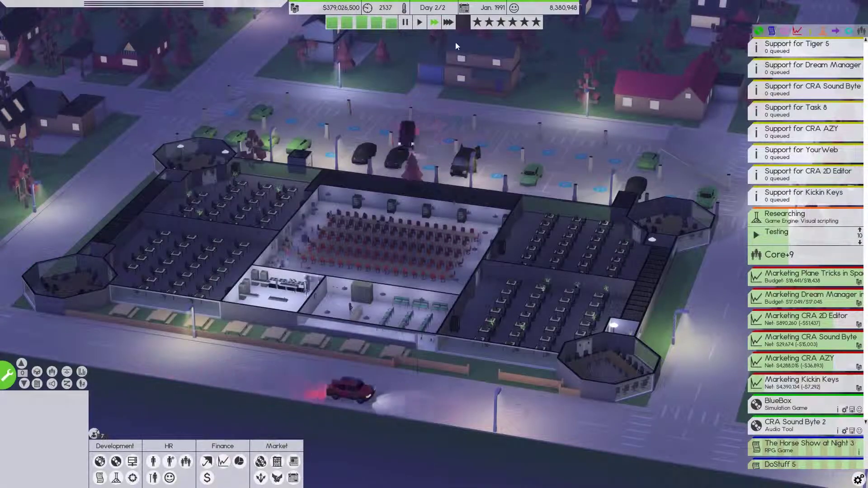
# Stop the game clock with the pause button in the top speed controls.
pyautogui.click(406, 23)
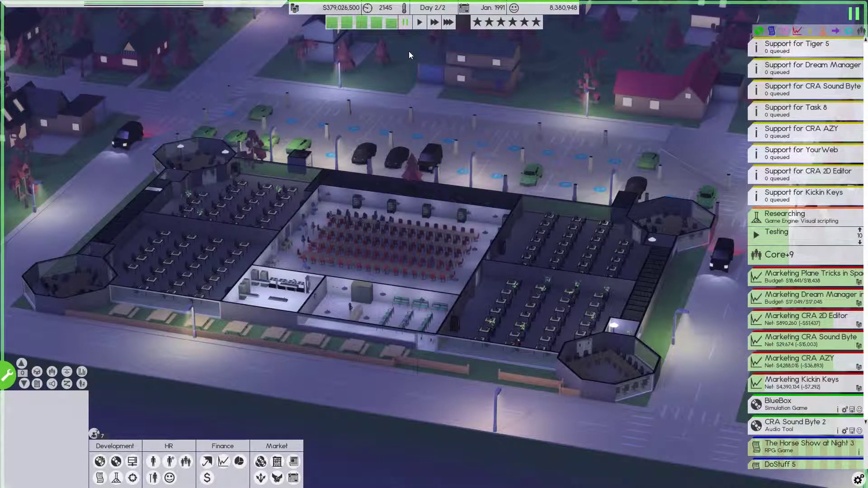